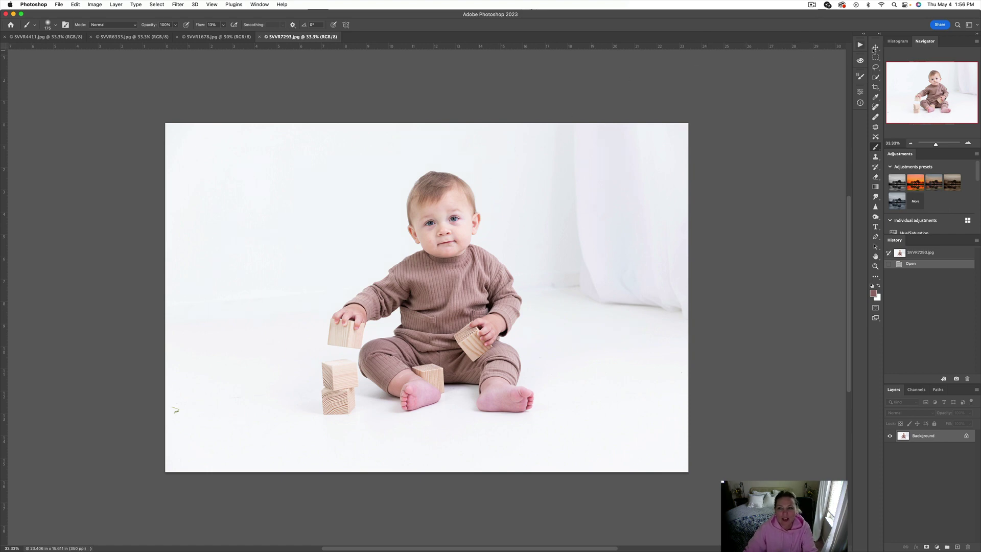
- Review the open photos SVVR7293, SVVR1678, SVVR6333 and SVVR4411 for skin discoloration, and return to SVVR7293
key("v")
scroll(438, 229, "up", 2)
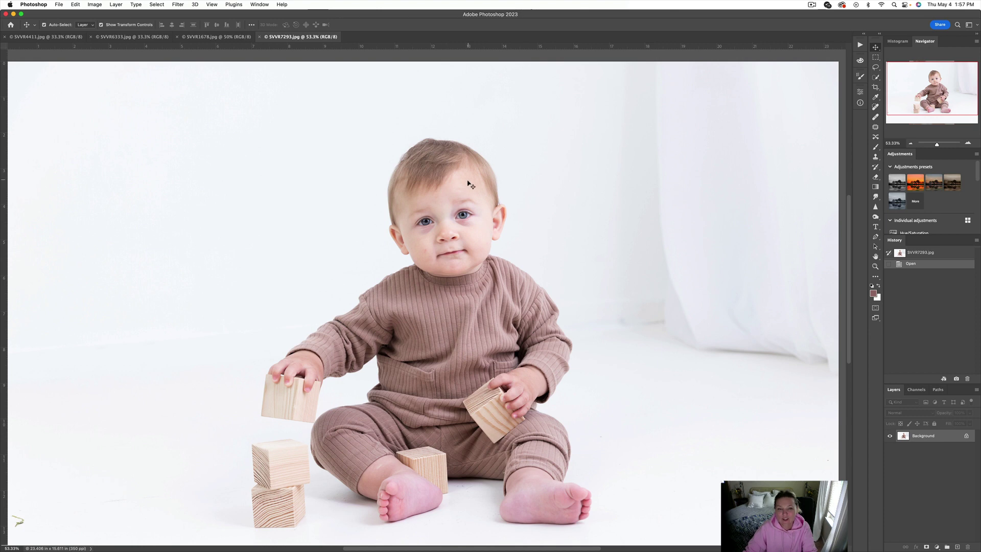
left_click(229, 38)
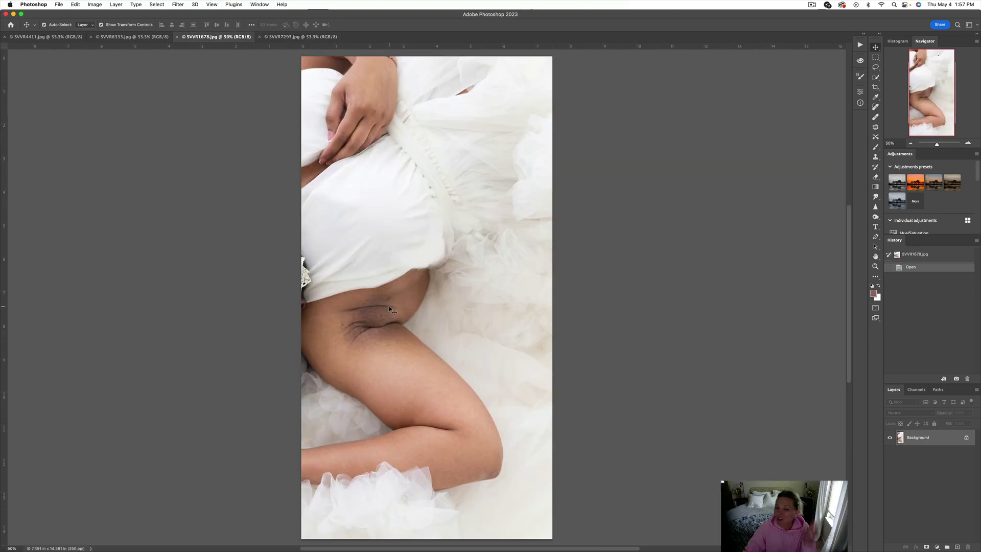
left_click(119, 40)
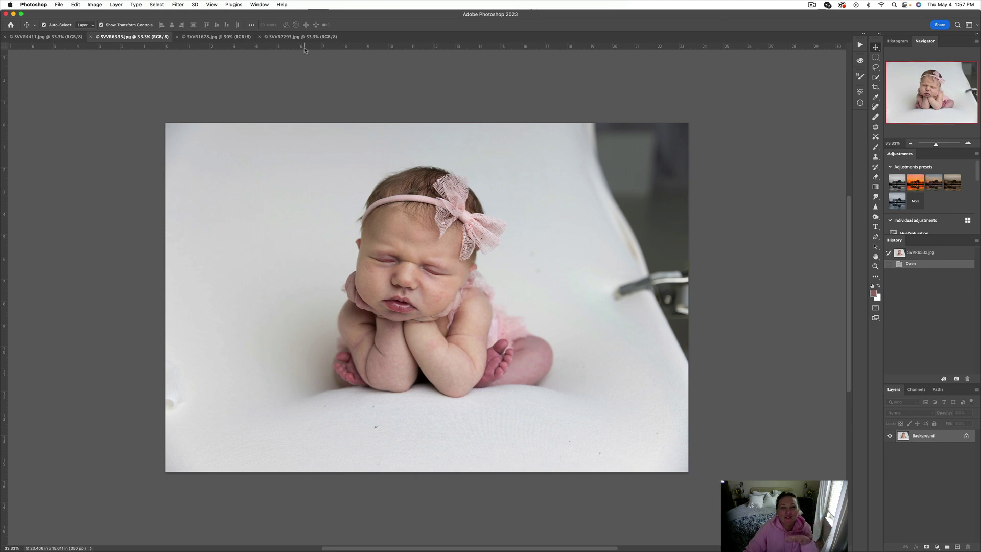
left_click(46, 37)
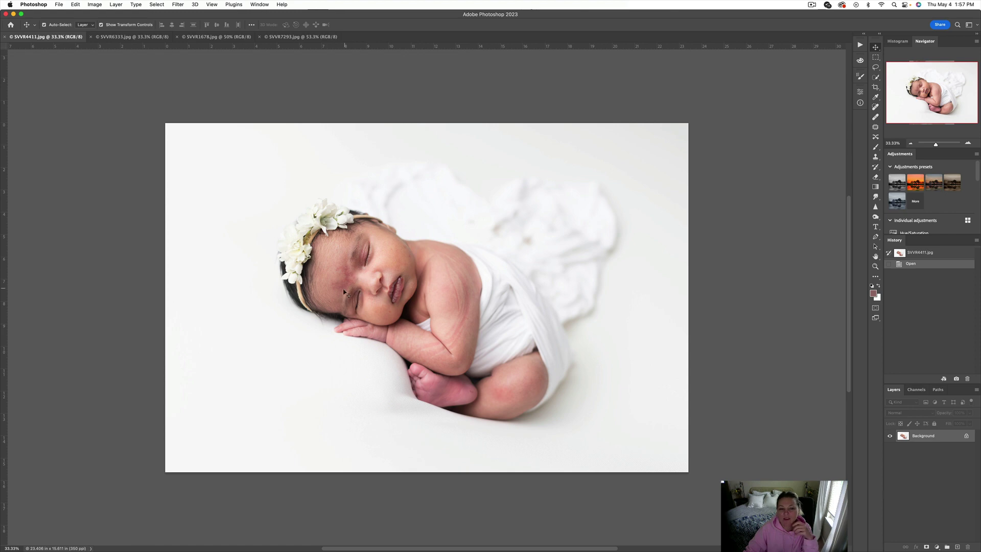
left_click(302, 36)
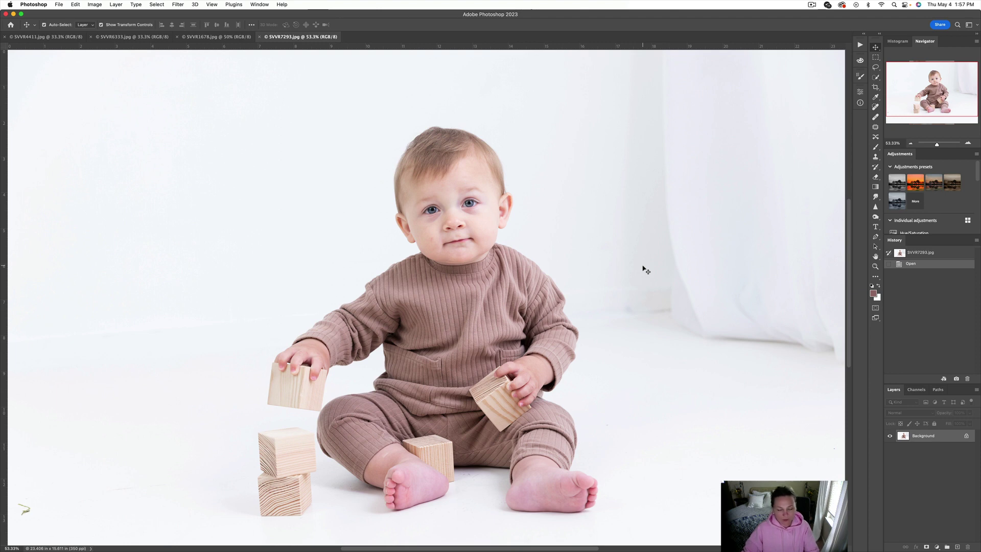
- Create a desaturated HIGHPASS copy of the background with a High Pass radius of about 4.2 pixels, clipped to a new empty layer beneath it
key("ctrl+t")
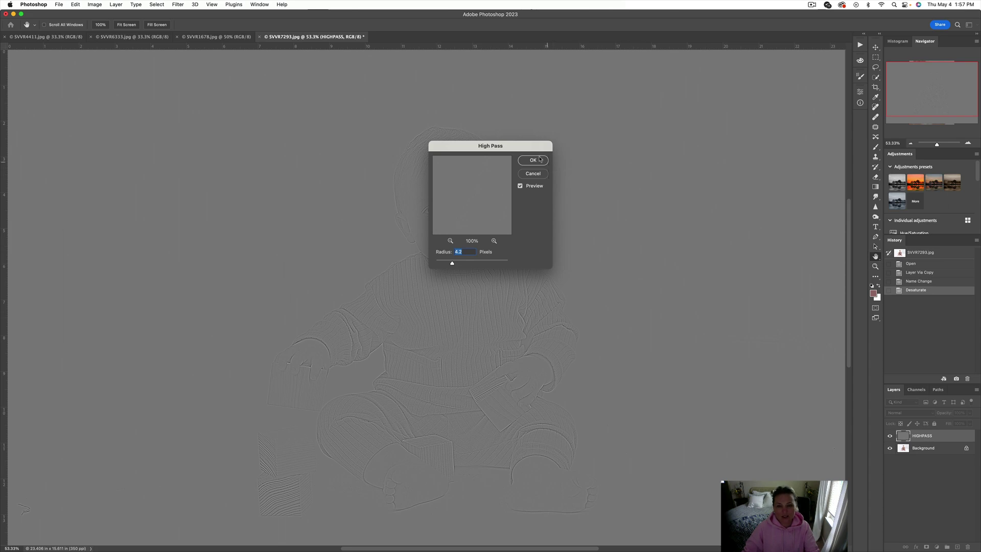
left_click_drag(520, 147, 293, 162)
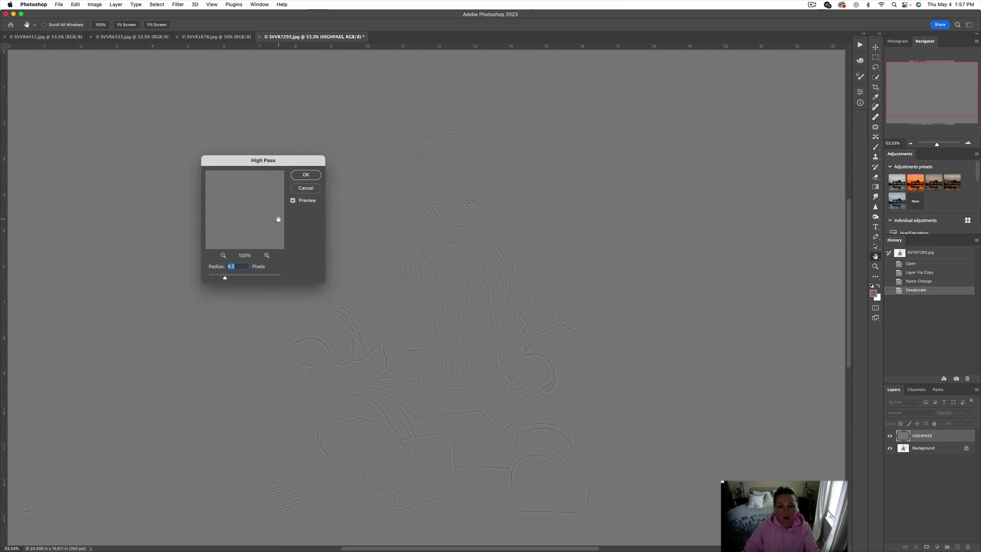
scroll(410, 202, "up", 6)
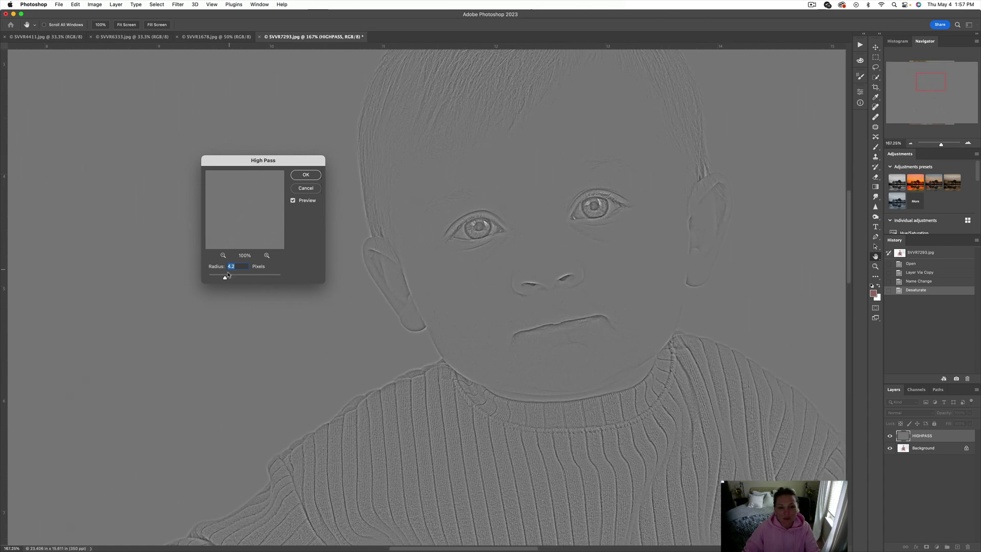
left_click_drag(223, 279, 224, 279)
left_click(306, 174)
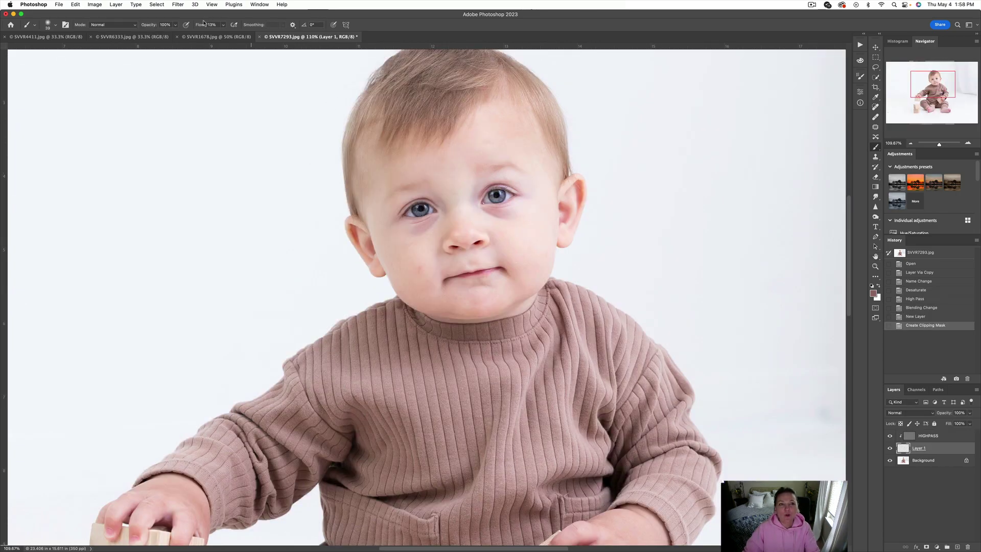
- Set the Brush tool's flow to 9% and enlarge the brush to 100 pixels
left_click_drag(203, 23, 346, 37)
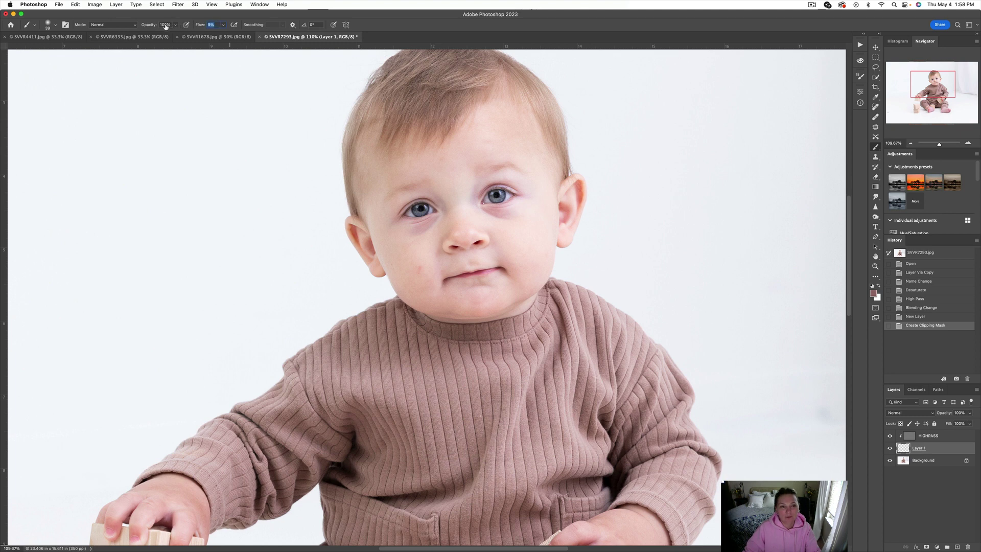
left_click_drag(166, 25, 166, 26)
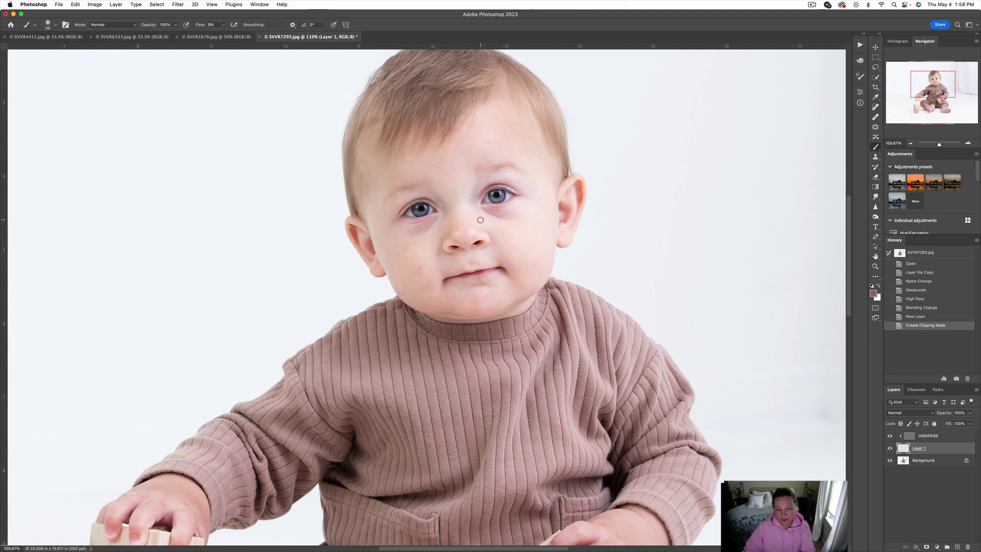
key("]")
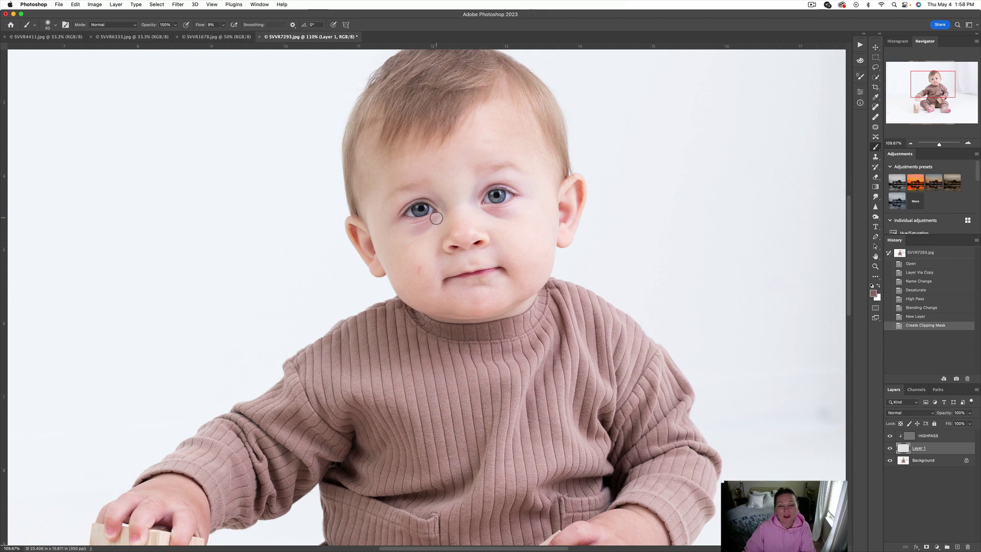
key("bracketright")
- Paint sampled skin tones on Layer 1 over the dark circle beneath the baby's right eye
scroll(436, 219, "up", 3)
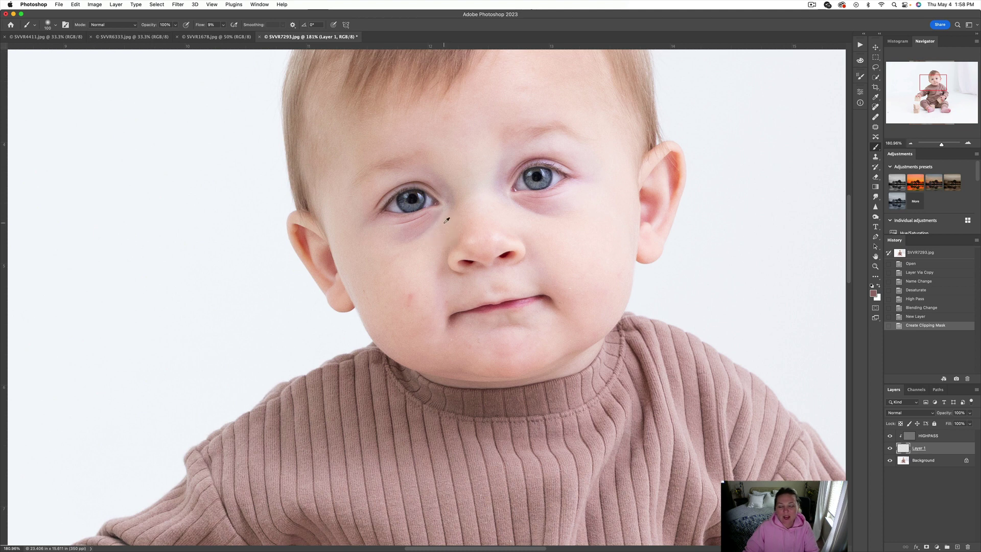
left_click(445, 222, "alt")
mouse_move(440, 215)
left_mouse_down()
mouse_move(431, 240)
mouse_move(421, 232)
mouse_move(435, 216)
mouse_move(381, 234)
mouse_move(422, 248)
mouse_move(436, 221)
mouse_move(387, 230)
mouse_move(422, 251)
mouse_move(433, 223)
mouse_move(394, 232)
mouse_move(424, 278)
mouse_move(404, 242)
mouse_move(420, 237)
mouse_move(427, 311)
mouse_move(422, 266)
left_mouse_up()
left_click(422, 230, "alt")
left_click(422, 246, "alt")
left_click(432, 246, "alt")
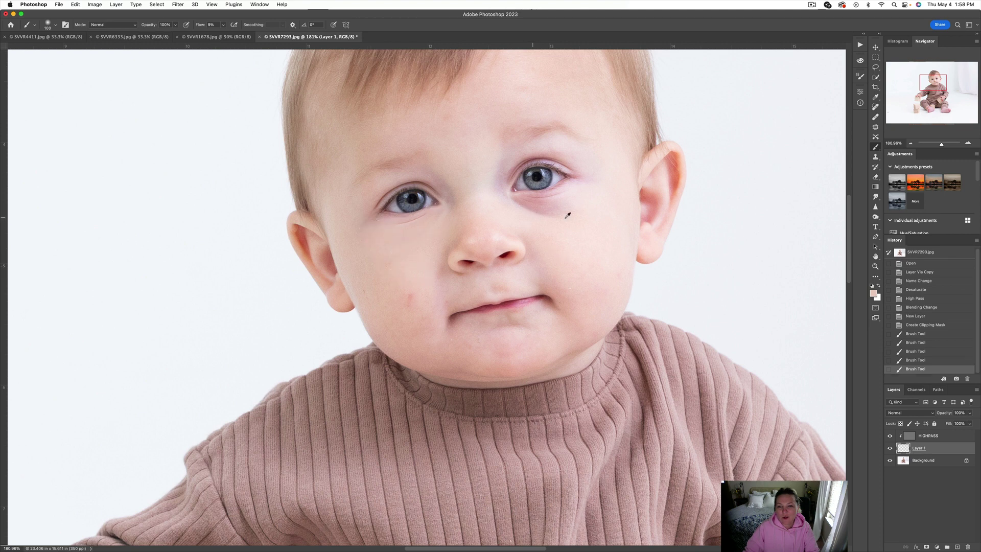
- Paint sampled skin tones on Layer 1 over the discoloration beneath the baby's left eye
left_click(524, 211, "alt")
mouse_move(530, 219)
left_mouse_down()
mouse_move(567, 203)
mouse_move(525, 205)
mouse_move(544, 209)
mouse_move(526, 224)
mouse_move(520, 204)
left_mouse_up()
left_click(566, 203, "alt")
left_click(528, 224, "alt")
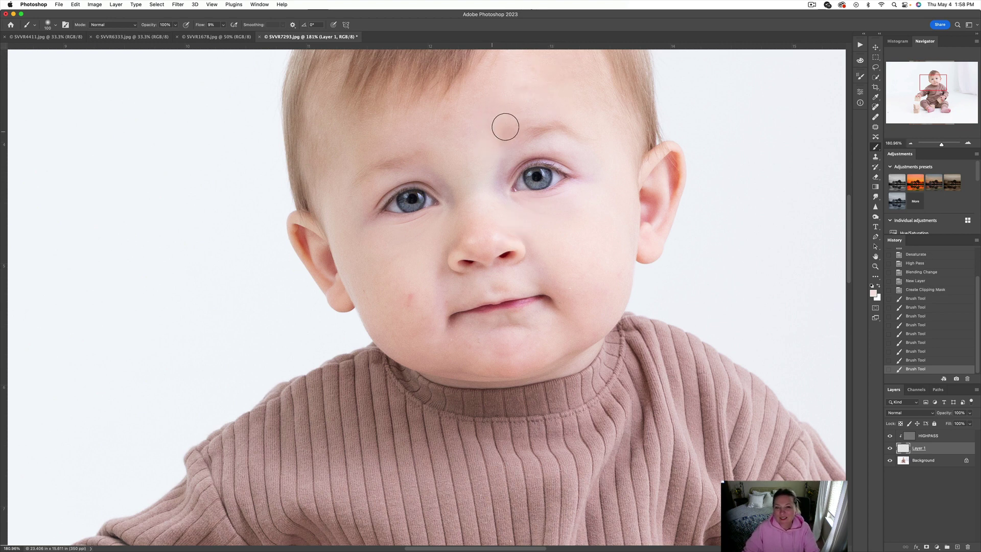
- Brush sampled skin tones over the uneven patches on the baby's forehead above both eyebrows
mouse_move(491, 123)
left_mouse_down()
mouse_move(530, 112)
mouse_move(497, 125)
mouse_move(491, 118)
left_mouse_up()
left_click_drag(521, 83, 508, 94)
left_click(479, 108, "alt")
left_click_drag(442, 116, 427, 133)
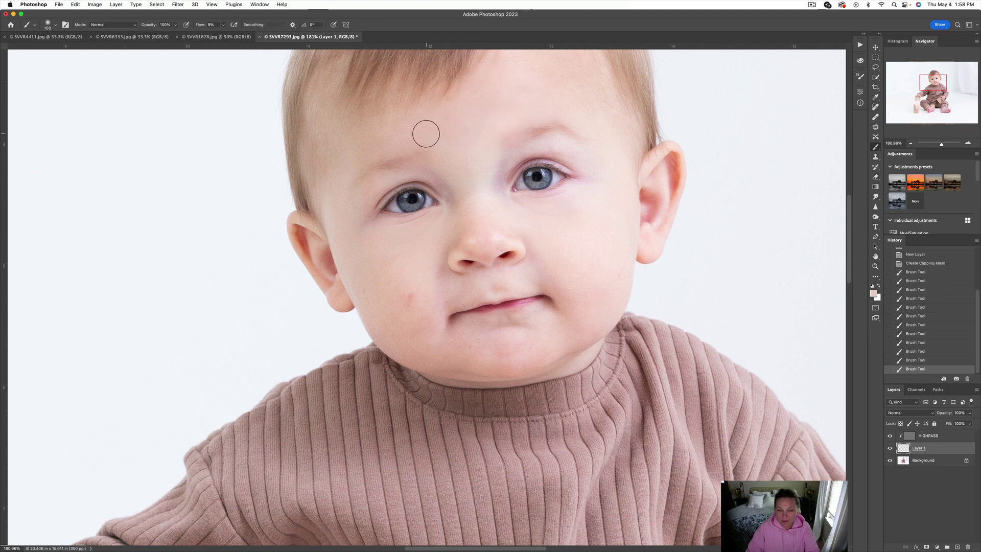
- Enlarge the brush to 175 pixels and even out the middle of the forehead with freshly sampled skin tone
key("bracketright")
key("bracketright")
key("bracketright")
left_click(438, 125, "alt")
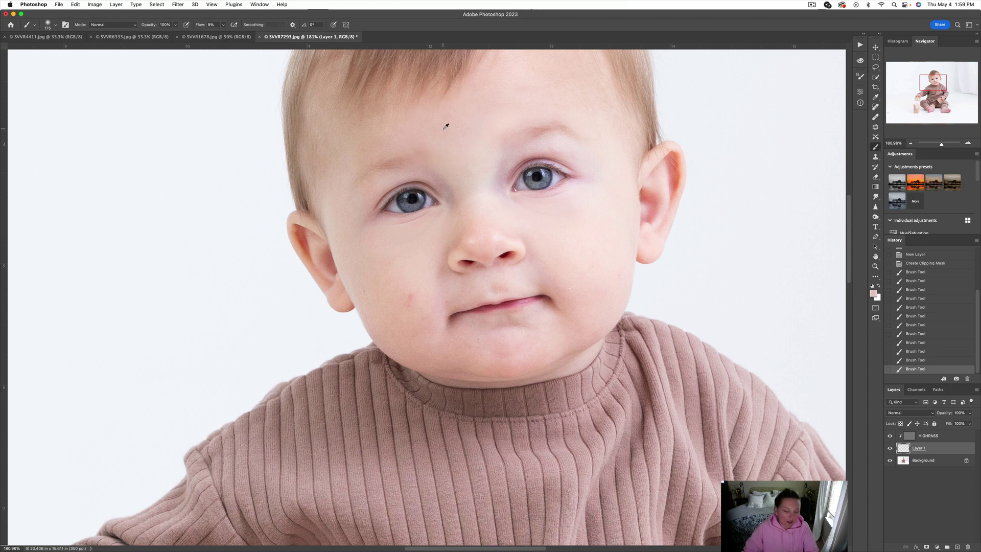
left_click(447, 122, "alt")
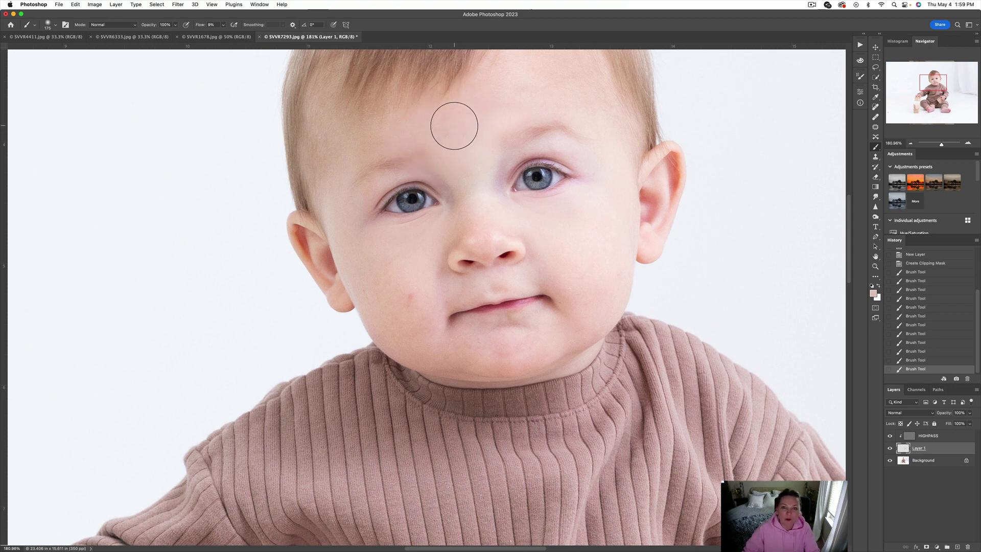
mouse_move(454, 126)
left_mouse_down()
mouse_move(368, 137)
mouse_move(419, 138)
mouse_move(455, 158)
mouse_move(451, 114)
left_mouse_up()
- Reduce the brush to 40 pixels and paint sampled skin tone over the redness above the baby's left eye
left_click(537, 149, "alt")
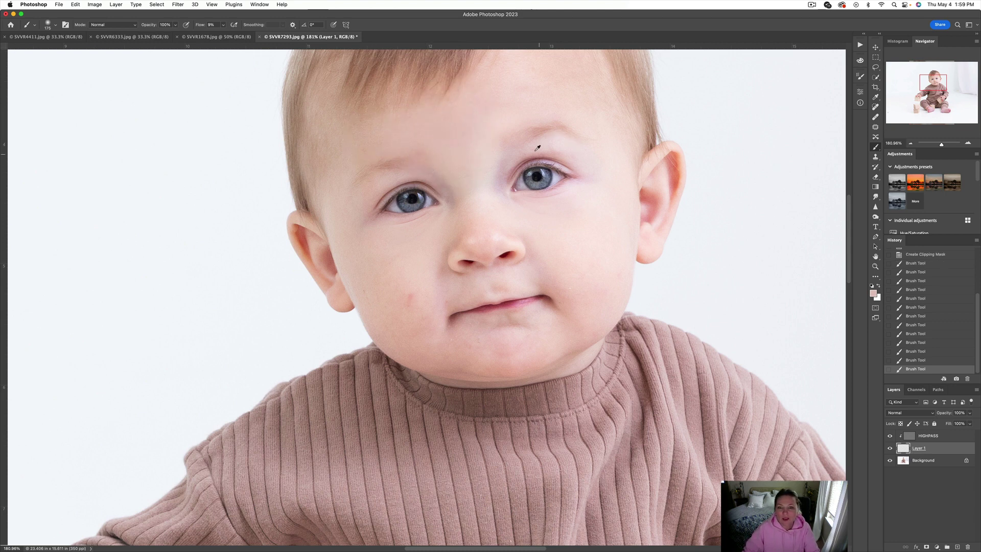
key("bracketleft")
key("bracketleft")
key("bracketleft")
key("bracketleft")
key("bracketleft")
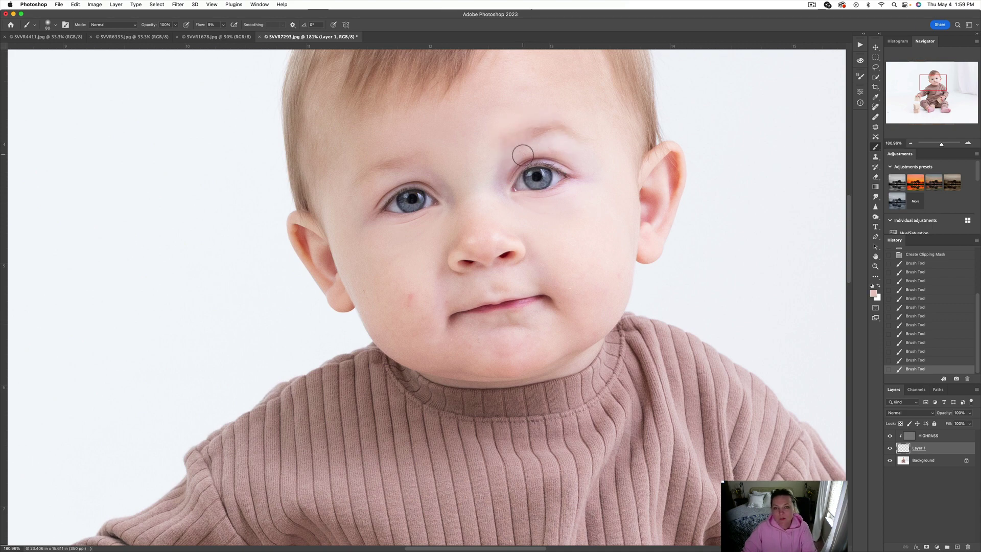
key("bracketleft")
key("bracketleft")
key("bracketleft")
key("bracketleft")
key("bracketleft")
scroll(522, 151, "up", 5)
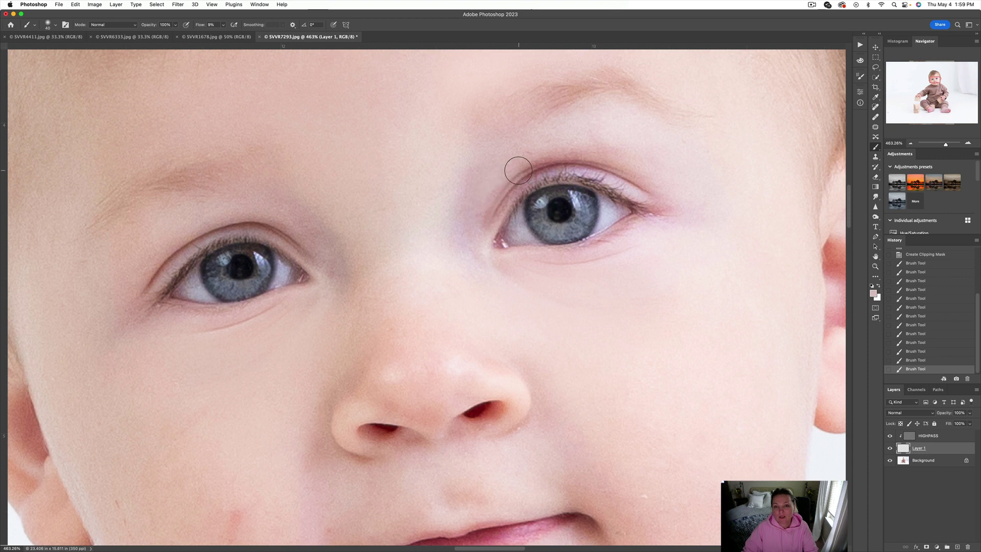
left_click_drag(575, 160, 592, 163)
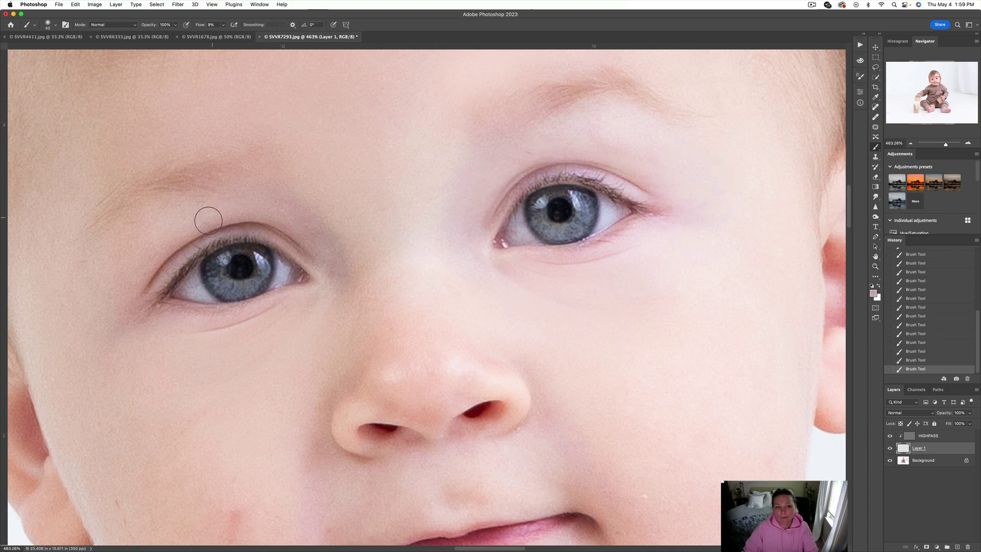
- Compare the face before and after the retouching by toggling Layer 1's visibility, leaving the layer shown
scroll(332, 219, "down", 5)
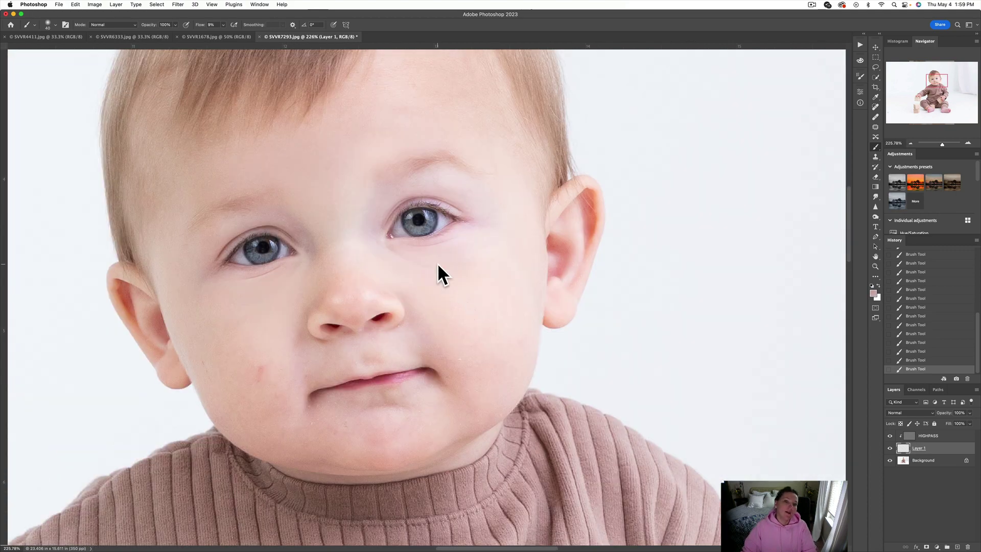
scroll(423, 256, "down", 4)
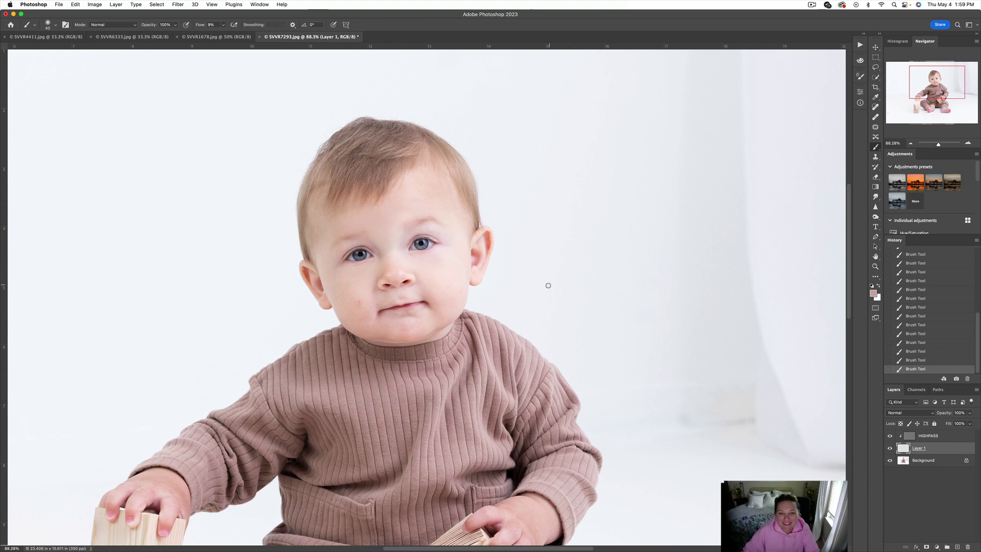
left_click(890, 448)
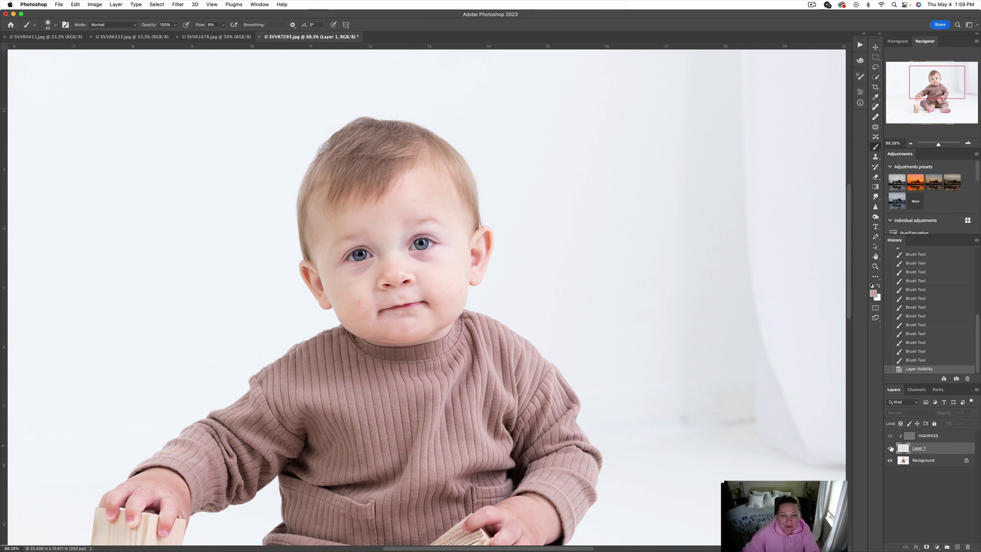
left_click(890, 448)
left_click(891, 448)
left_click(891, 448)
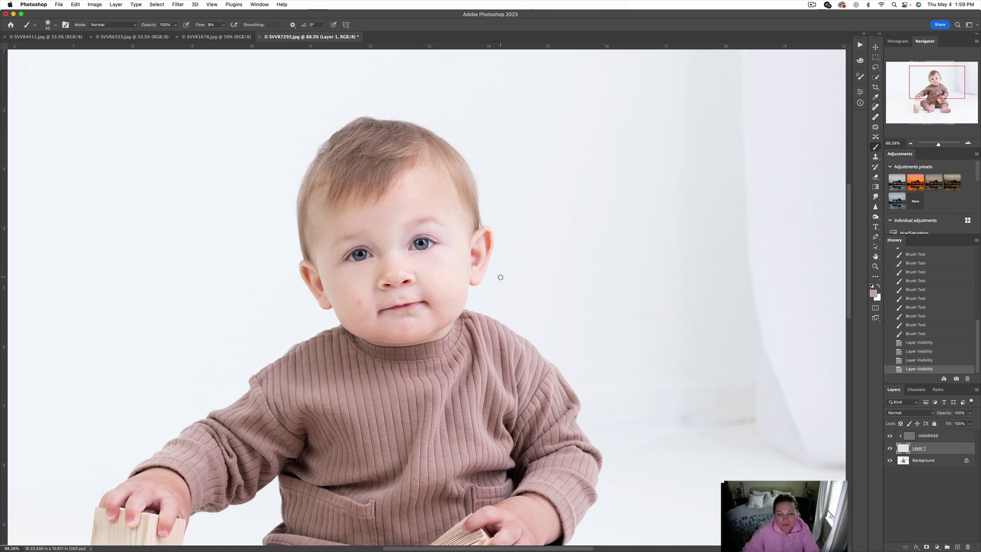
- Enlarge the brush to 125 pixels and paint sampled skin tone over the redness inside the baby's left ear
scroll(411, 286, "up", 5)
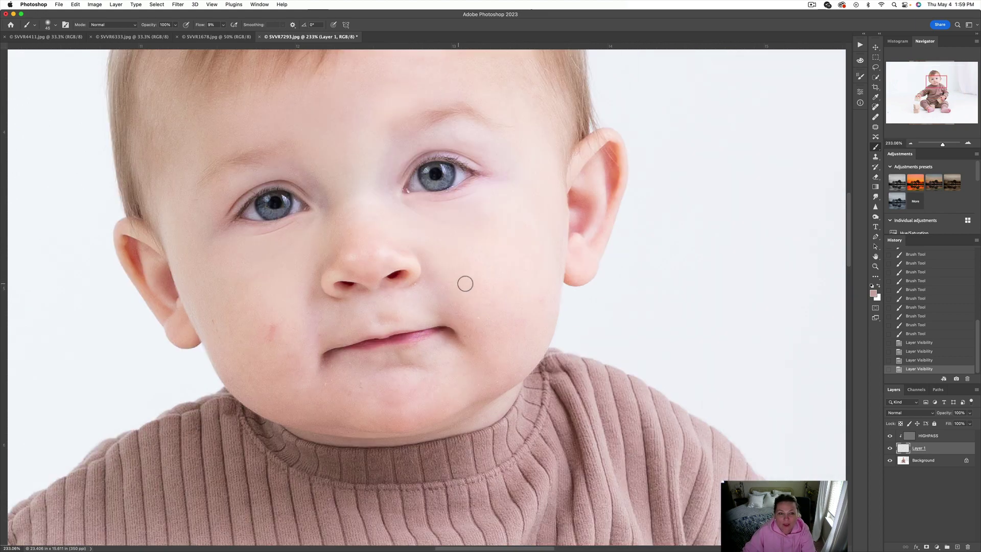
scroll(479, 288, "down", 5)
key("]")
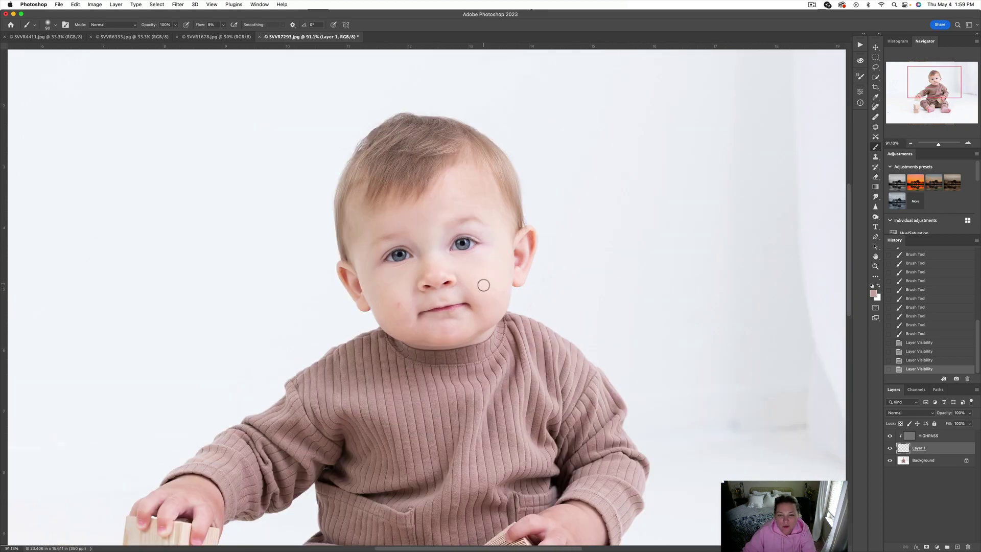
key("bracketright")
key("bracketright")
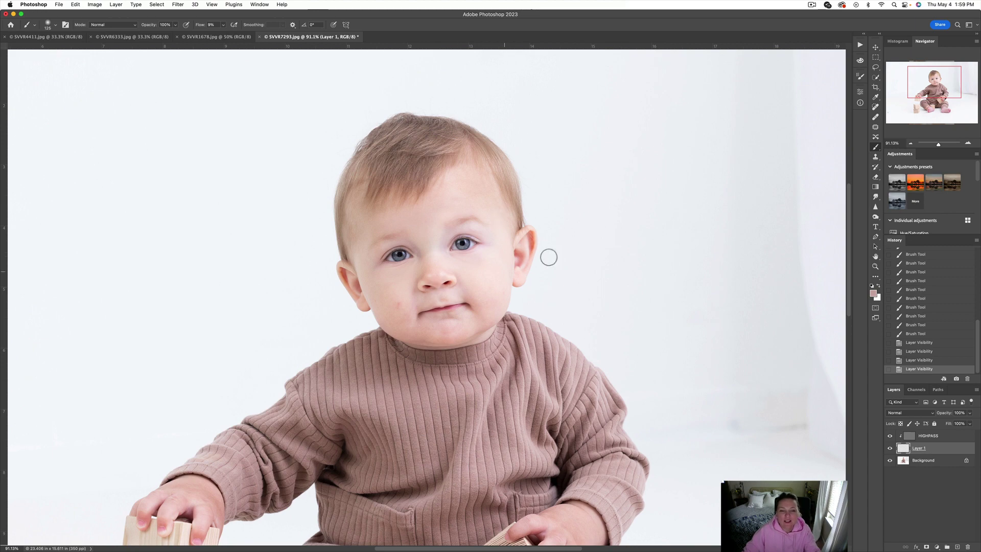
scroll(526, 239, "up", 3)
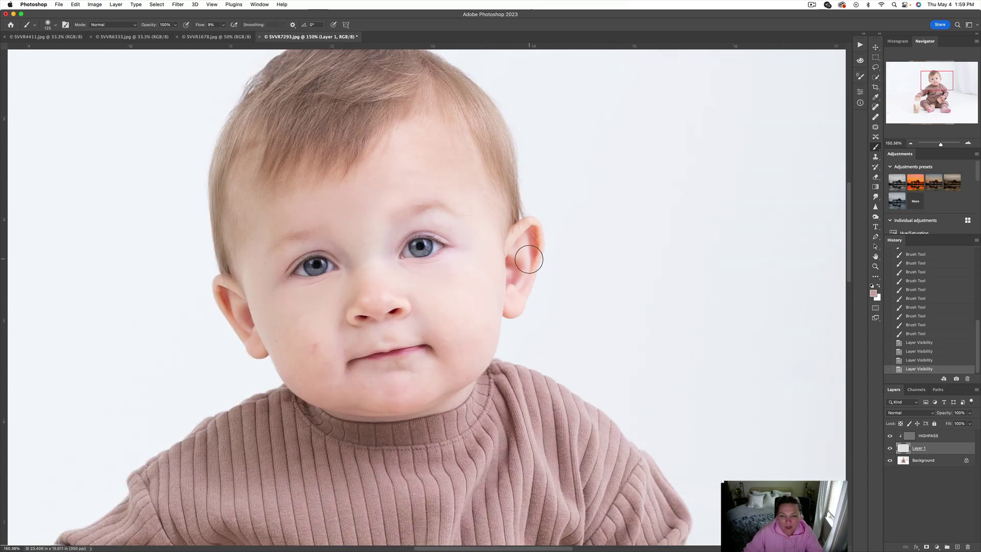
left_click(521, 247, "alt")
mouse_move(527, 237)
left_mouse_down()
mouse_move(513, 279)
mouse_move(527, 241)
left_mouse_up()
left_click(523, 247, "alt")
- Paint sampled skin tone over the redness inside the baby's right ear
left_click(232, 297, "alt")
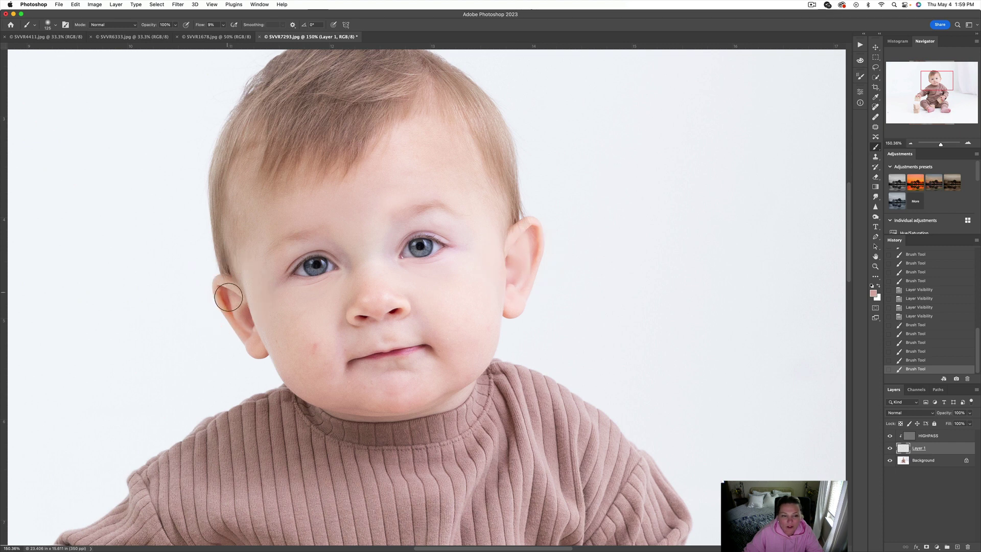
left_click_drag(228, 296, 238, 312)
left_click(248, 301, "alt")
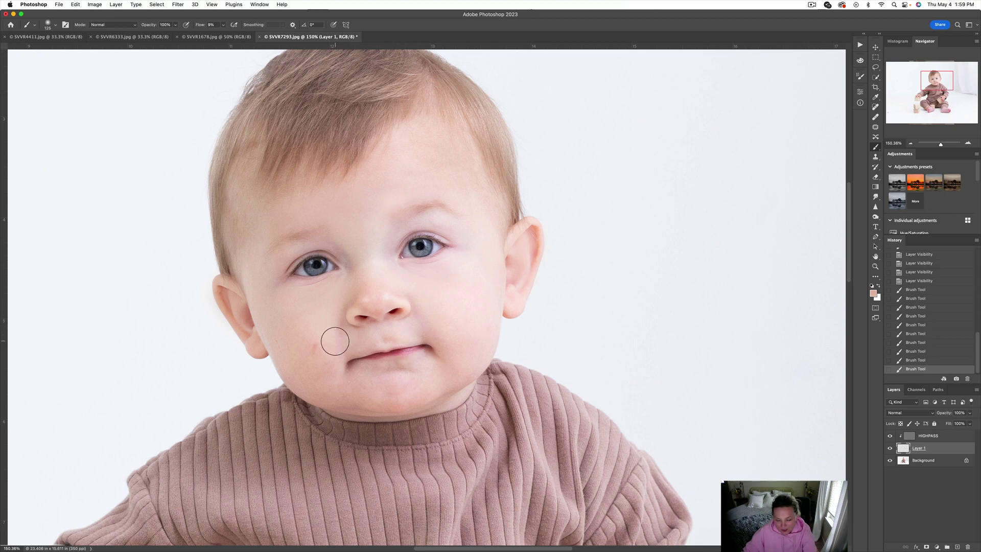
- Paint sampled skin tone over the discoloration beside the baby's right mouth corner
scroll(337, 342, "up", 5)
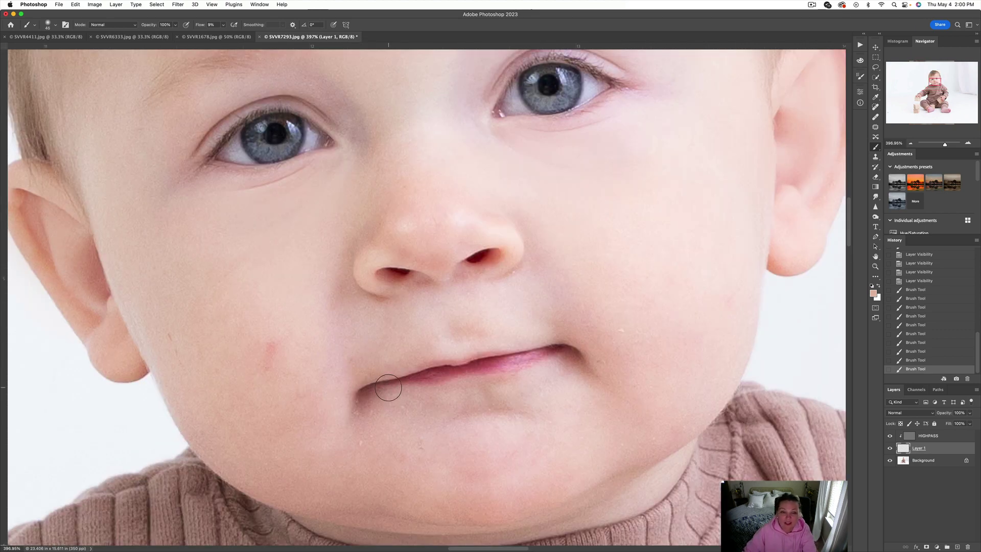
scroll(388, 387, "down", 4)
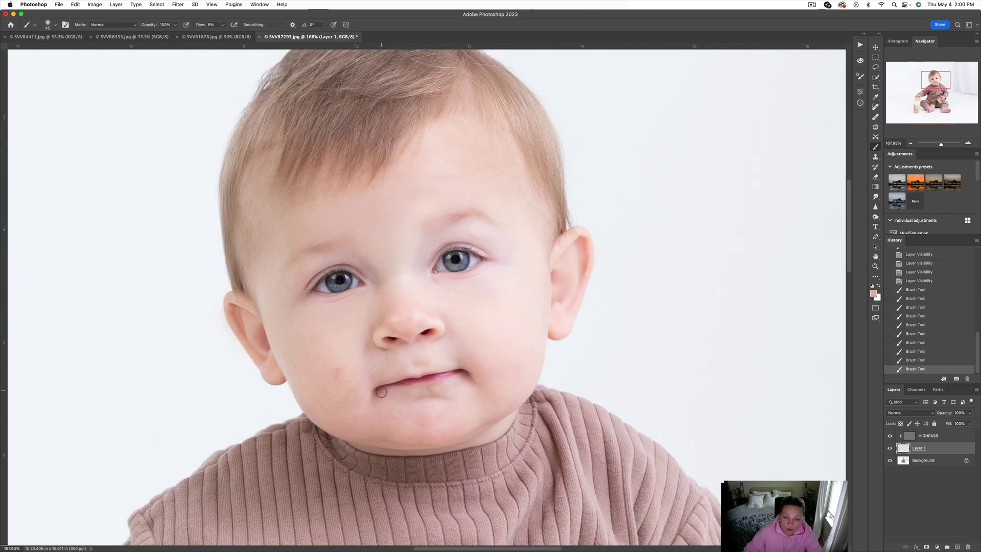
scroll(381, 392, "up", 5)
mouse_move(371, 393)
left_mouse_down()
mouse_move(380, 392)
mouse_move(358, 395)
left_mouse_up()
left_click(398, 401, "alt")
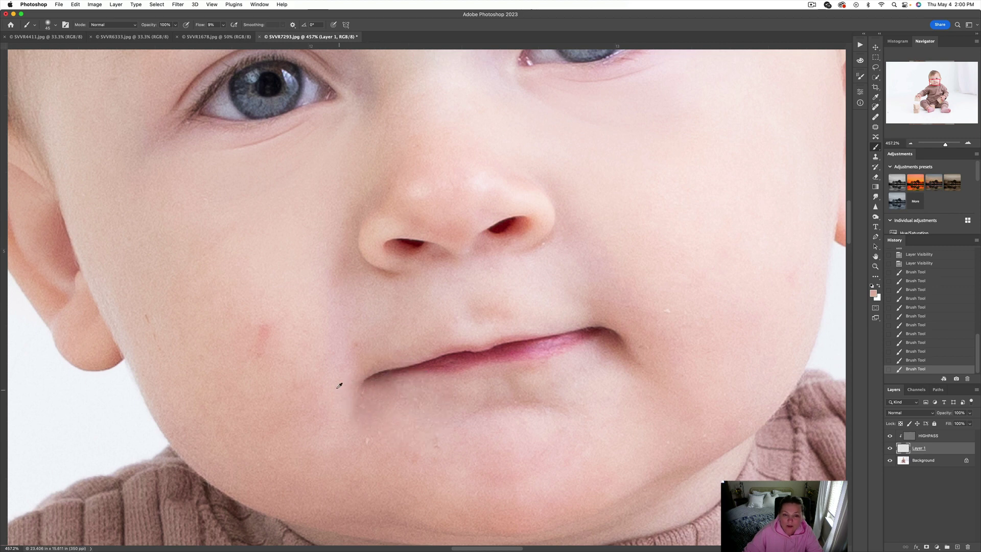
left_click(357, 408)
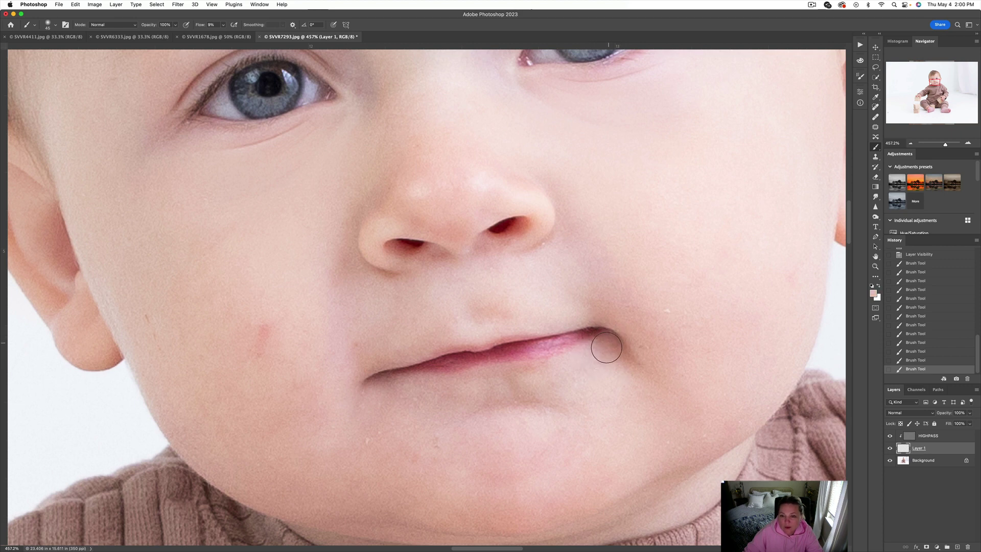
- Paint sampled skin tones over the dark area beside the baby's left mouth corner, enlarging the brush to 80 pixels
left_click_drag(623, 351, 621, 335)
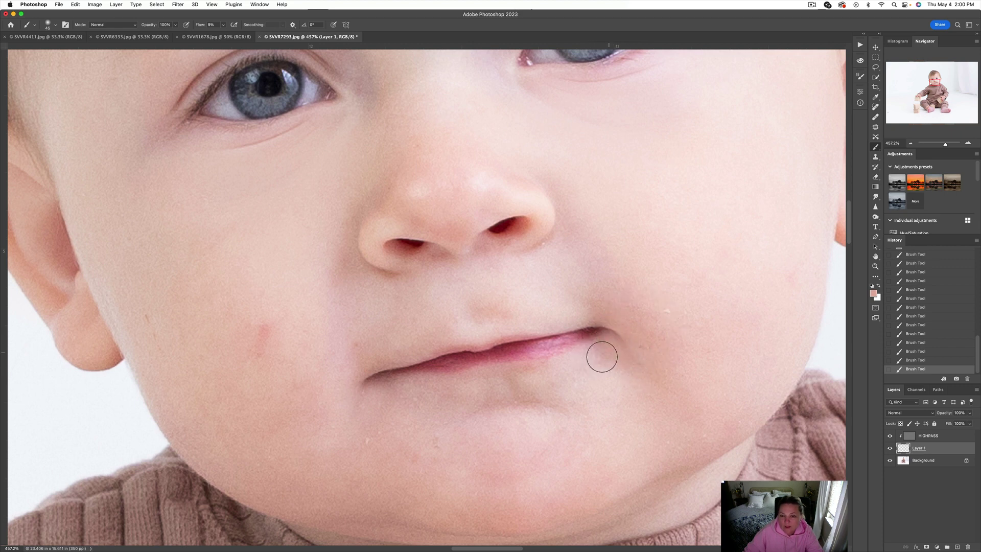
left_click(584, 353, "alt")
key("bracketright")
key("bracketright")
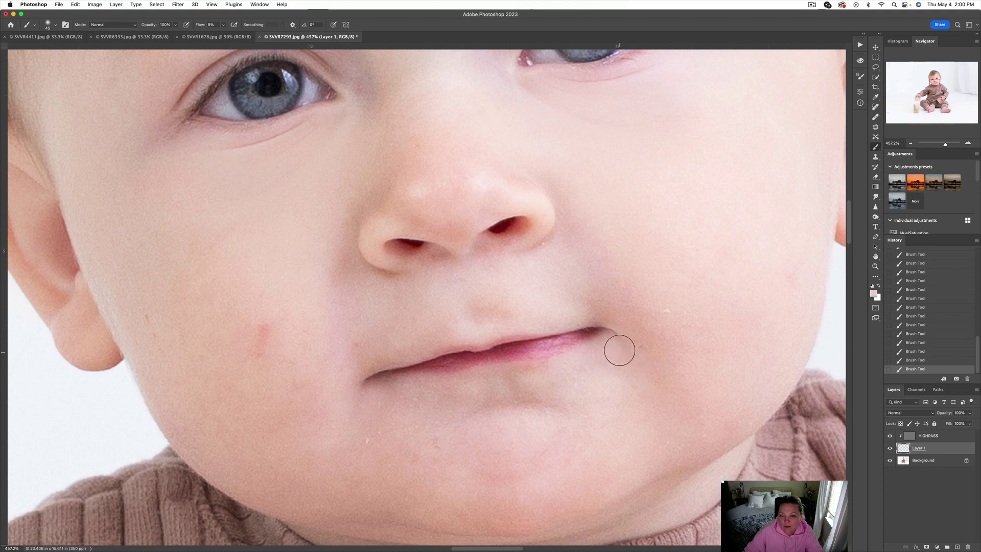
key("bracketright")
key("bracketright")
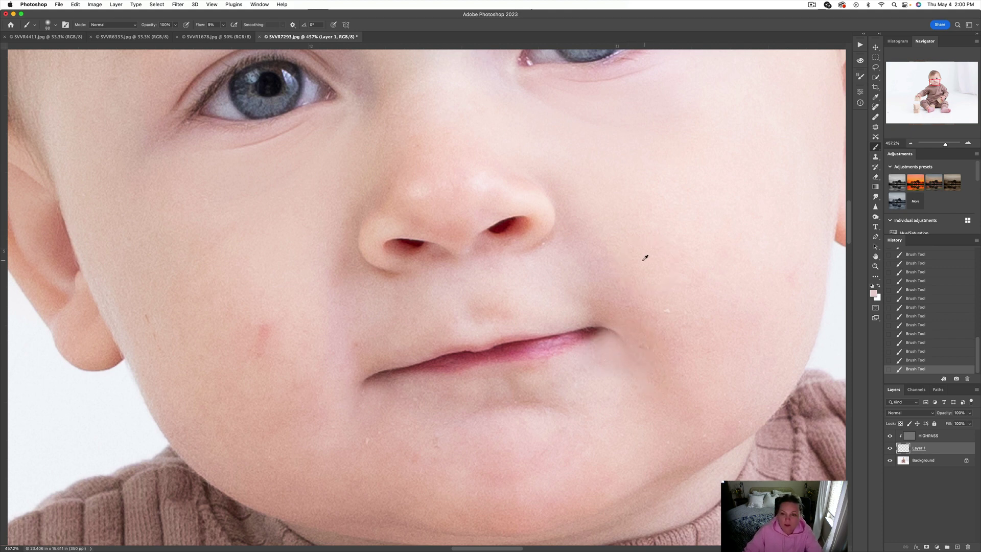
left_click(670, 291, "alt")
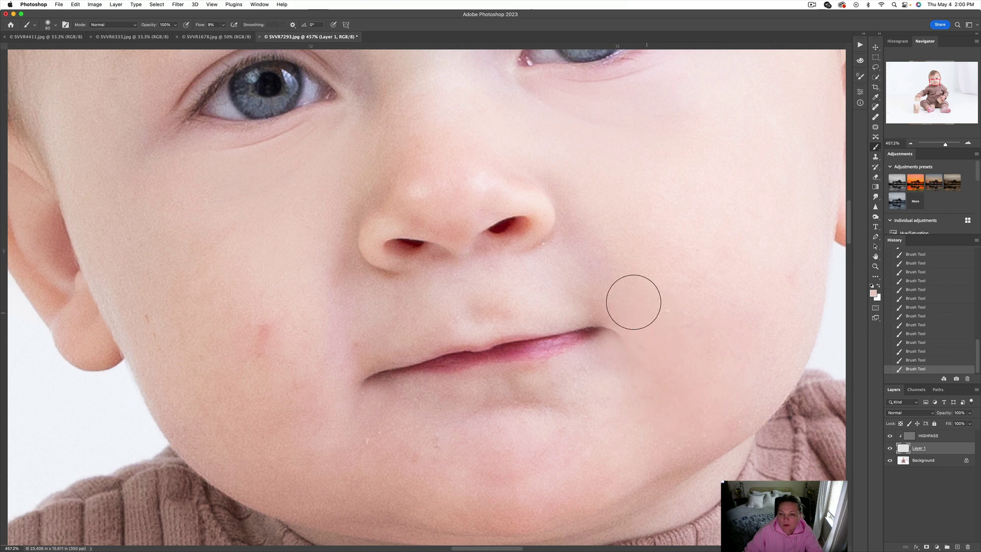
- Sample the skin beside the mouth, reduce the brush to 50 pixels, and paint over the discolored spot above the upper lip
left_click(616, 264, "alt")
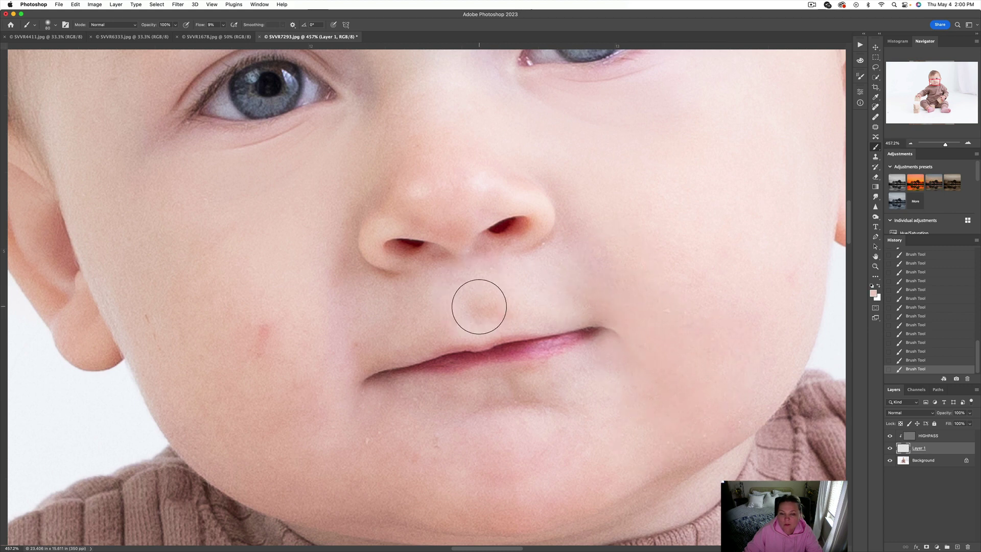
key("bracketleft")
key("bracketleft")
key("bracketleft")
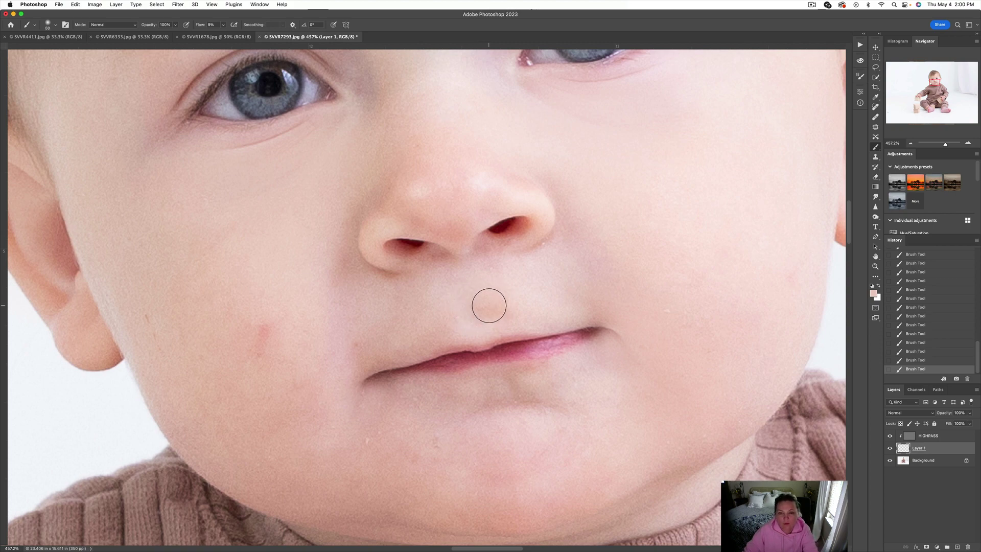
- Compare the whole face with and without the skin-tone painting by toggling Layer 1's visibility, leaving it shown
scroll(483, 308, "down", 8)
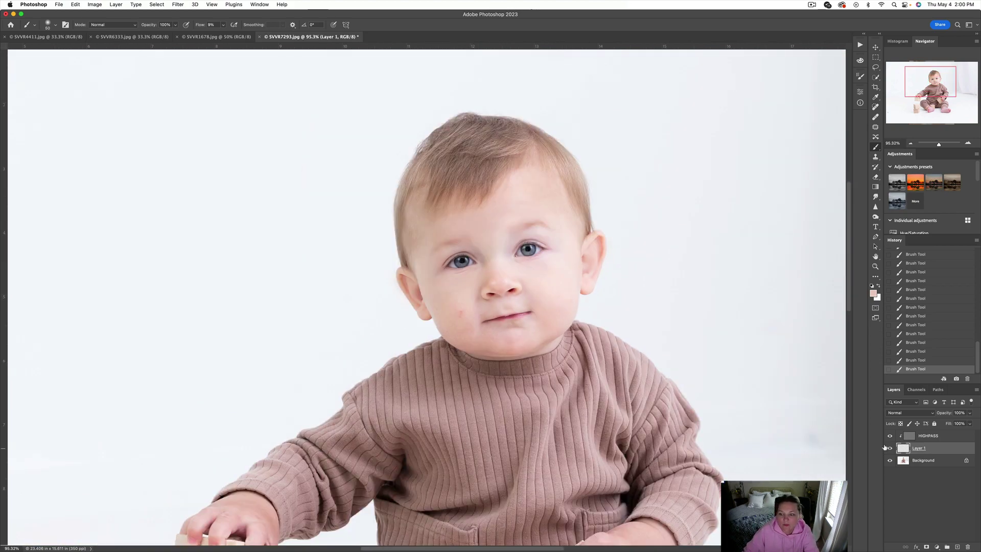
left_click(888, 448)
left_click(889, 448)
left_click(888, 448)
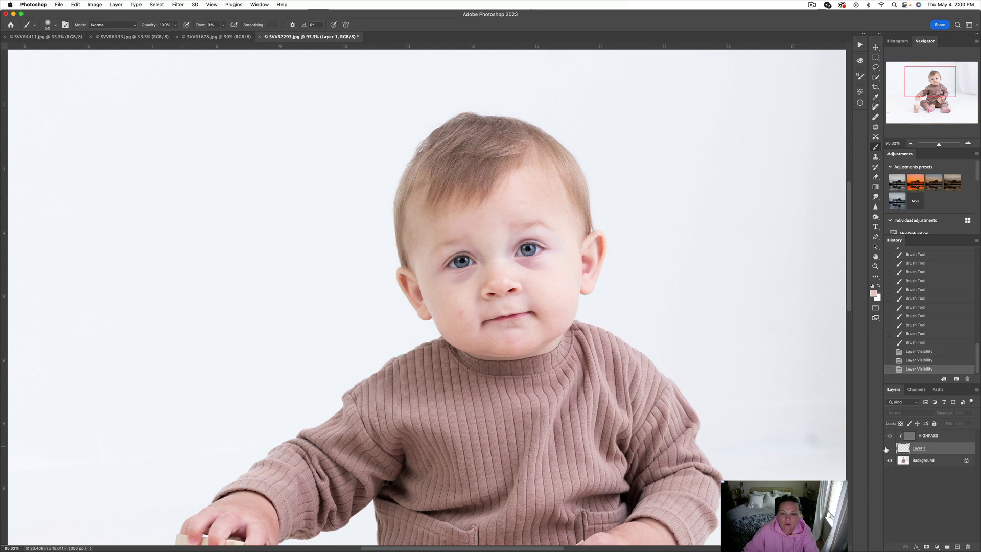
left_click(889, 448)
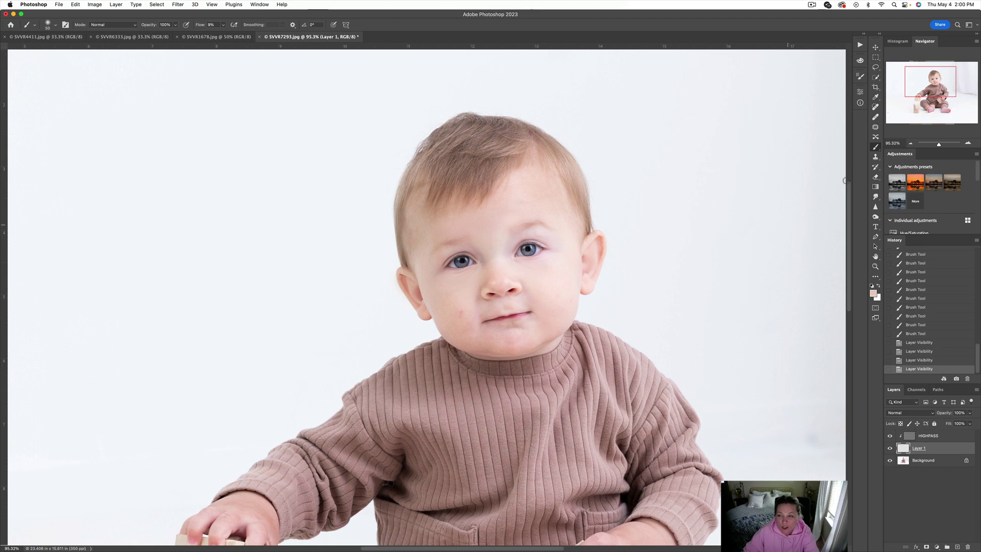
- Restore the original color of the baby's lips with the History Brush on Layer 1
left_click(873, 167)
scroll(531, 313, "up", 2)
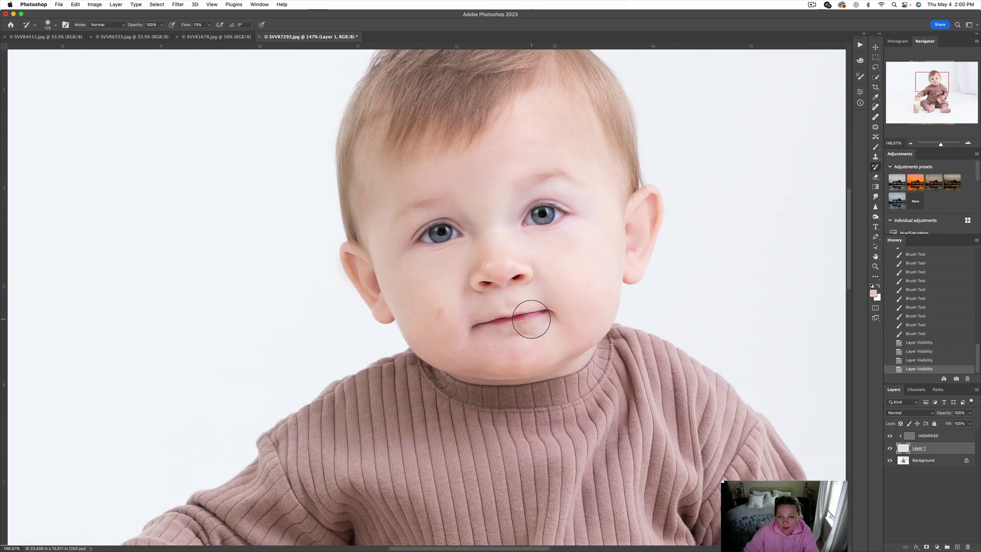
mouse_move(563, 313)
left_mouse_down()
mouse_move(462, 328)
mouse_move(558, 314)
mouse_move(451, 345)
mouse_move(532, 323)
left_mouse_up()
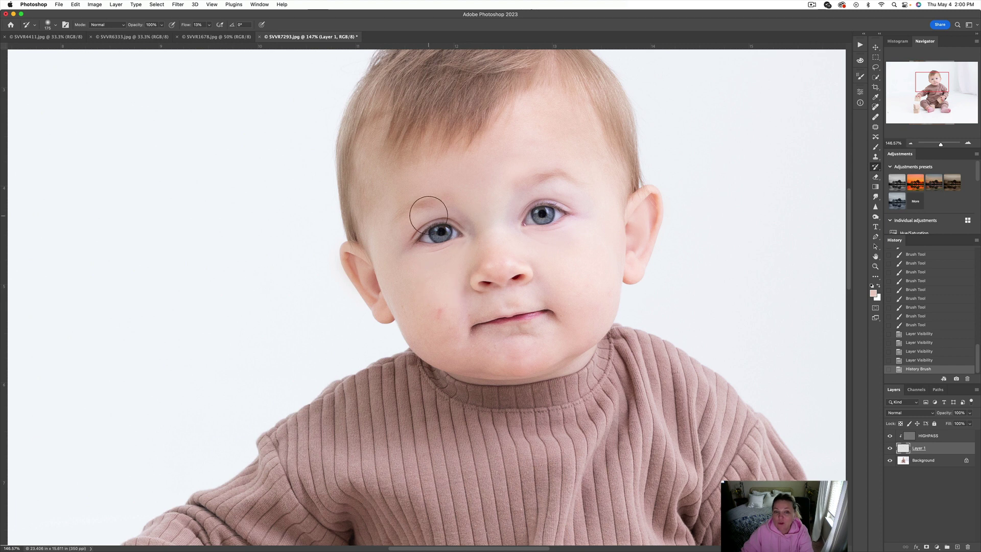
- Check the face with Layer 1 hidden and shown, then flatten the image
left_click(890, 448)
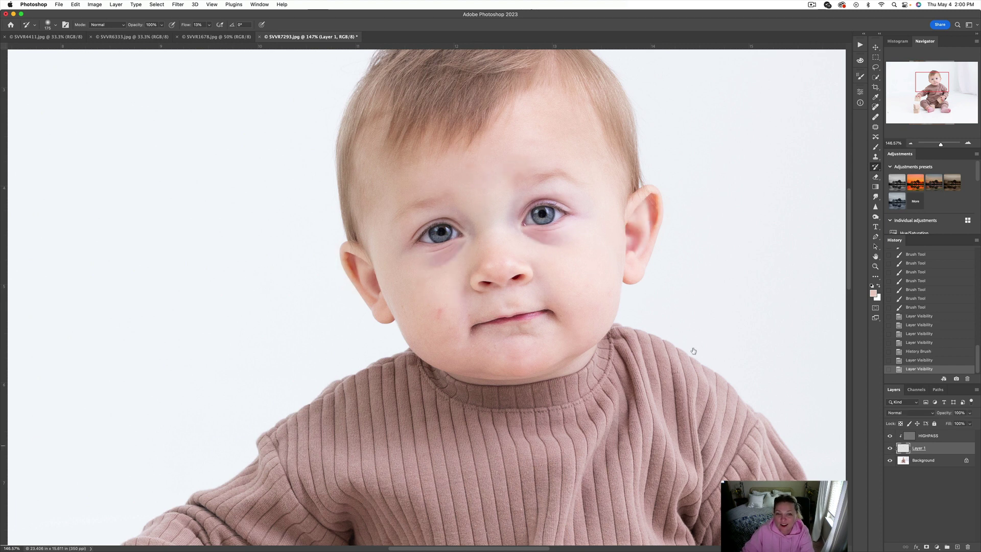
left_click(889, 448)
key("super+shift+f")
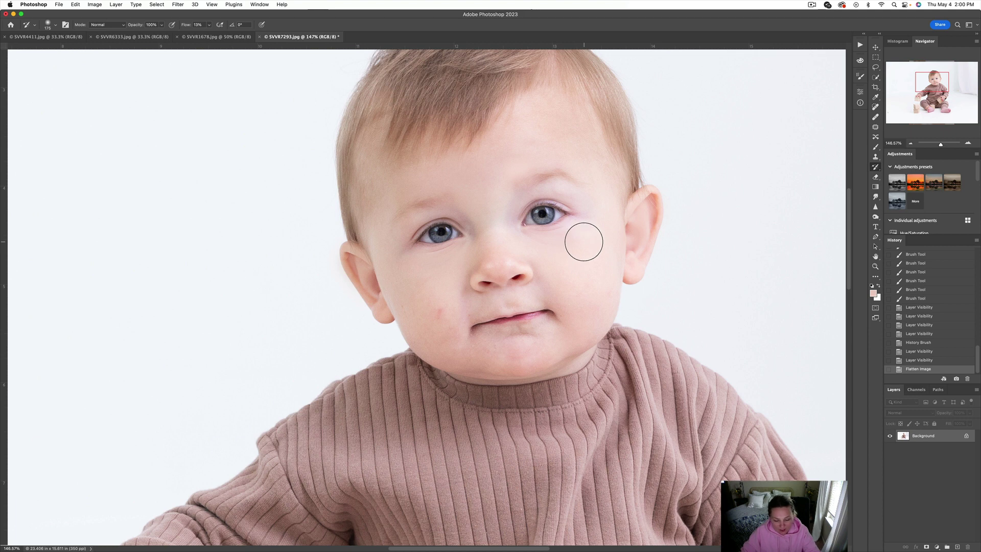
- Add the Whiten Yellowed Eyes group and paint white on its mask over the white of the baby's right eye
key("F5")
key("Return")
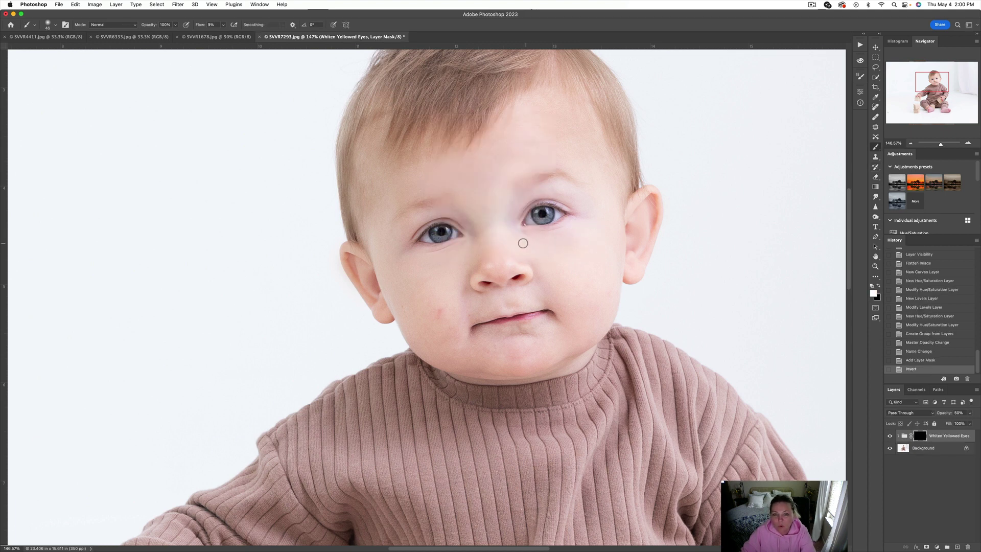
left_click(425, 237)
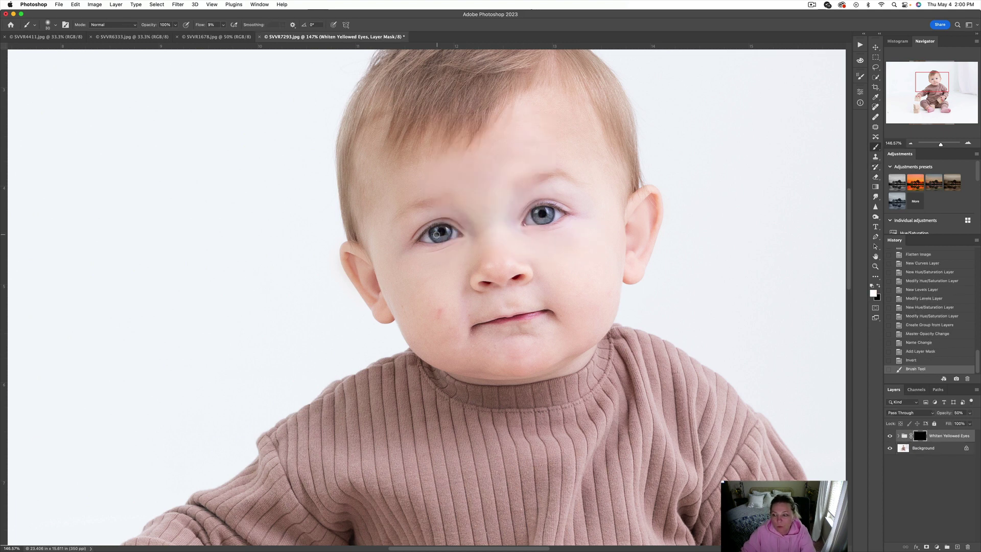
left_click_drag(446, 233, 453, 233)
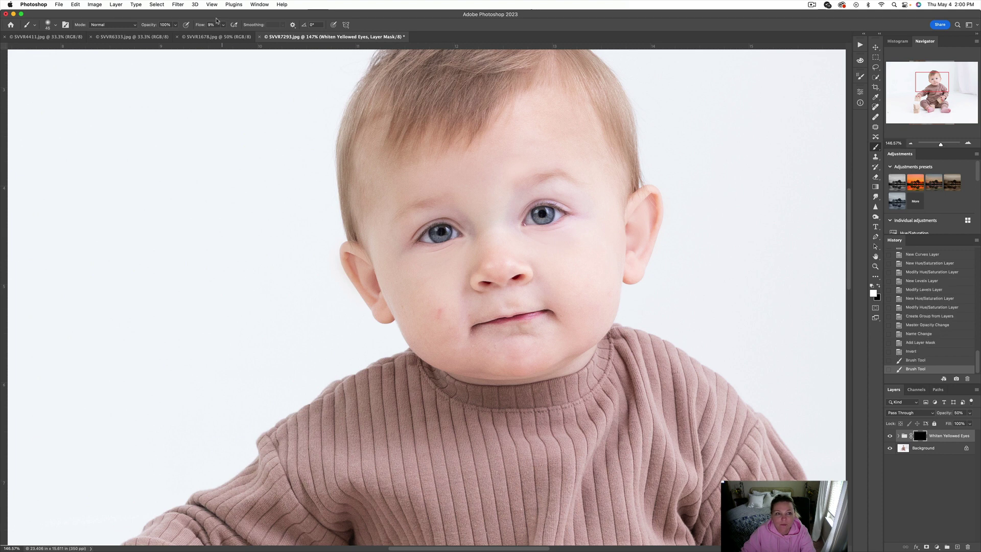
- Raise the brush flow to 100%, reveal the whitening on the whites of both eyes, and flatten the image
left_click(532, 220)
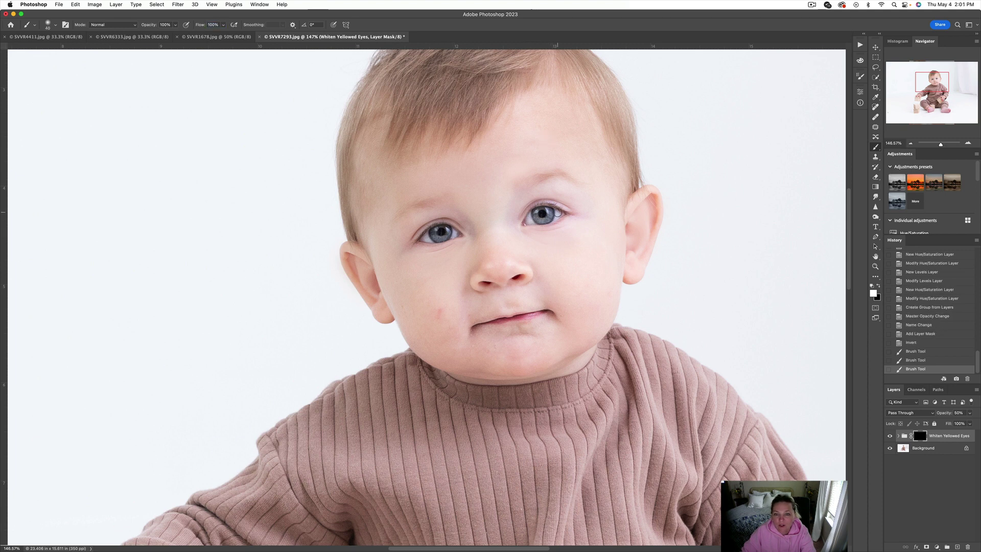
left_click(557, 214)
left_click(557, 218)
left_click(558, 216)
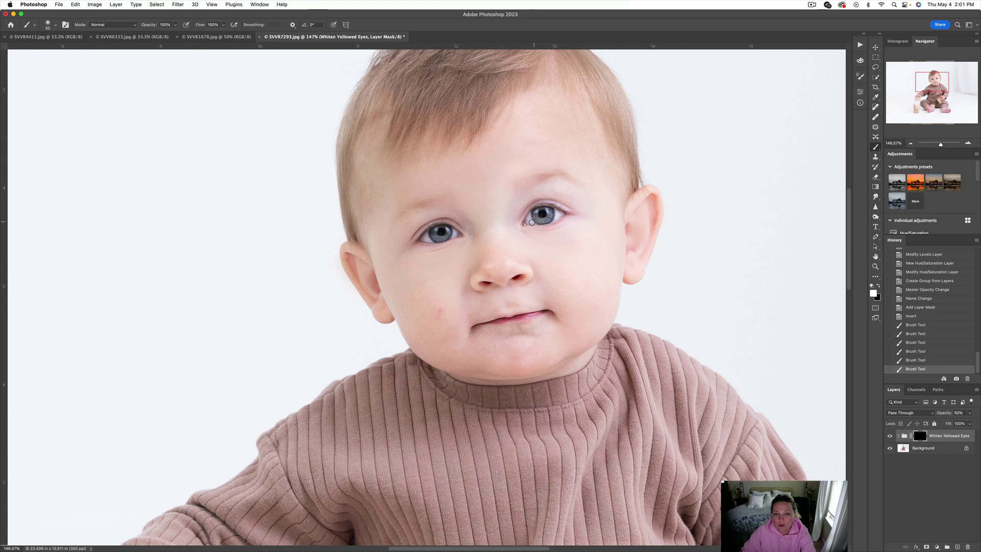
left_click(533, 223)
left_click_drag(454, 233, 429, 237)
key("super+shift+e")
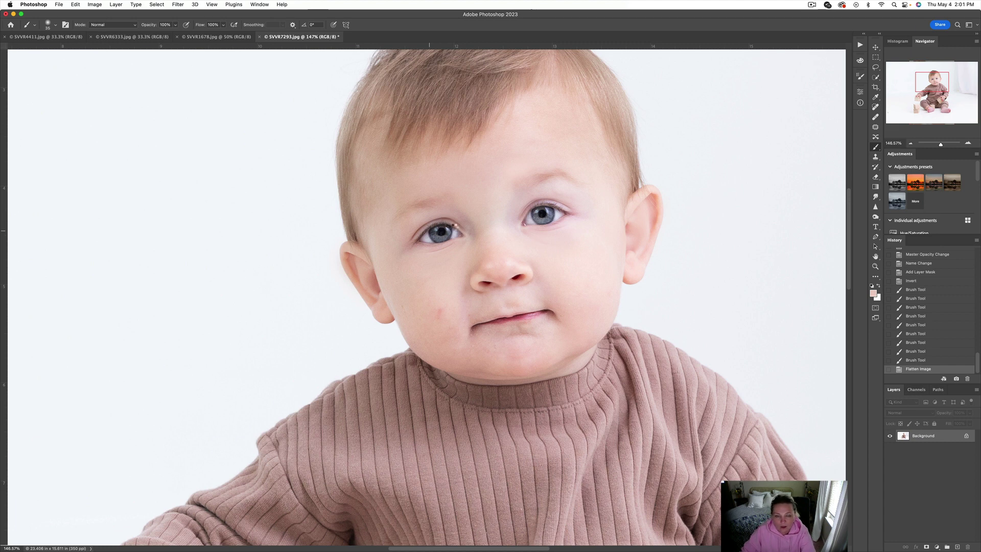
- Brighten both irises through the Brighten Baby Browns mask at 33% group opacity and flatten the image
key("Return")
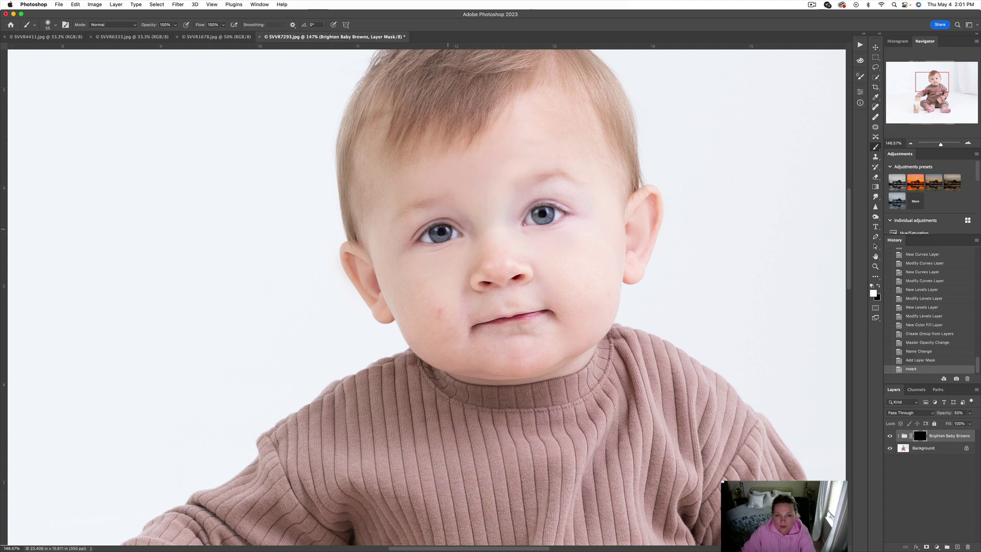
key("]")
left_click_drag(447, 230, 443, 234)
key("[")
left_click_drag(540, 214, 547, 215)
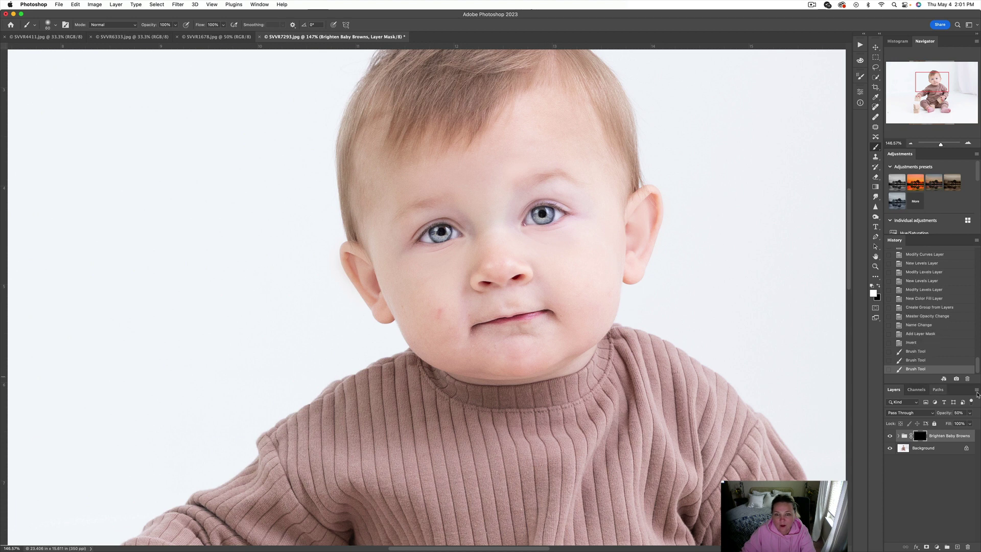
left_click_drag(949, 414, 935, 414)
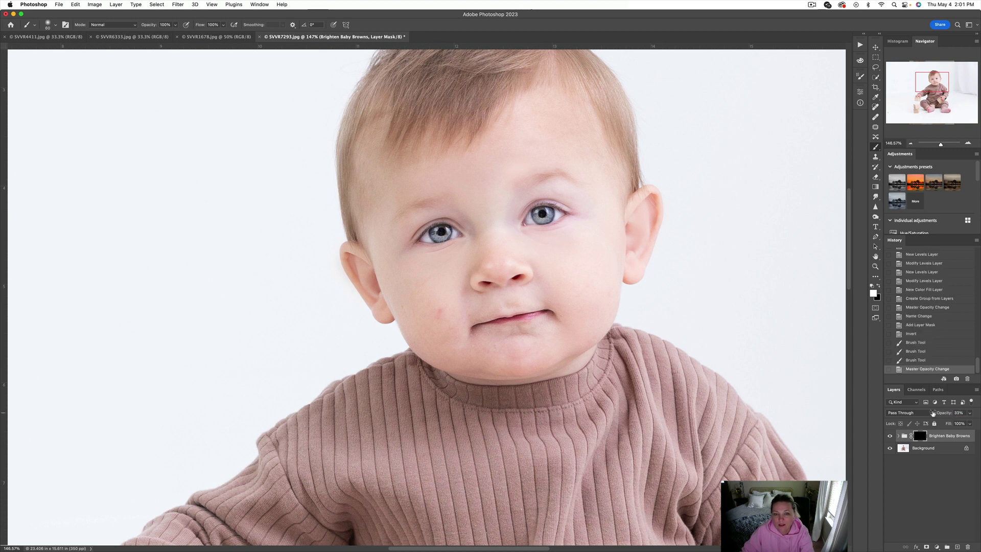
key("super+shift+e")
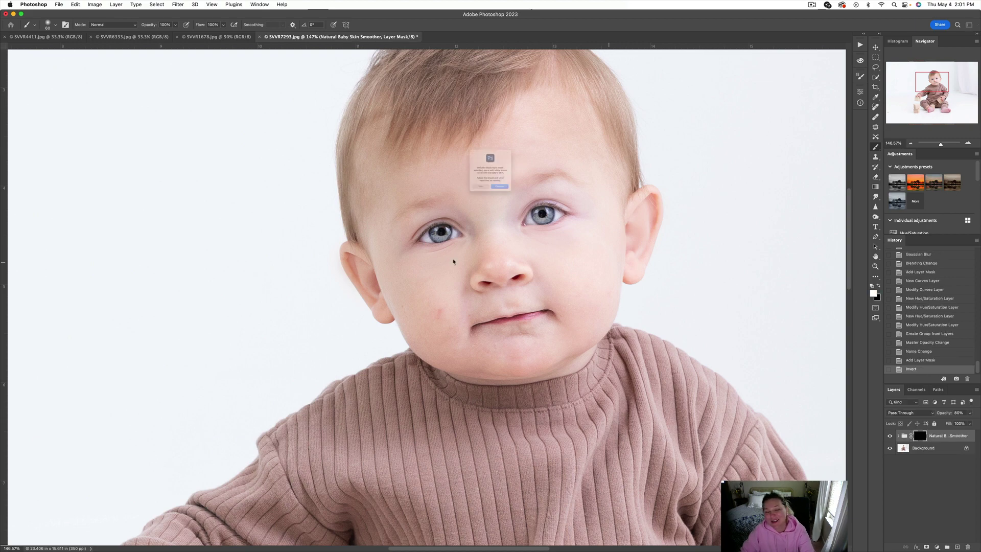
- Enlarge the brush to 300 pixels and reveal the Natural Baby Skin Smoother effect on the cheek and around the mouth
key("Return")
scroll(454, 264, "down", 5)
key("bracketright")
key("bracketright")
key("bracketright")
key("bracketright")
key("bracketright")
key("bracketright")
key("bracketright")
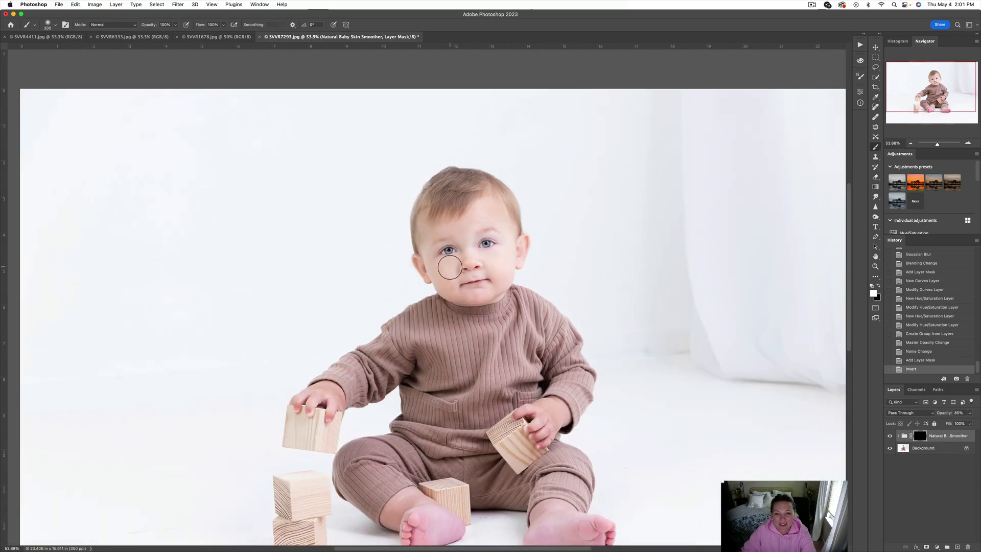
mouse_move(449, 267)
left_mouse_down()
mouse_move(493, 291)
mouse_move(484, 271)
mouse_move(477, 284)
left_mouse_up()
- Enlarge the brush further, reveal the skin smoothing on the rest of the face and the hand, and flatten the image
key("bracketright")
key("bracketright")
key("bracketright")
key("bracketright")
key("bracketright")
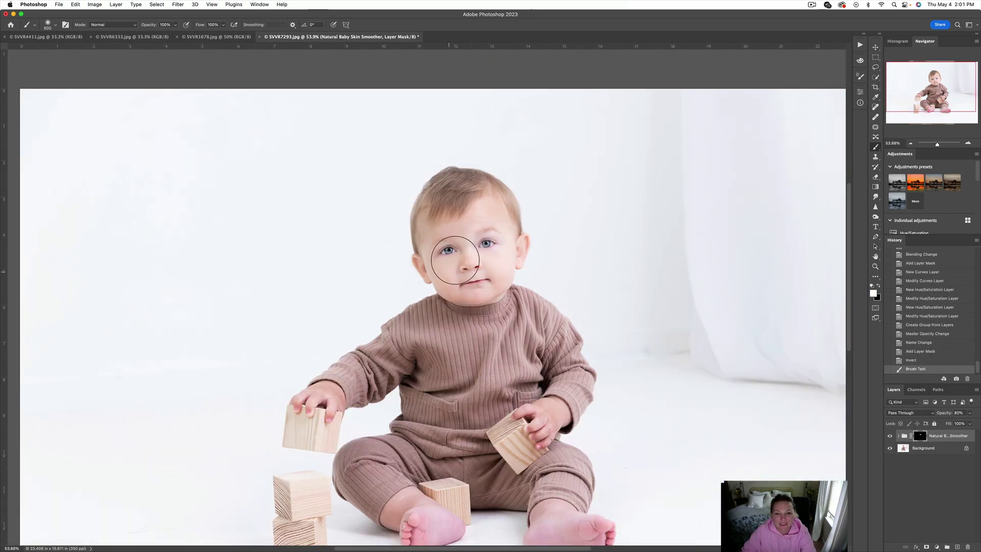
left_click(459, 263)
left_click(473, 218)
left_click(502, 282)
left_click(540, 440)
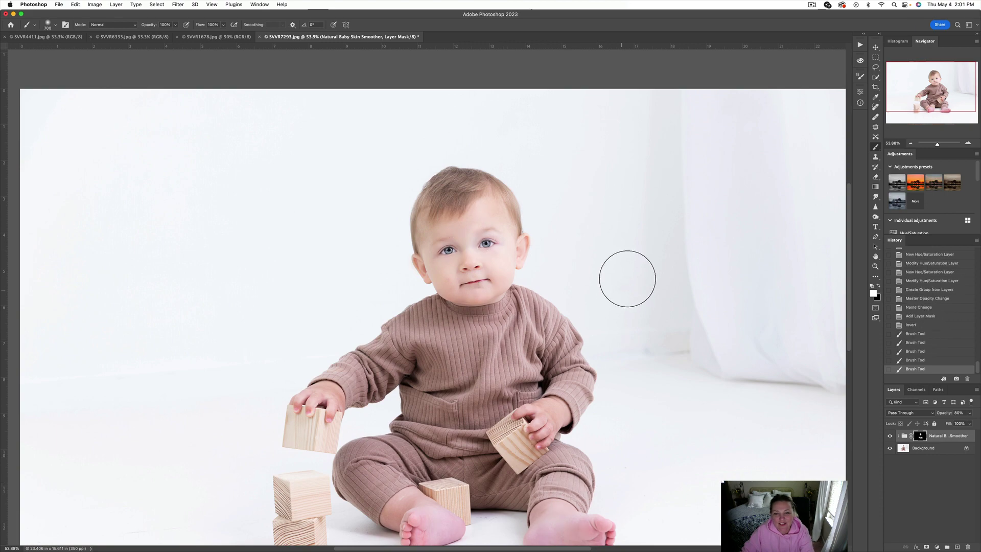
key("super+shift+e")
- Patch the red blemish on the baby's right cheek with clean skin and deselect it
mouse_move(645, 228)
left_mouse_down()
mouse_move(812, 172)
mouse_move(868, 137)
left_mouse_up()
left_click(875, 127)
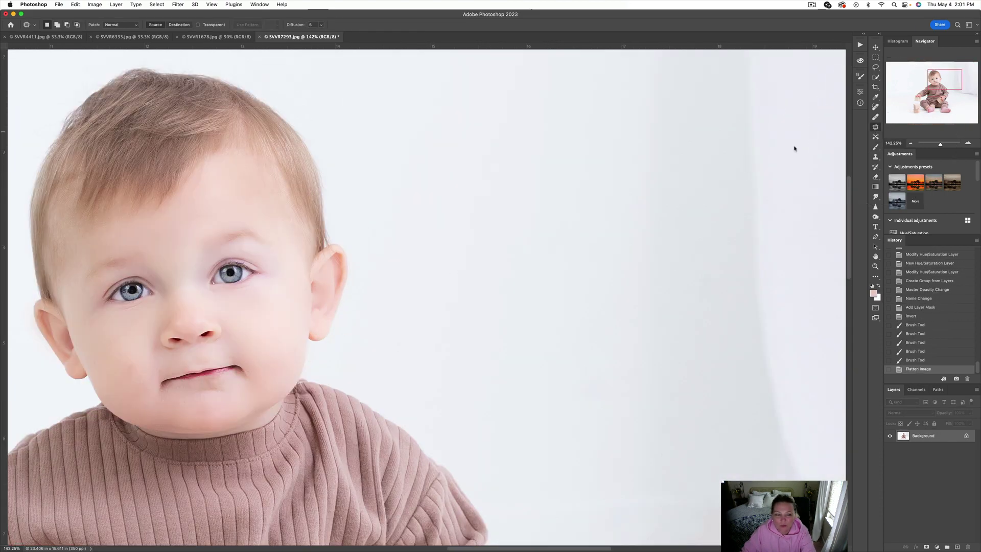
mouse_move(136, 379)
left_mouse_down()
mouse_move(134, 360)
mouse_move(280, 360)
left_mouse_up()
key("super+d")
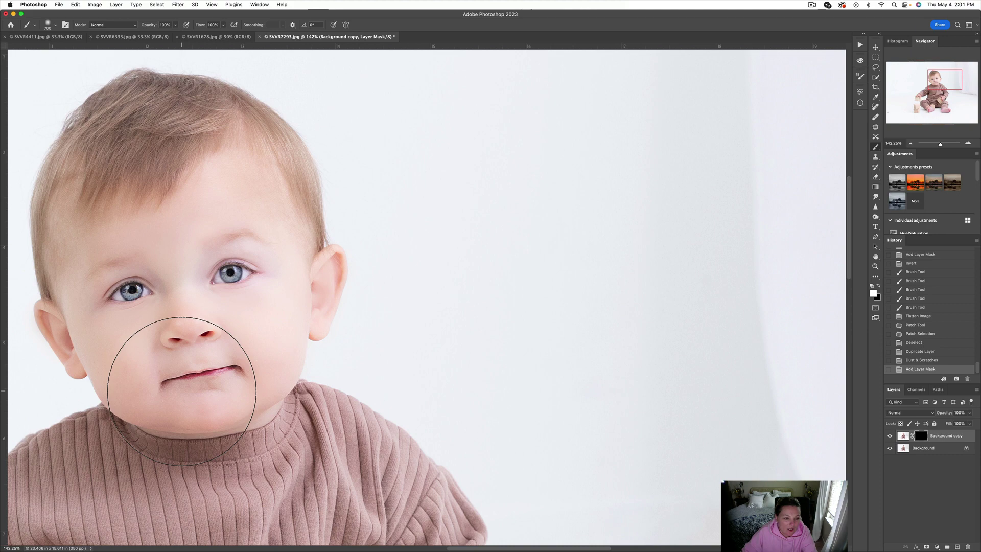
- Shrink the brush to 100 pixels and reveal the Dust & Scratches layer around the baby's mouth
key("bracketleft")
key("bracketleft")
key("bracketleft")
key("bracketleft")
key("bracketleft")
key("bracketleft")
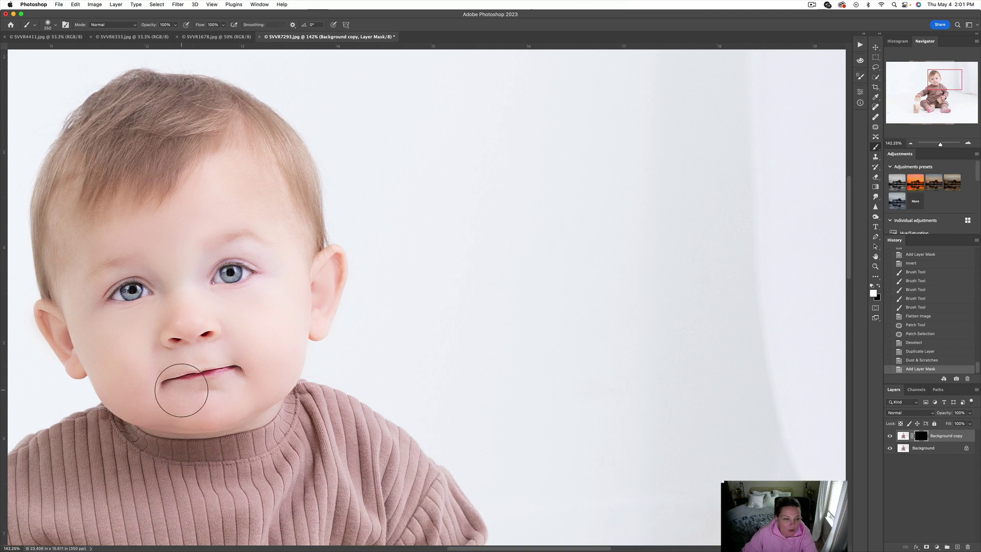
left_click_drag(237, 384, 231, 384)
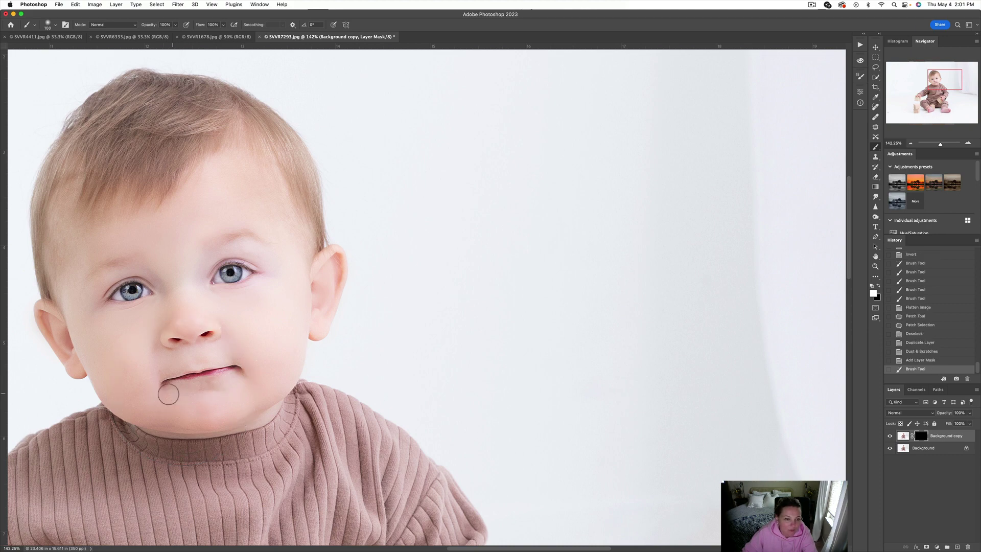
left_click(169, 395)
- Compare the baby's cheek and mouth with the Background copy layer hidden and shown
scroll(467, 314, "down", 5)
scroll(304, 342, "up", 10)
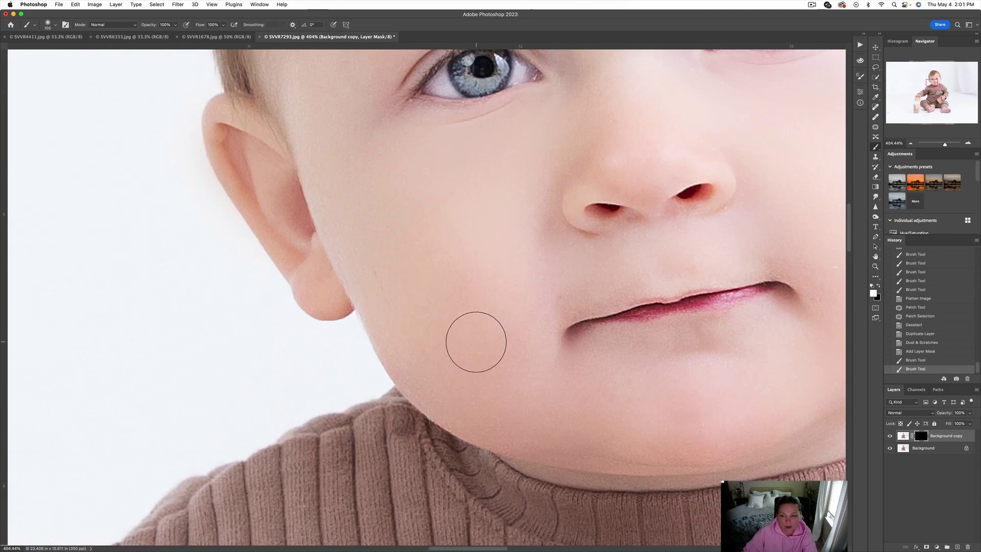
left_click(890, 435)
left_click(889, 435)
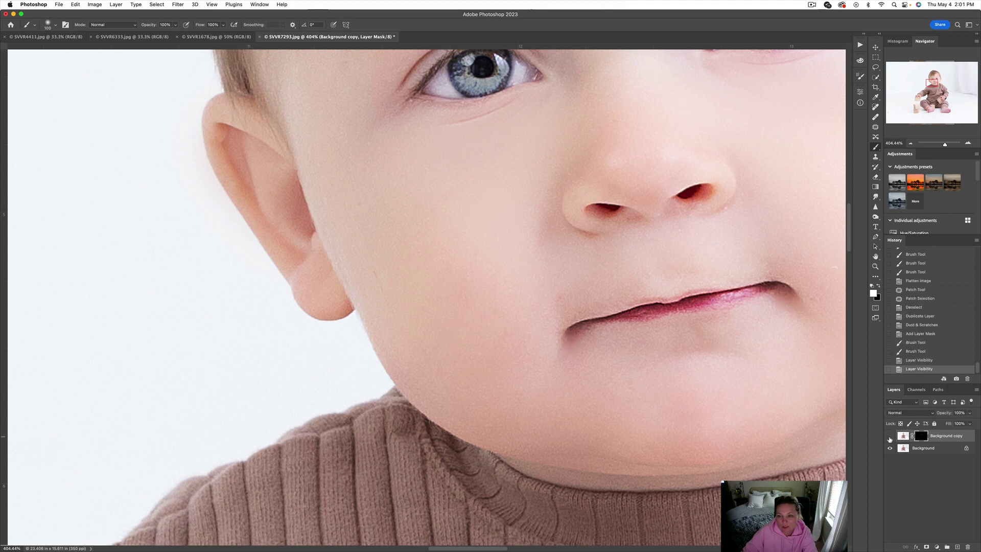
left_click(889, 435)
left_click(890, 435)
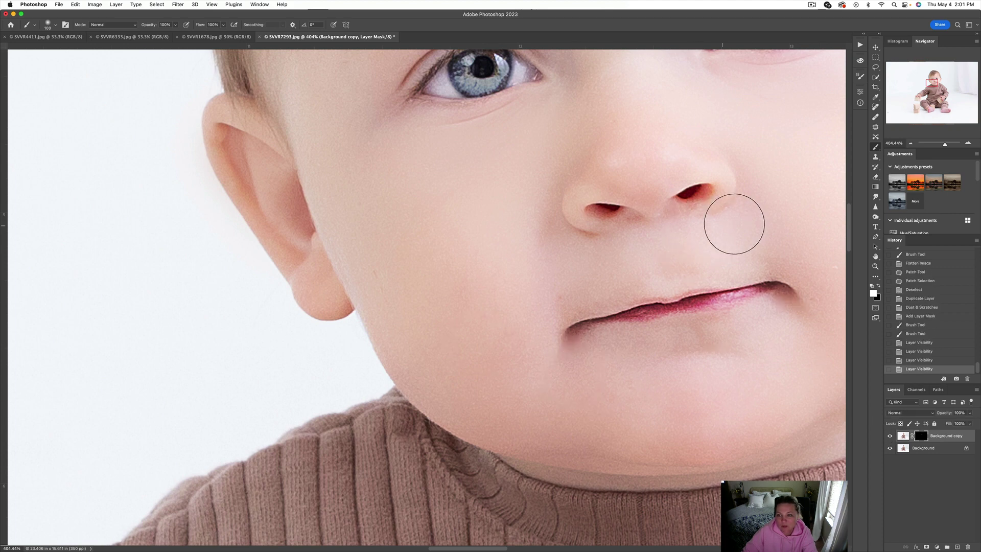
- Paint the Dust & Scratches mask beside both corners of the mouth and flatten the image
mouse_move(823, 258)
left_mouse_down()
mouse_move(847, 275)
mouse_move(816, 333)
left_mouse_up()
left_click_drag(616, 363, 492, 348)
scroll(396, 285, "down", 4)
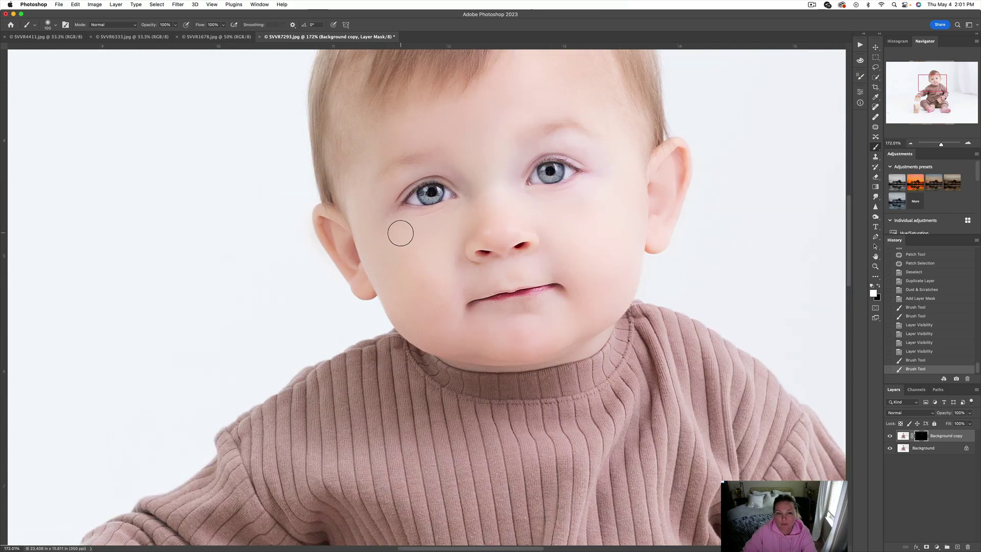
key("[")
key("super+shift+e")
scroll(370, 247, "down", 3)
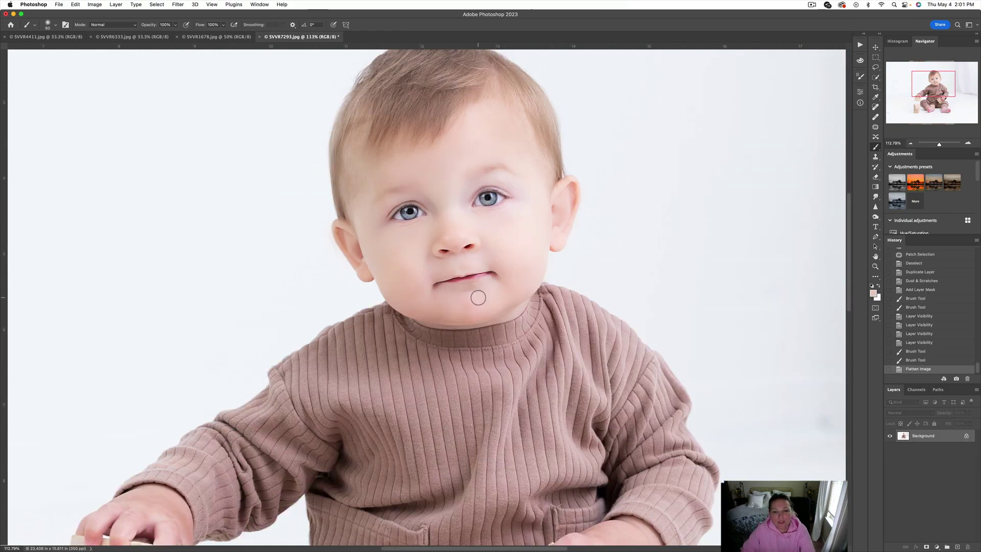
- Add the Rosy Baby Cheeks adjustment and reveal it on the baby's right cheek with a 500-pixel brush
scroll(476, 298, "down", 5)
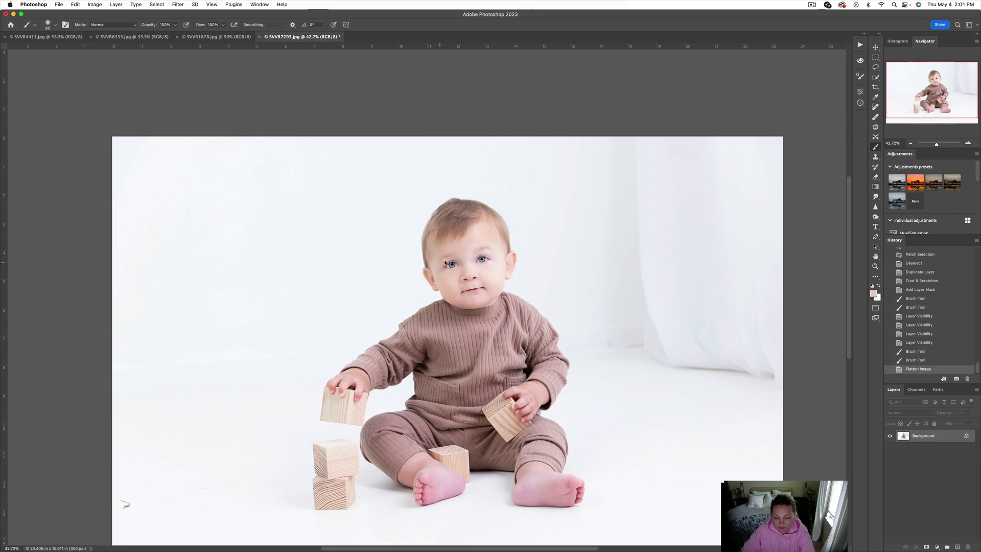
key("F2")
scroll(433, 283, "up", 3)
key("bracketright")
key("bracketright")
key("bracketright")
key("bracketright")
key("bracketright")
key("bracketright")
key("bracketright")
key("bracketright")
key("bracketright")
key("bracketright")
key("bracketright")
key("bracketright")
key("bracketright")
left_click(452, 288)
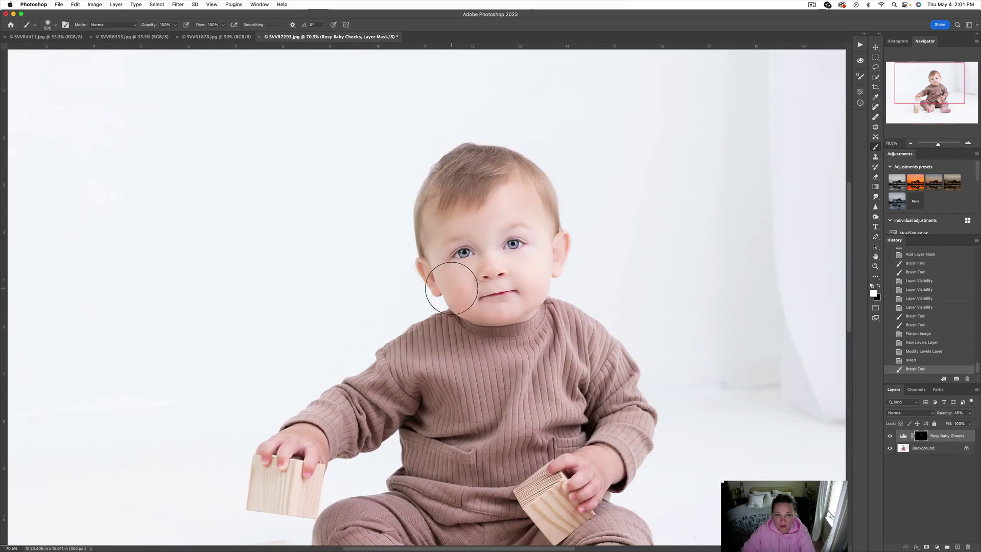
left_click(452, 288)
- Reduce the brush to 300 pixels, reveal the rosy tint on the other cheek, and flatten the image
key("bracketleft")
key("bracketleft")
left_click(535, 274)
left_click(527, 271)
key("super+shift+e")
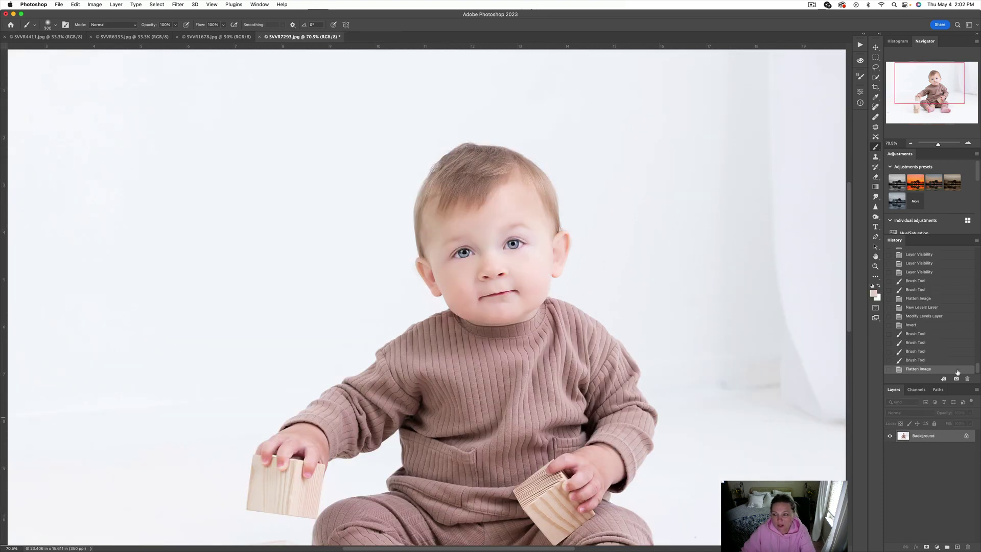
- Compare the original SVVR7293.jpg history state with Snapshot 1 and examine the retouched face and whole photo
left_click_drag(978, 369, 977, 253)
left_click(956, 254)
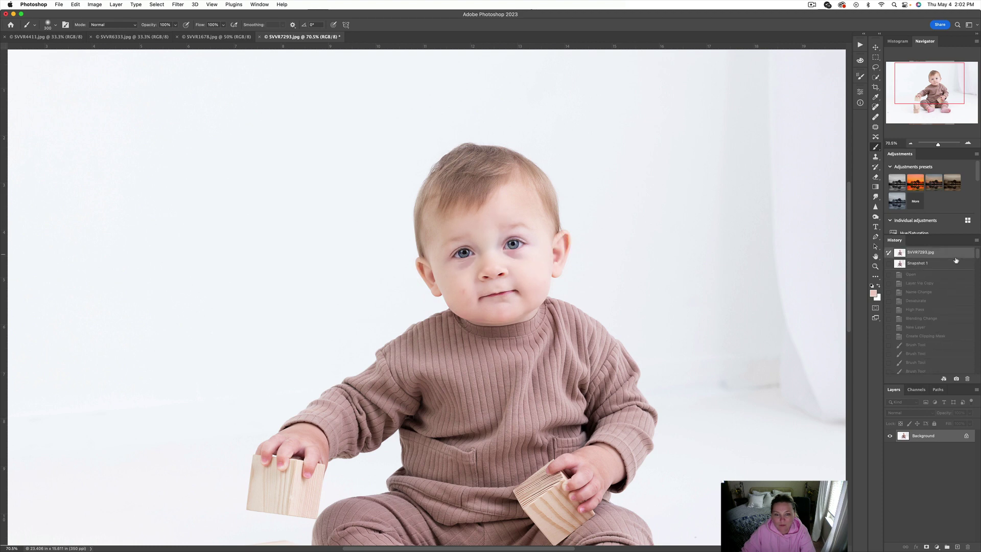
left_click(952, 264)
left_click(951, 252)
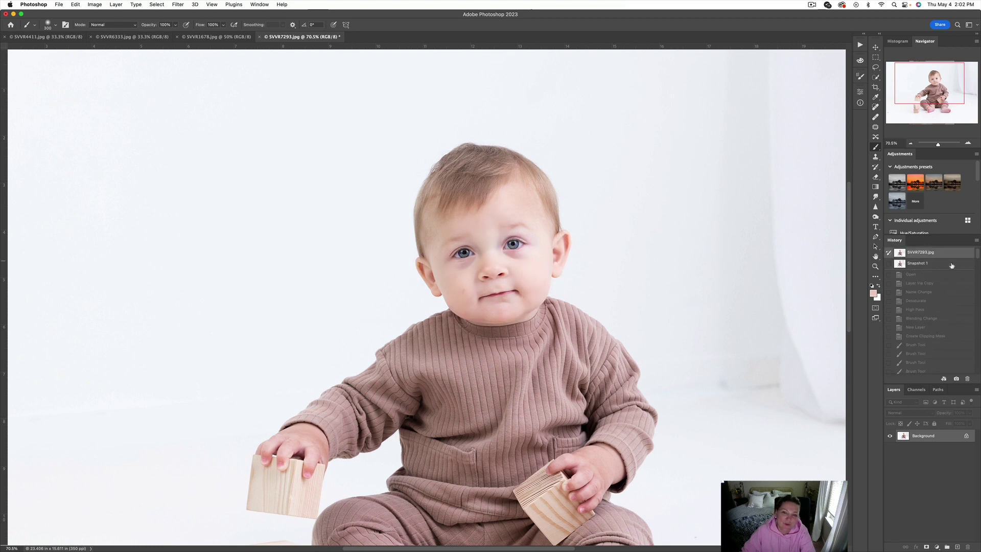
left_click(951, 263)
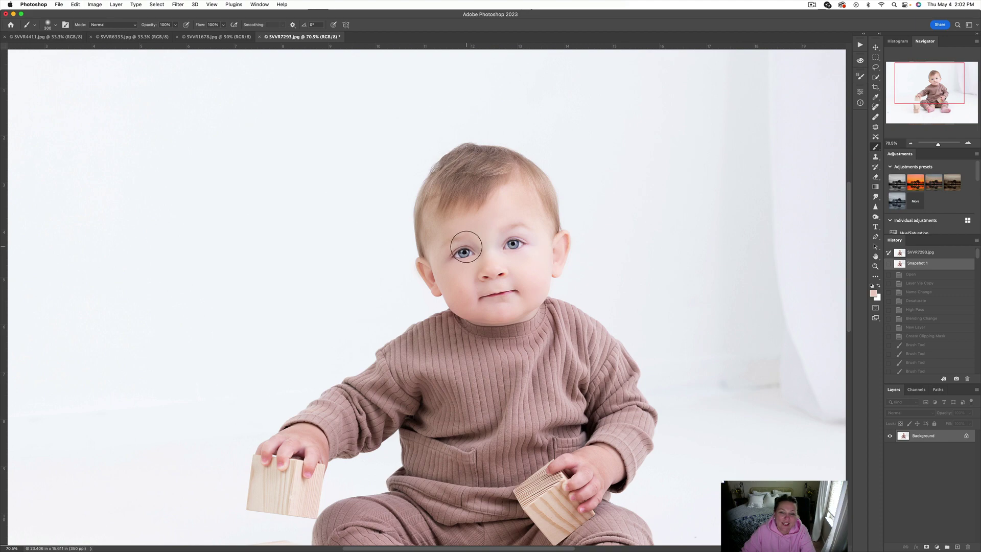
scroll(466, 240, "up", 2)
scroll(462, 280, "up", 5)
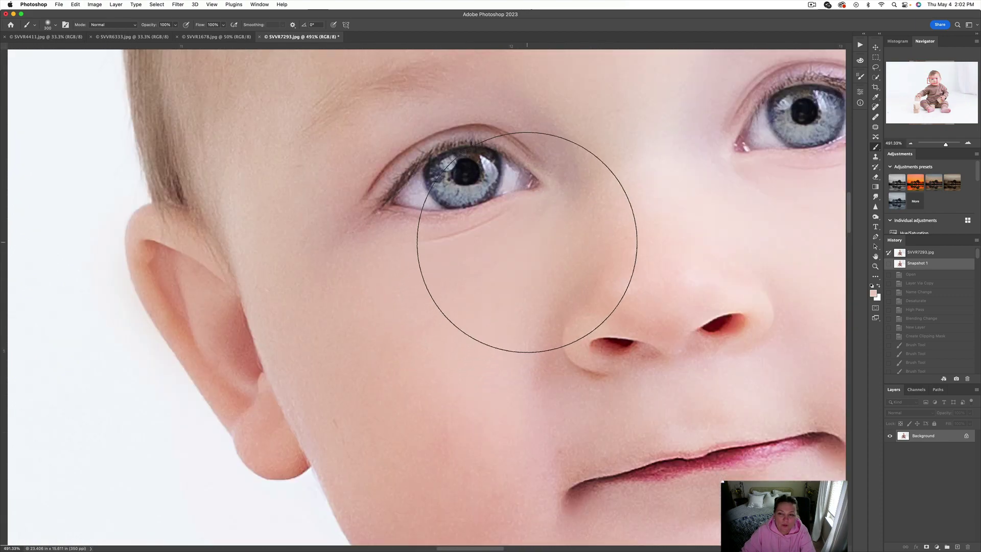
left_click(876, 128)
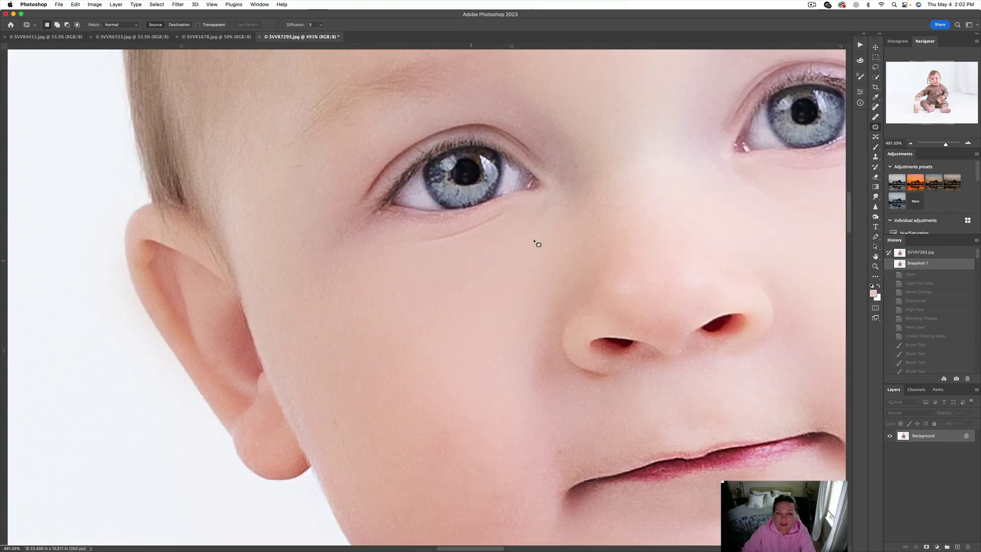
scroll(397, 247, "down", 4)
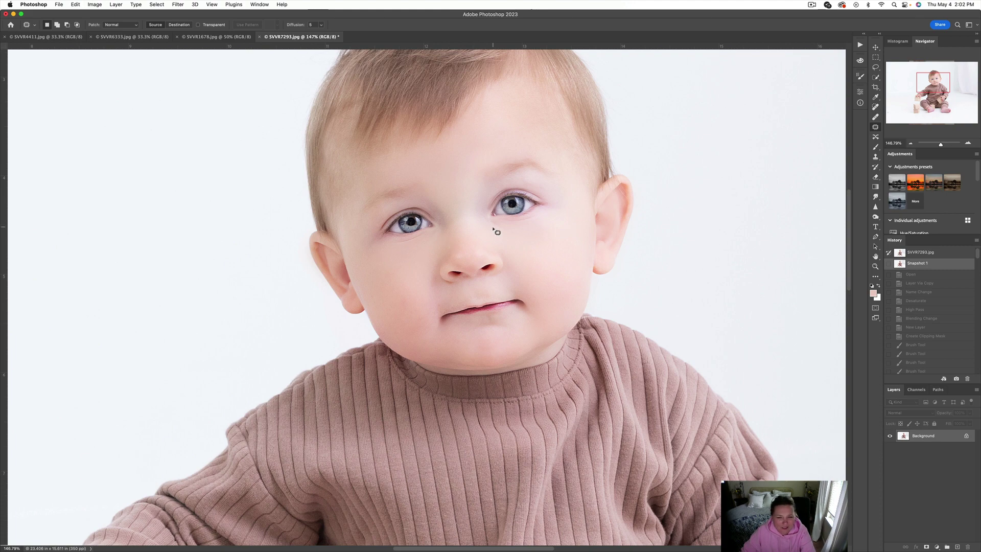
scroll(455, 239, "down", 2)
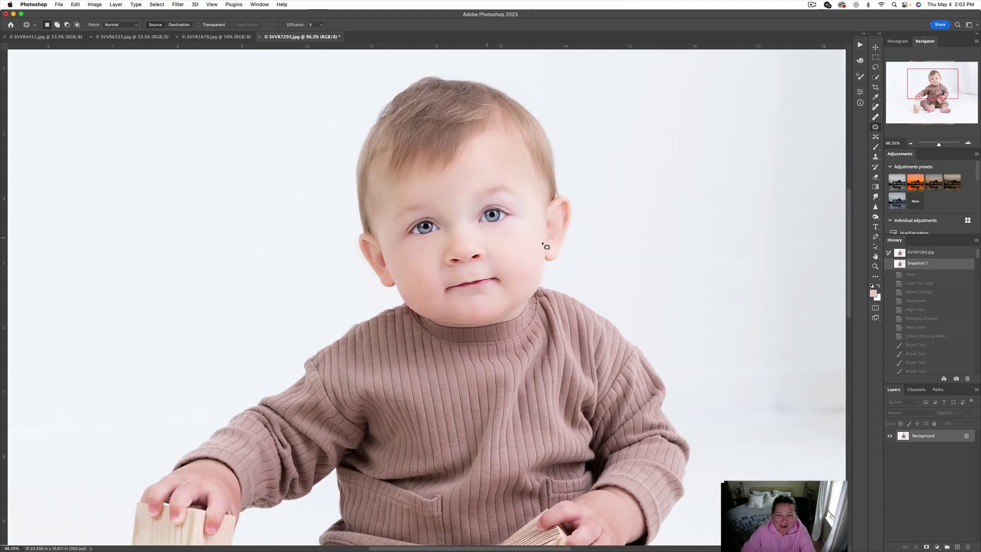
scroll(558, 248, "down", 3)
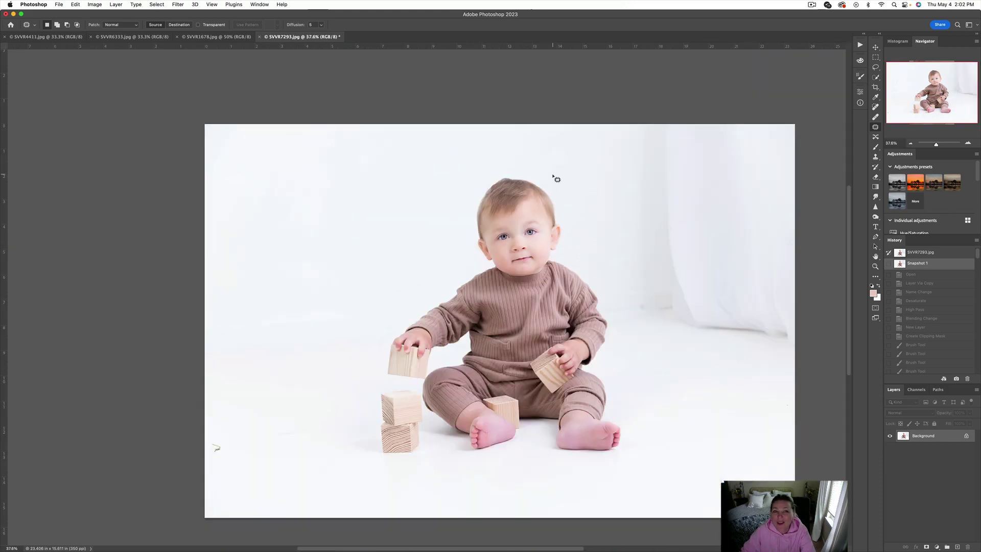
- In SVVR1678.jpg, sample the skin tone near the hip crease and set up the clipped HIGHPASS layer with a 5.8-pixel radius
left_click(215, 37)
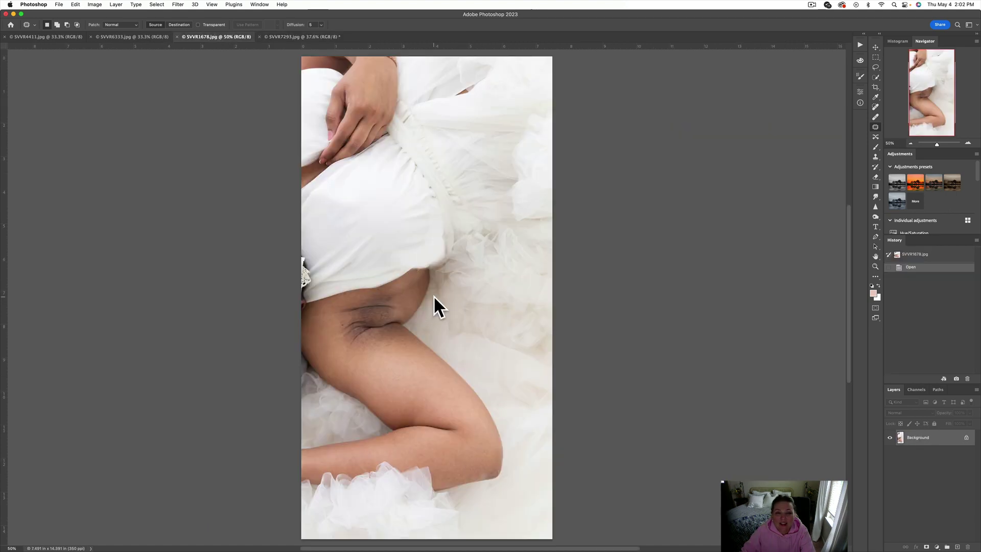
left_click_drag(376, 302, 478, 268)
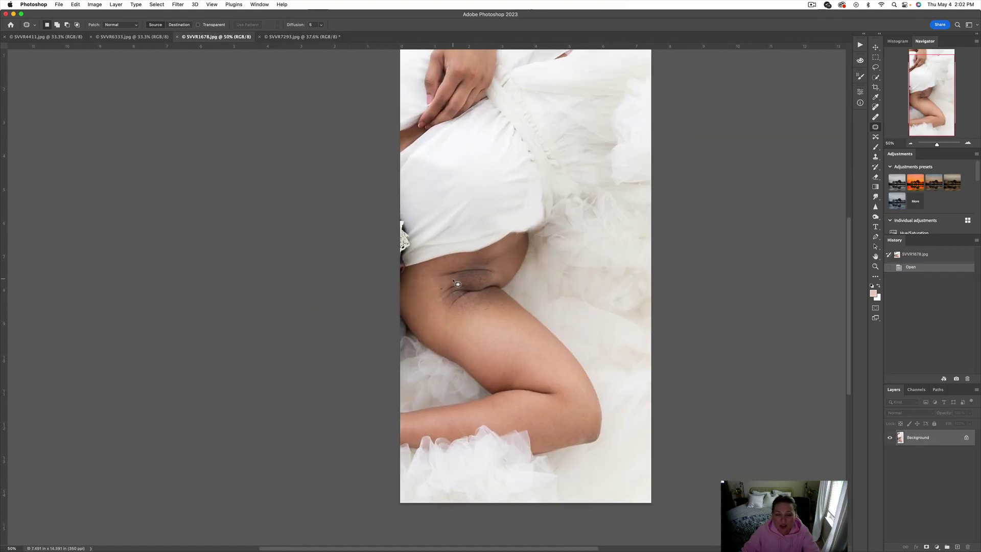
scroll(454, 281, "up", 2)
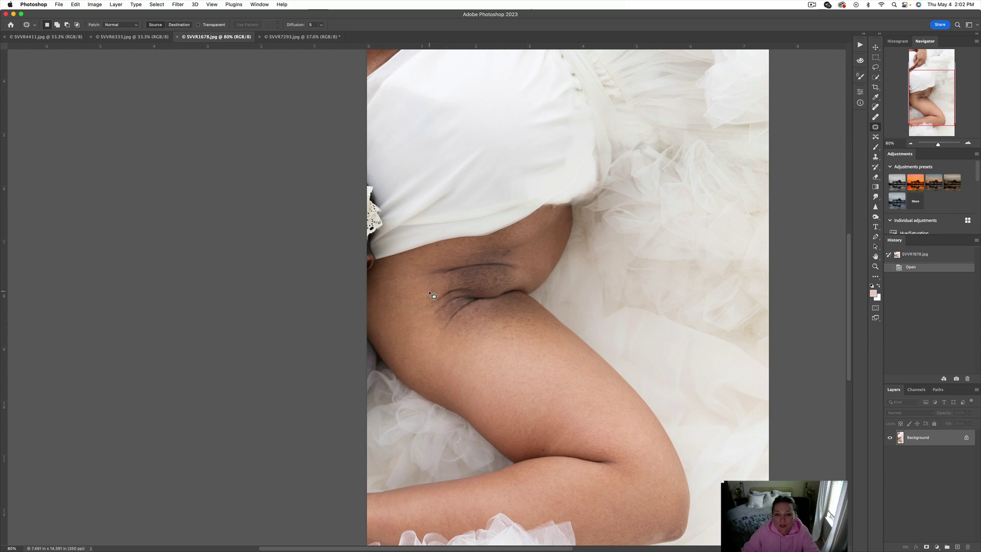
left_click(875, 147)
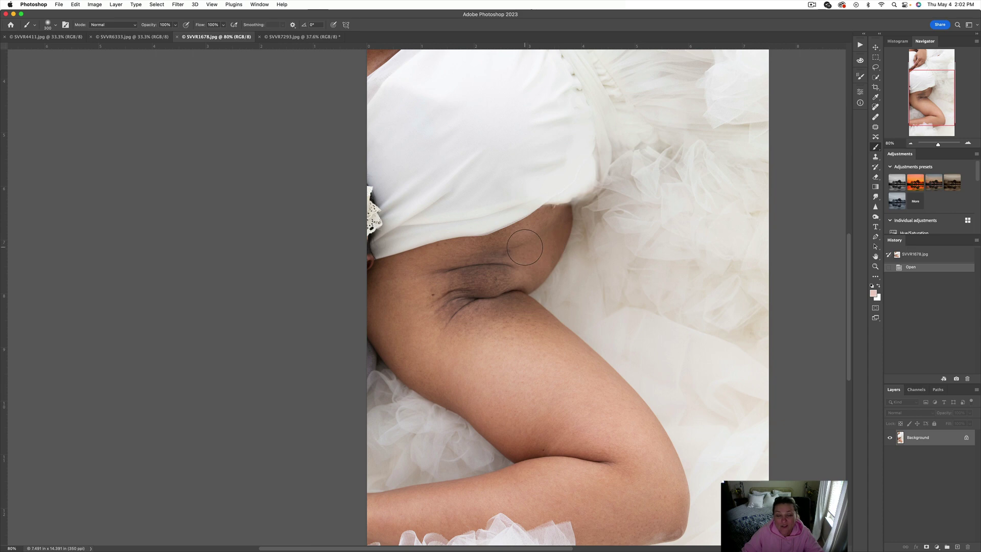
left_click(501, 258, "alt")
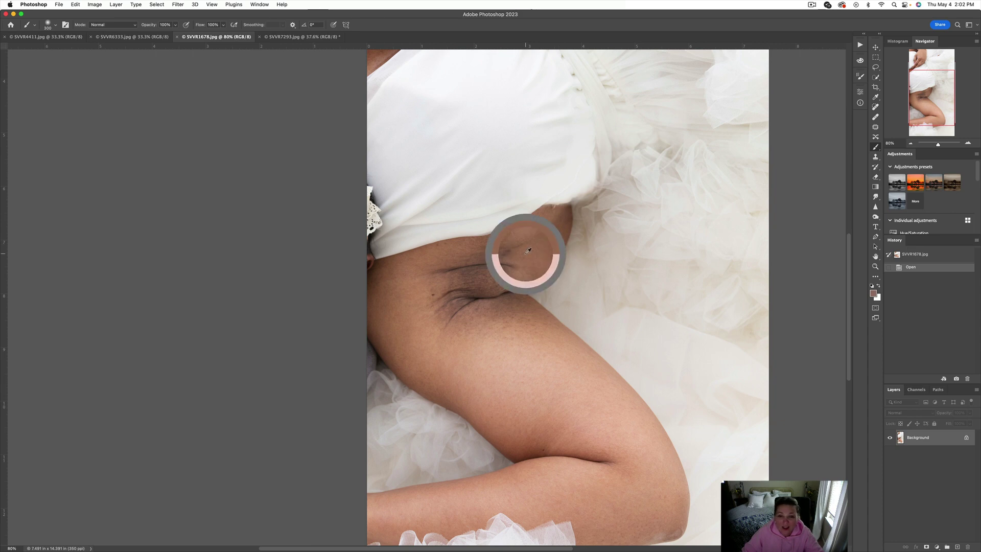
left_click(510, 255, "alt")
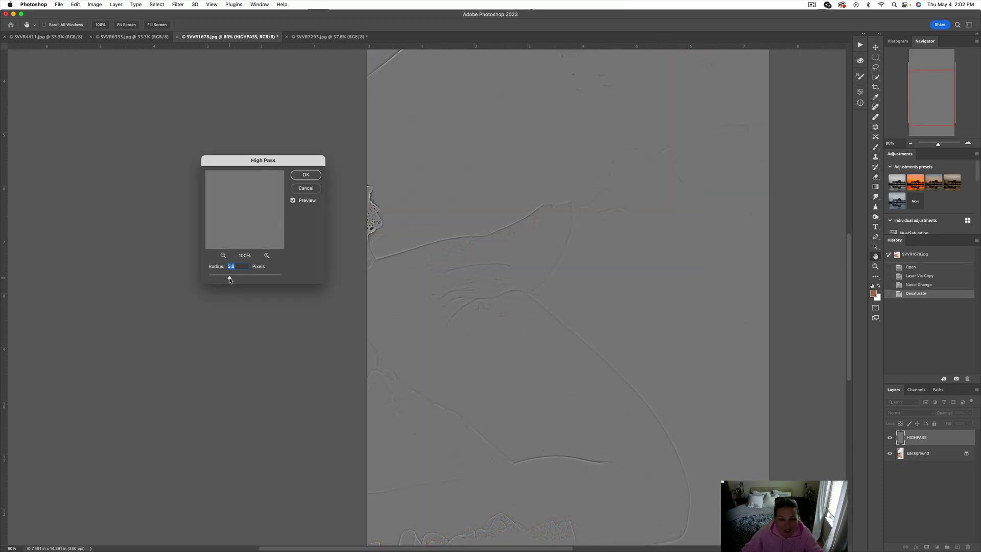
left_click(305, 174)
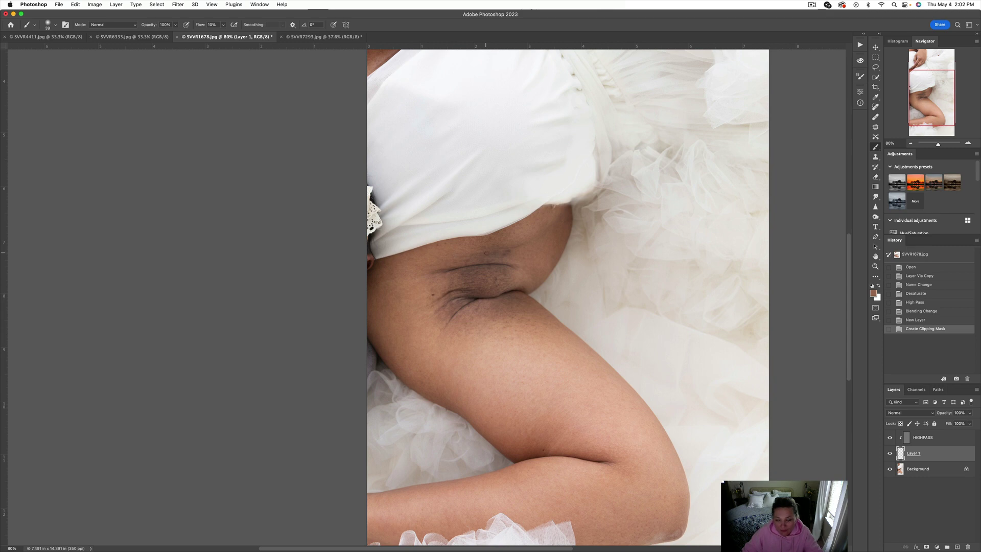
- Enlarge the soft brush to 250 pixels and paint sampled skin tones on Layer 1 over the discoloration above the hip crease
key("bracketright")
key("bracketright")
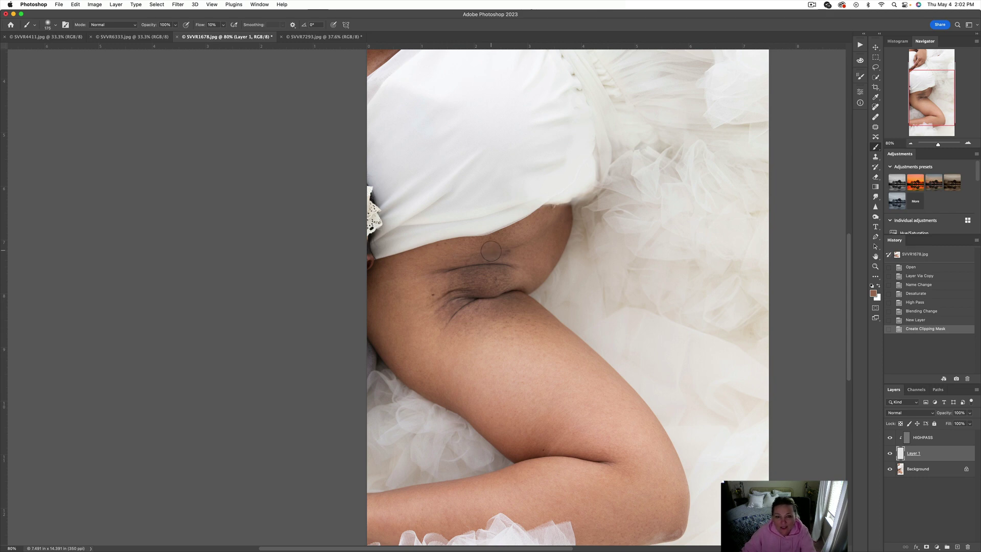
key("bracketright")
key("bracketright")
right_click(491, 251)
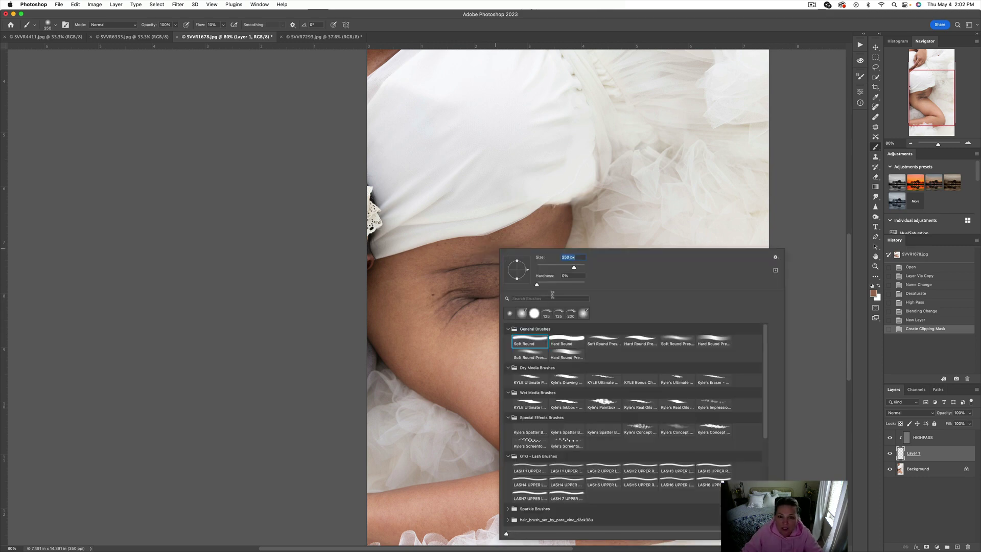
left_click(509, 239, "alt")
left_click(520, 251, "alt")
mouse_move(517, 252)
left_mouse_down()
mouse_move(486, 252)
mouse_move(494, 275)
left_mouse_up()
left_click(414, 282, "alt")
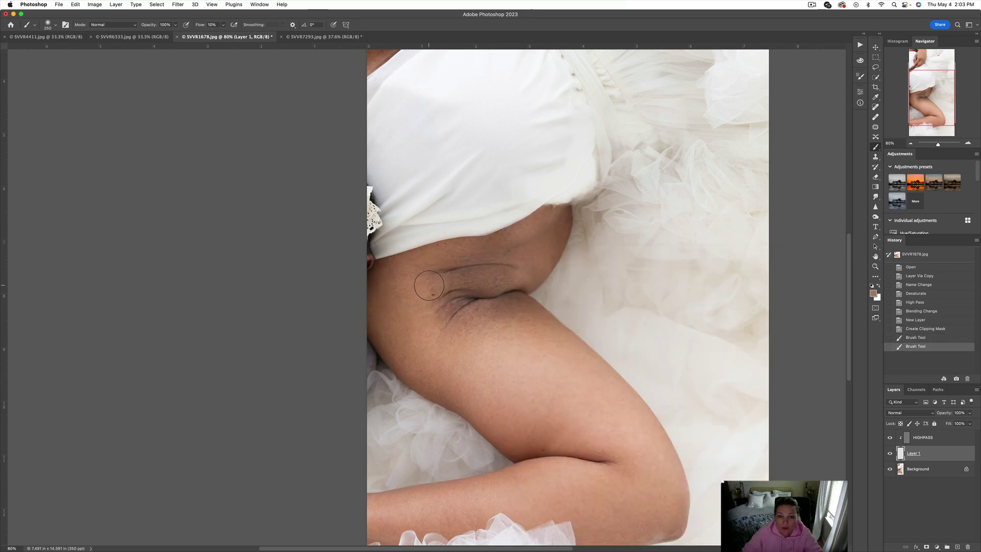
mouse_move(429, 285)
left_mouse_down()
mouse_move(502, 275)
mouse_move(524, 251)
mouse_move(459, 263)
mouse_move(515, 239)
left_mouse_up()
left_click(531, 248, "alt")
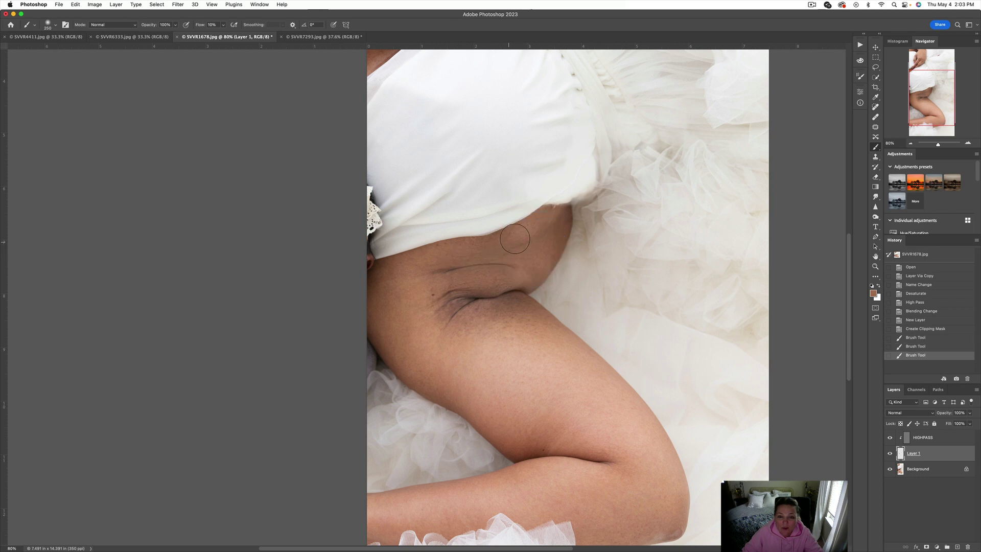
- Sample nearby thigh tones and paint over the dark skin around and below the hip crease
left_click(436, 307, "alt")
mouse_move(465, 294)
left_mouse_down()
mouse_move(453, 298)
mouse_move(530, 322)
mouse_move(464, 320)
mouse_move(460, 307)
mouse_move(449, 322)
mouse_move(455, 313)
left_mouse_up()
left_click(516, 332, "alt")
left_click(494, 344, "alt")
left_click(436, 319, "alt")
- Enlarge the brush to 500 pixels, blend the remaining discoloration around the hip crease with sampled thigh tones, and flatten the image
key("bracketright")
key("bracketright")
key("bracketright")
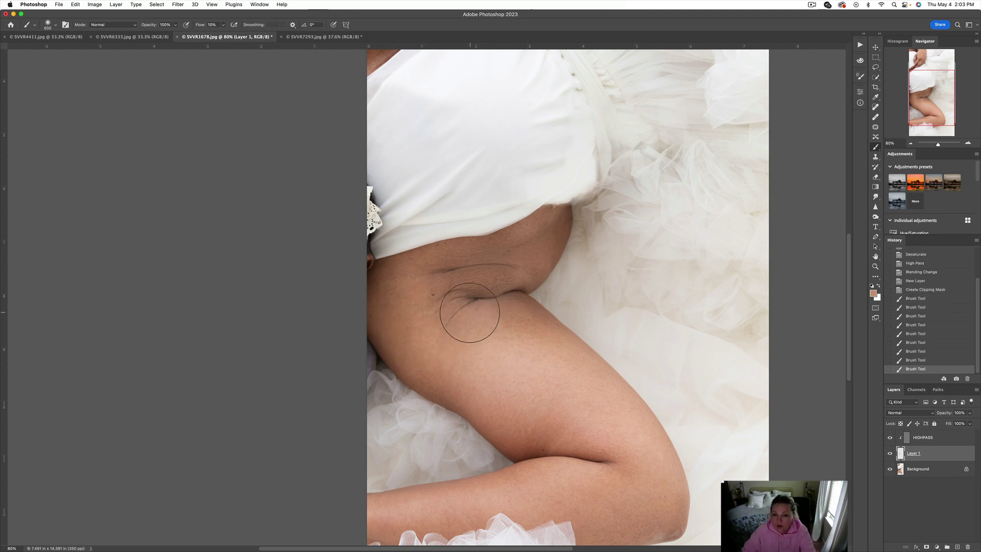
left_click(535, 336, "alt")
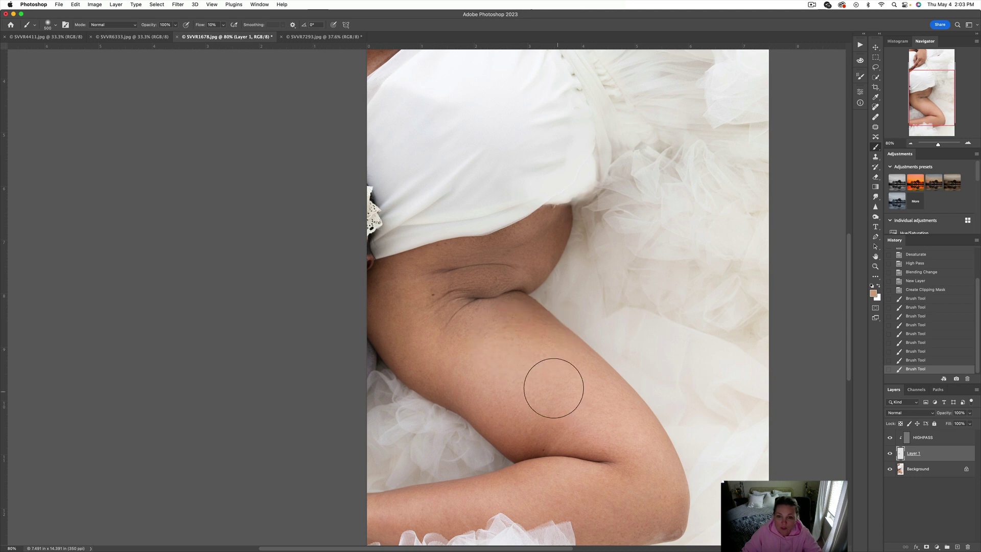
left_click_drag(475, 324, 501, 315)
left_click(421, 310, "alt")
mouse_move(429, 290)
left_mouse_down()
mouse_move(515, 244)
mouse_move(467, 297)
mouse_move(500, 333)
mouse_move(519, 332)
mouse_move(482, 265)
mouse_move(451, 272)
mouse_move(456, 329)
left_mouse_up()
left_click(540, 342, "alt")
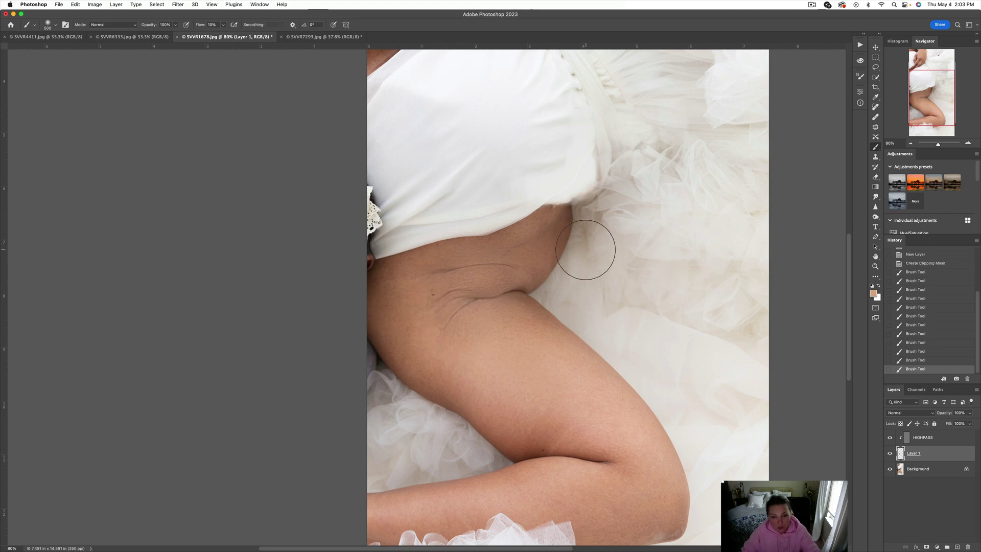
key("super+shift+e")
- Patch the short wrinkles between the two hip creases with clean skin and deselect the area
left_click(875, 127)
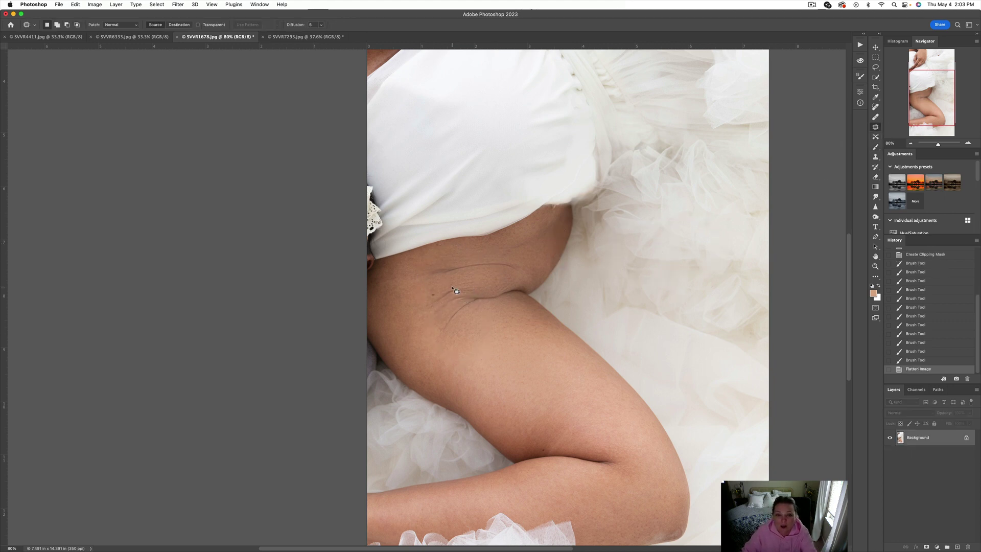
left_click_drag(435, 304, 472, 284)
left_click_drag(425, 299, 468, 293)
left_click_drag(468, 292, 479, 290)
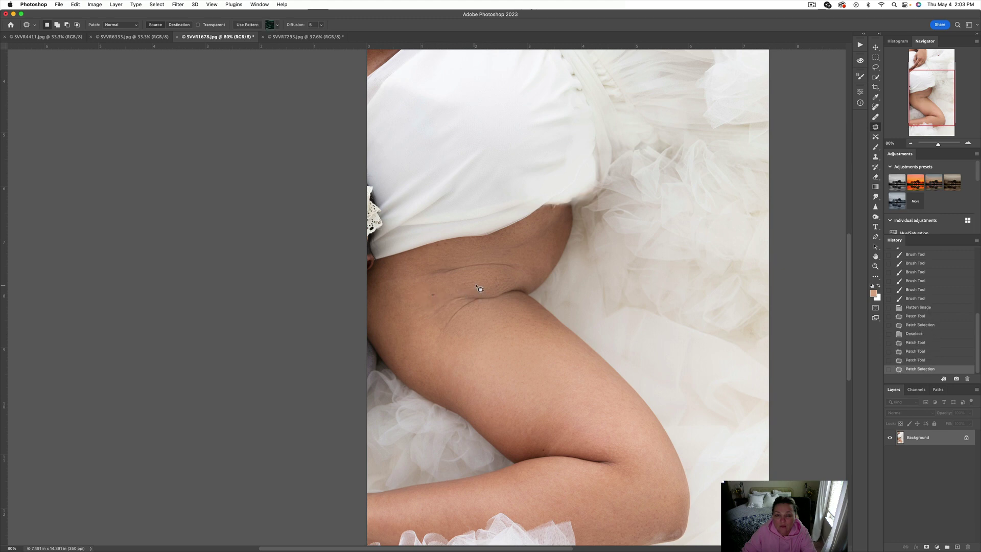
left_click(535, 244)
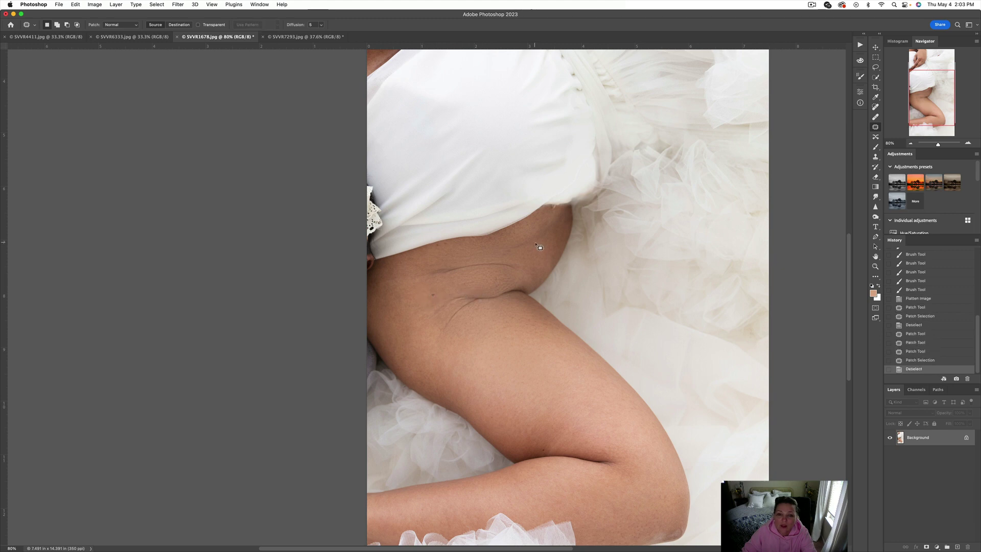
- Patch the small marks on the outer hip just below the dress hem with clean skin
left_click_drag(555, 211, 555, 204)
left_click_drag(553, 207, 553, 206)
left_click(557, 204)
left_click_drag(553, 207, 557, 214)
left_click(556, 217)
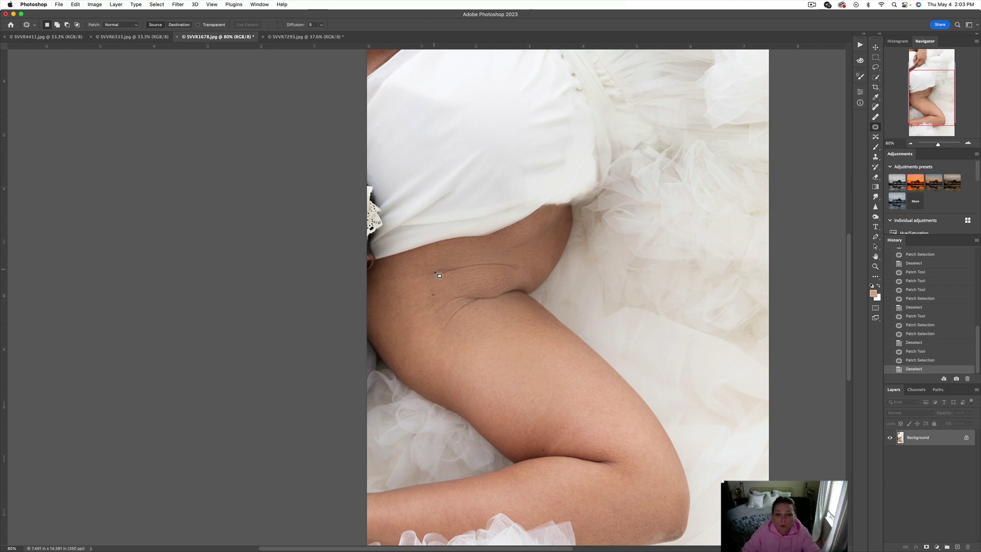
- Patch the long upper crease line across the hip section by section with clean skin and deselect the area
mouse_move(446, 264)
left_mouse_down()
mouse_move(432, 272)
mouse_move(449, 263)
left_mouse_up()
left_click_drag(455, 270, 465, 258)
mouse_move(466, 263)
left_mouse_down()
mouse_move(508, 260)
mouse_move(490, 263)
mouse_move(521, 270)
mouse_move(508, 256)
left_mouse_up()
left_click(508, 261)
key("super+d")
left_click_drag(508, 256, 513, 260)
left_click(568, 310)
- Open Liquify and push the hip crease and the outer hip contour inward, using brush sizes from 300 to 400
key("super+shift+x")
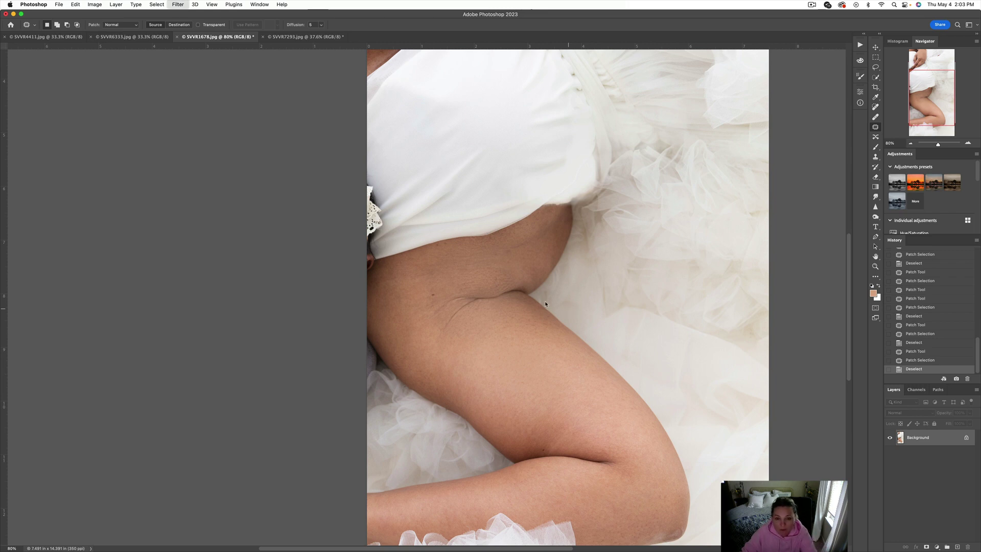
key("shift+super+x")
scroll(515, 315, "up", 3)
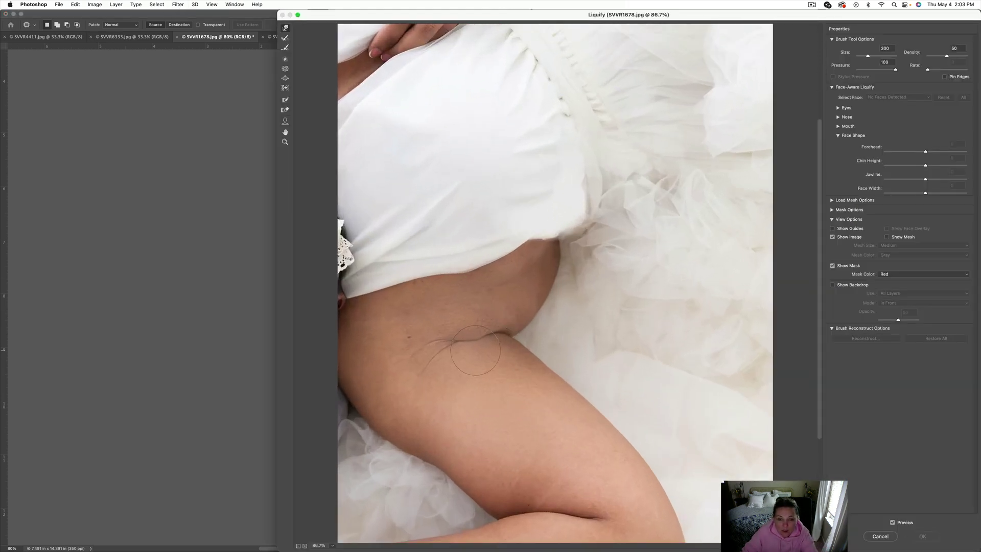
left_click_drag(473, 347, 445, 335)
key("bracketright")
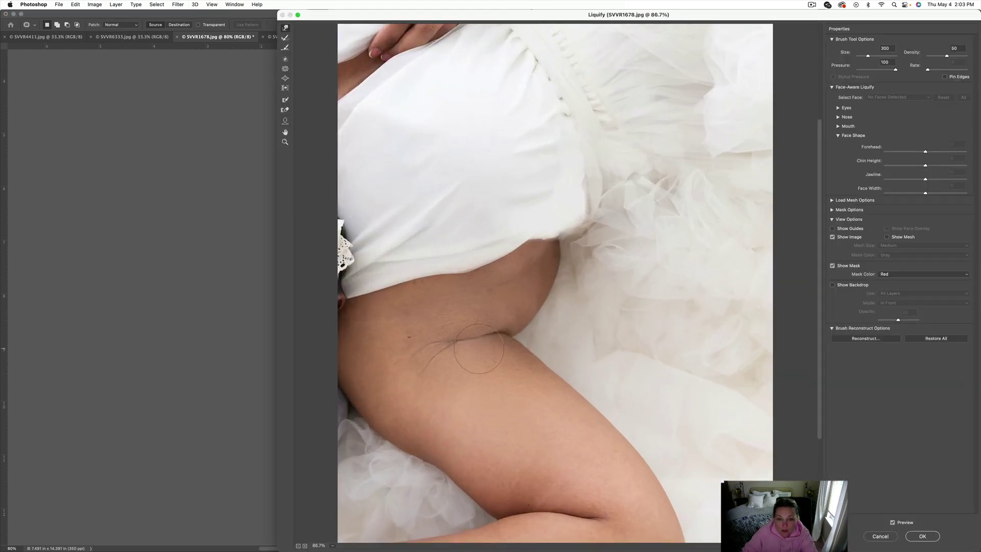
key("bracketright")
key("bracketright")
key("bracketright")
key("bracketright")
scroll(510, 311, "down", 3)
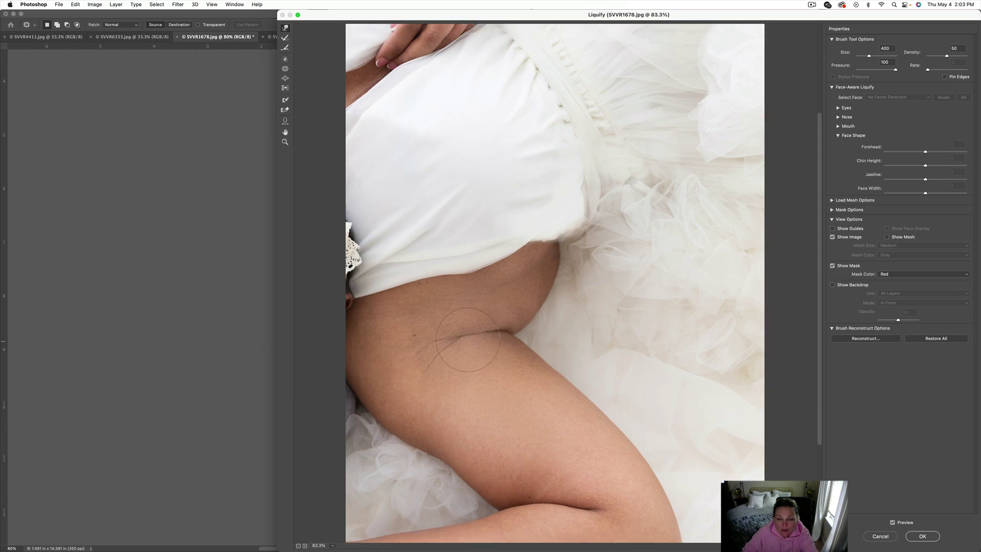
mouse_move(569, 292)
left_mouse_down()
mouse_move(561, 288)
mouse_move(548, 317)
mouse_move(526, 325)
left_mouse_up()
key("bracketleft")
mouse_move(569, 302)
left_mouse_down()
mouse_move(561, 298)
mouse_move(571, 281)
left_mouse_up()
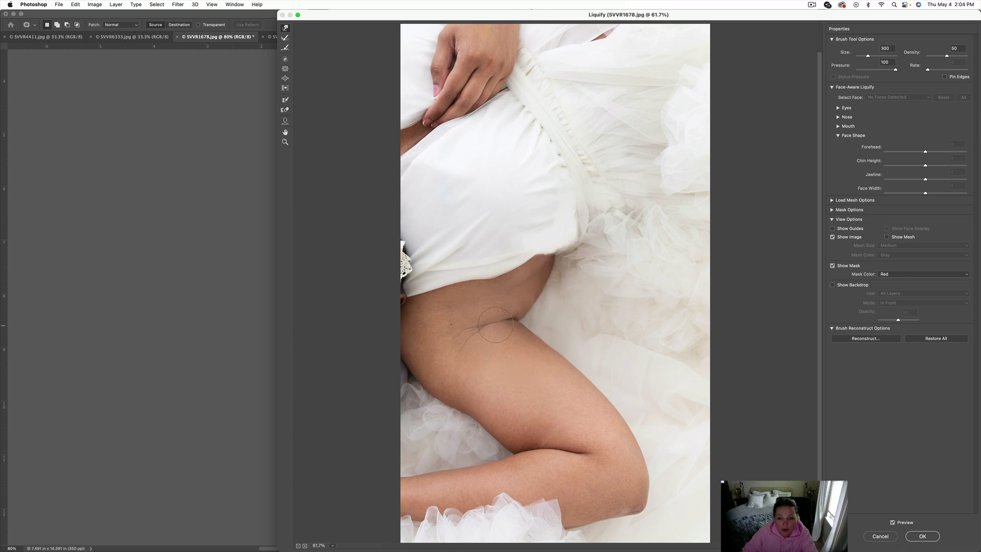
- Enlarge the Liquify brush to 1400 and apply the reshaping to the photo
scroll(496, 326, "down", 2)
key("bracketright")
key("bracketright")
key("bracketright")
key("bracketright")
key("bracketright")
key("bracketright")
key("bracketright")
key("bracketright")
key("bracketright")
key("bracketright")
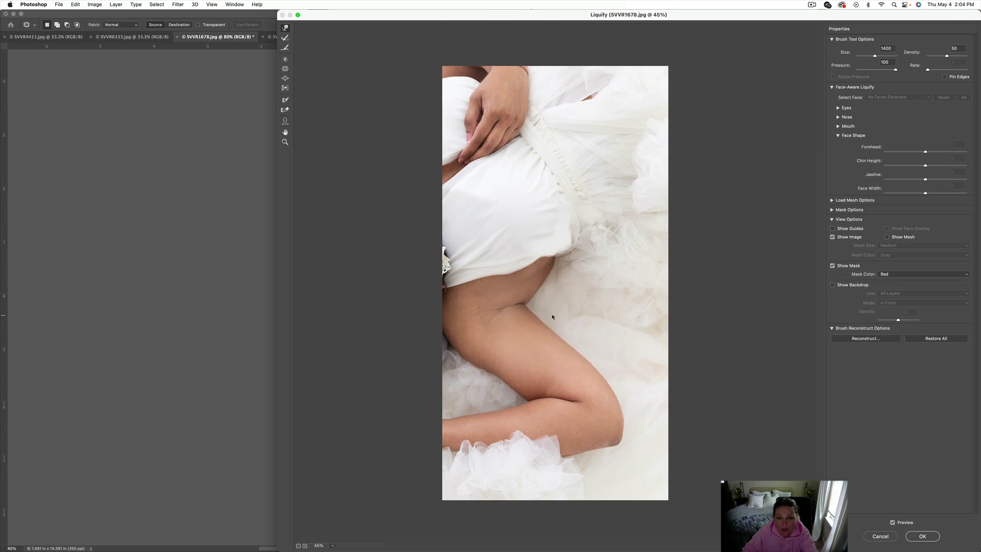
key("Return")
- Try lightening the upper thigh with the Dodge tool at 20% exposure on Midtones, and undo the stroke
left_click(875, 218)
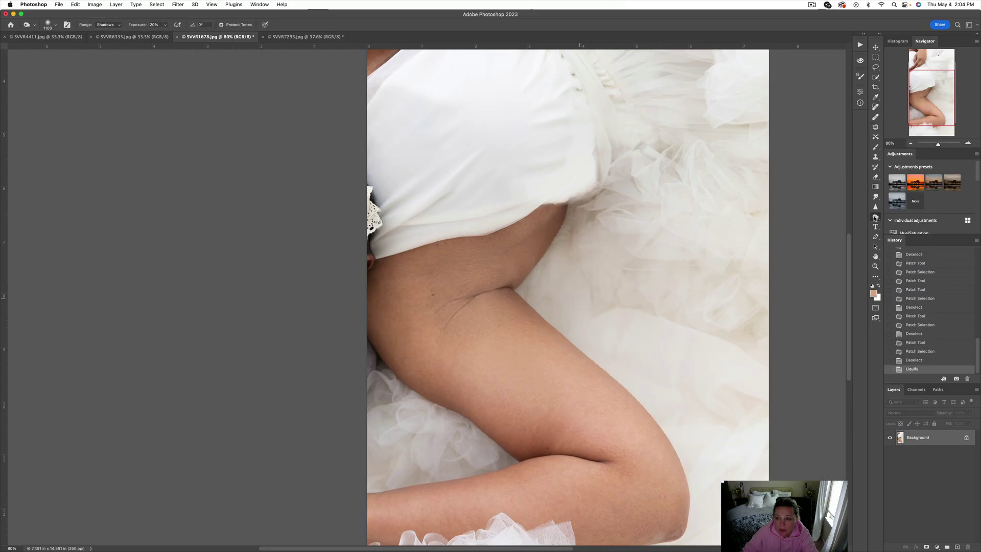
left_click_drag(576, 409, 470, 316)
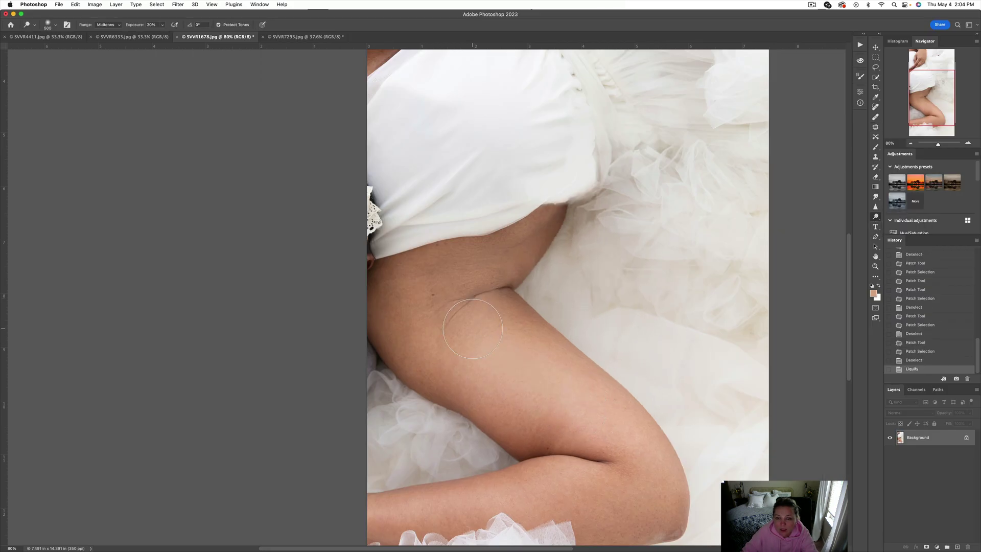
key("super+z")
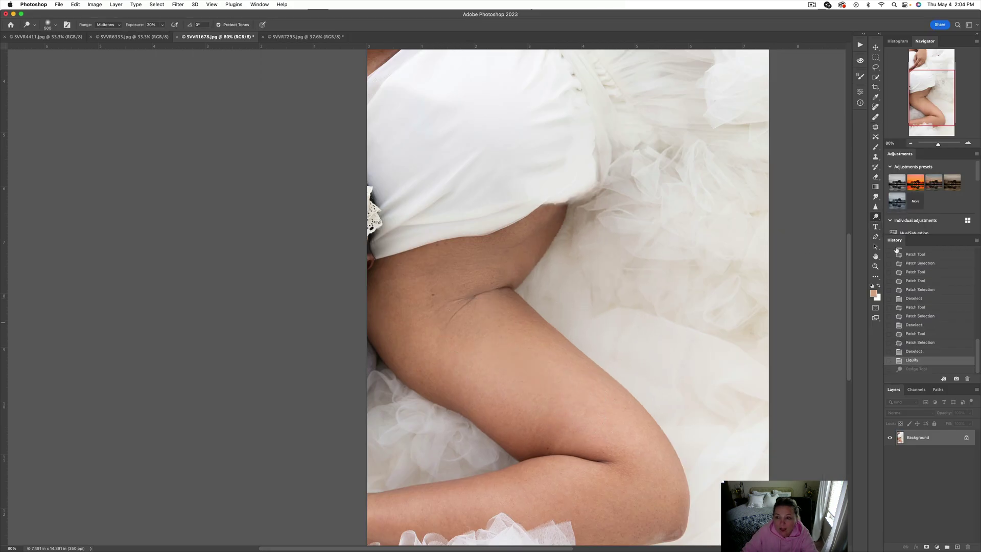
- Create a desaturated HIGHPASS copy with a High Pass radius of 31.7 pixels, clipped to a new blank layer over the background
left_click(874, 47)
key("shift+super+u")
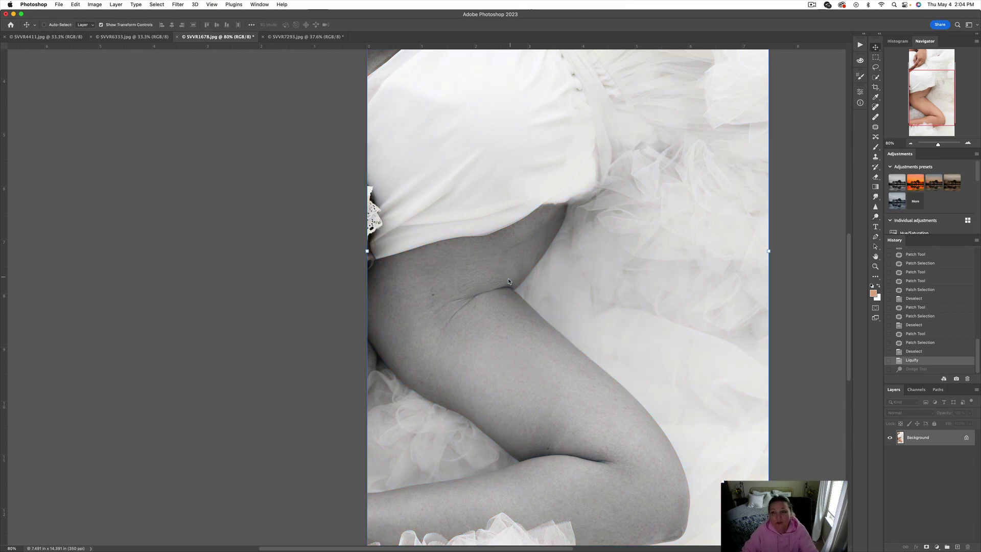
left_click_drag(228, 278, 245, 278)
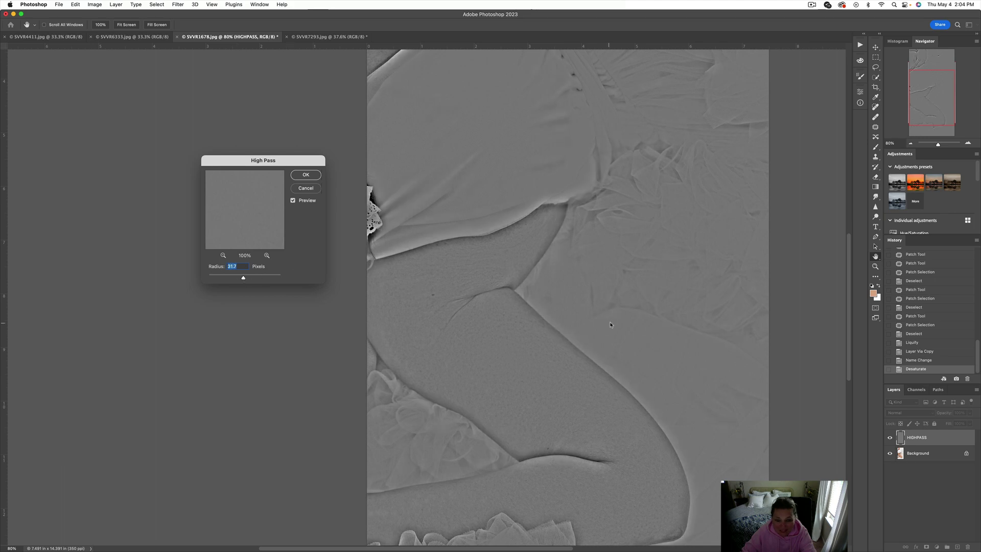
key("Return")
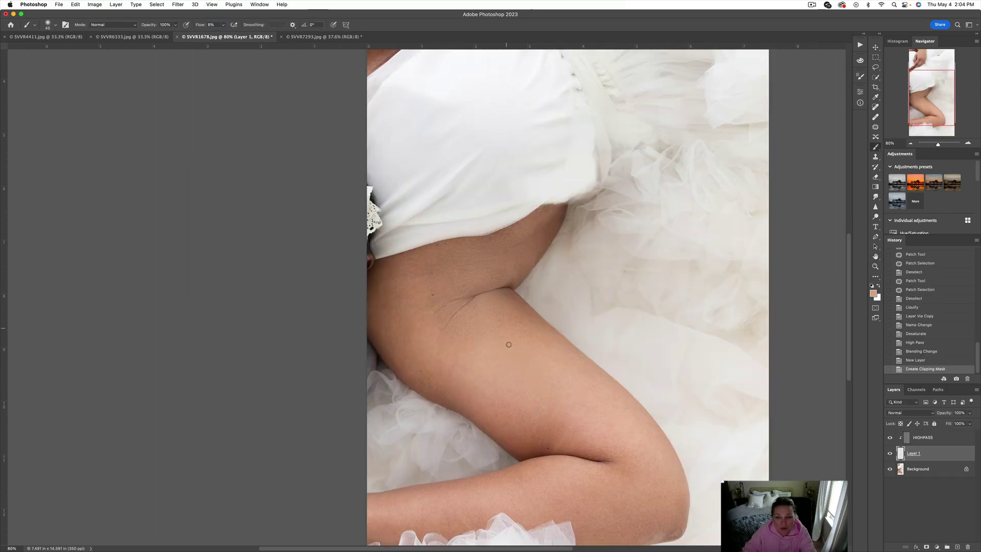
- Enlarge the soft brush, sample the mid-thigh skin tone, and paint it along the thigh on Layer 1
key("bracketright")
key("bracketright")
key("bracketright")
key("bracketright")
left_click(549, 385, "alt")
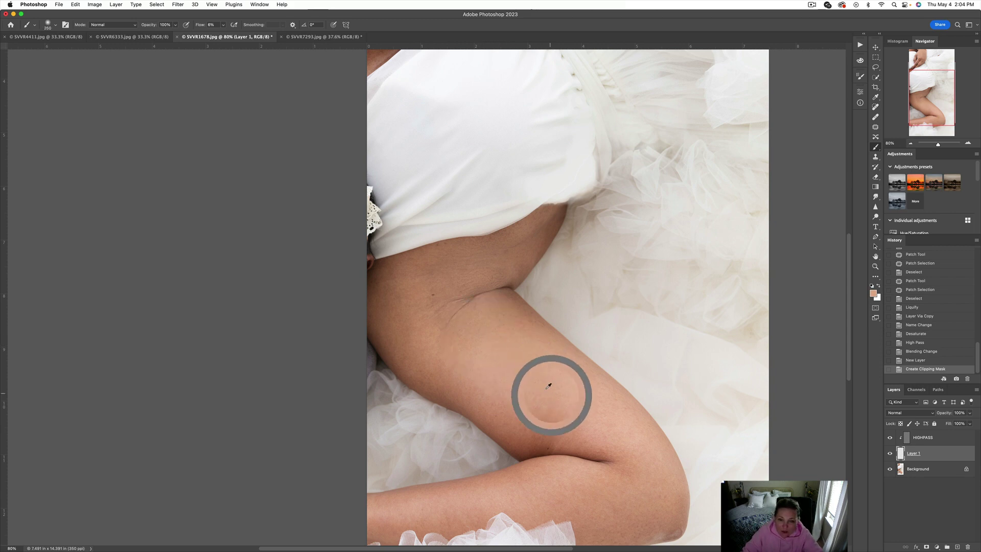
mouse_move(490, 333)
left_mouse_down()
mouse_move(559, 401)
mouse_move(521, 376)
mouse_move(578, 417)
left_mouse_up()
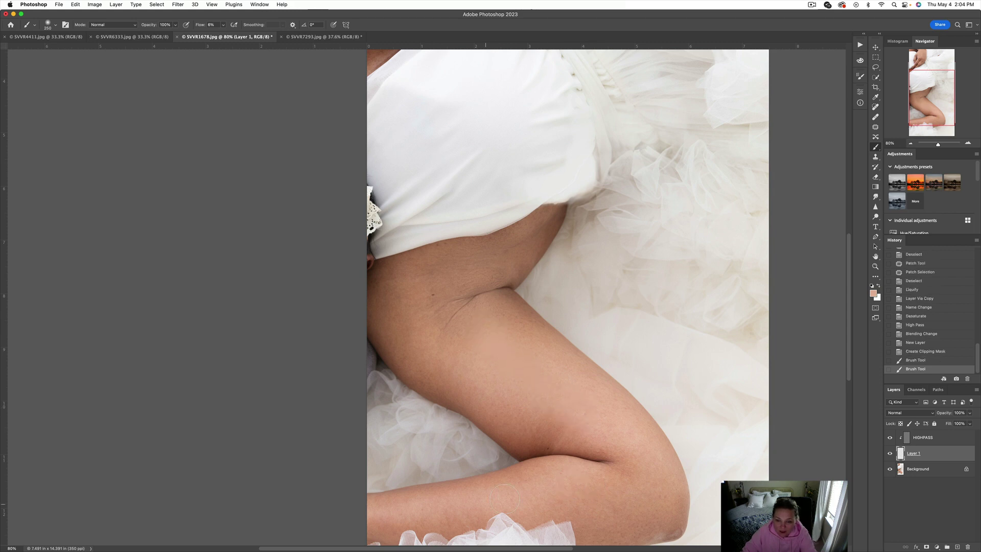
- Even out the lower leg with sampled skin tones, using a 400-pixel brush and raising the flow to 11%
left_click_drag(505, 499, 564, 473)
key("bracketright")
key("bracketright")
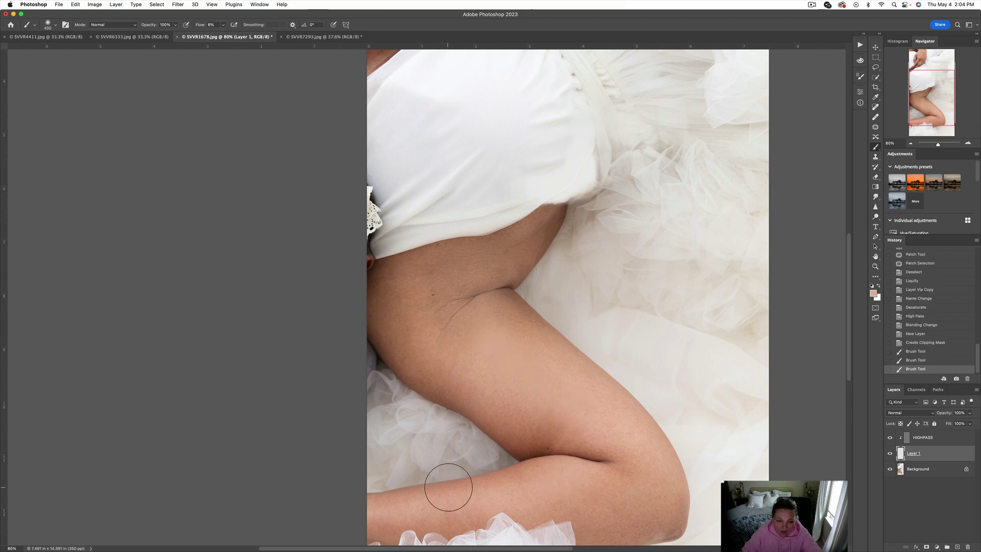
left_click(396, 506, "alt")
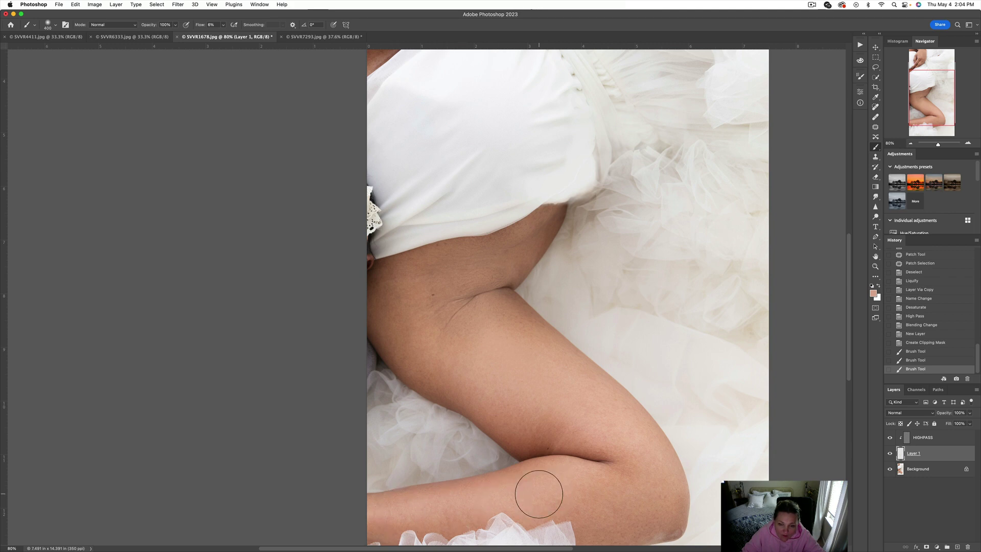
left_click_drag(539, 494, 471, 472)
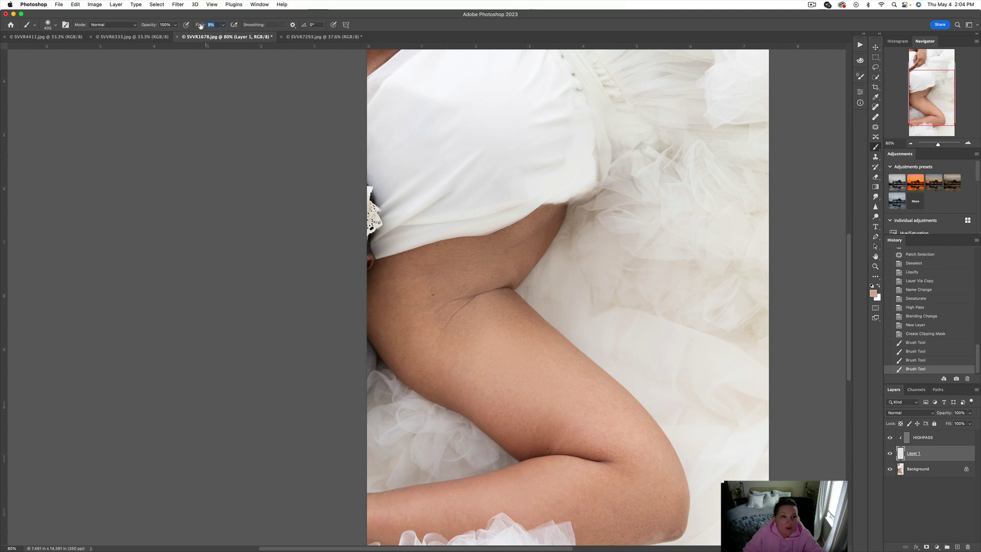
mouse_move(440, 504)
left_mouse_down()
mouse_move(550, 488)
mouse_move(494, 477)
left_mouse_up()
- Sample skin near the hip crease and paint over the uneven tones below it and along the outer thigh
mouse_move(475, 345)
left_mouse_down()
mouse_move(483, 335)
mouse_move(452, 320)
left_mouse_up()
left_click(495, 304, "alt")
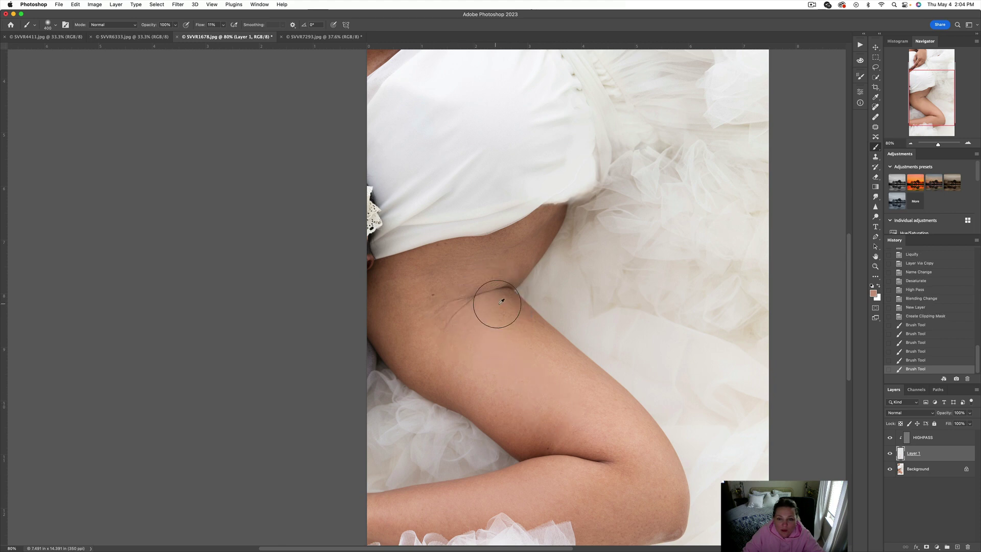
left_click_drag(567, 365, 609, 399)
left_click(515, 422, "alt")
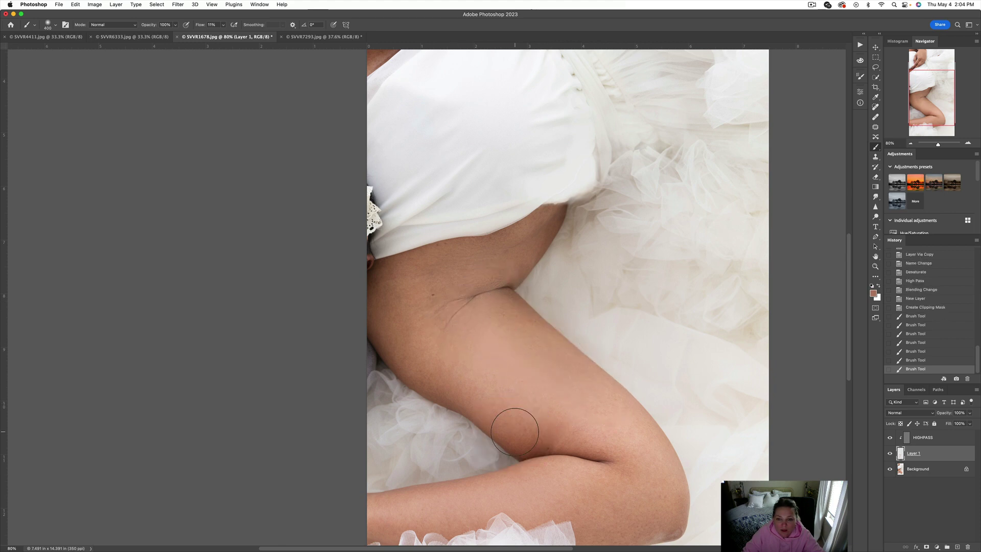
- Blend the skin above and beside the hip crease with sampled tones, and flatten the image
left_click_drag(507, 240, 527, 238)
mouse_move(446, 276)
left_mouse_down()
mouse_move(480, 263)
mouse_move(439, 268)
mouse_move(437, 287)
left_mouse_up()
left_click(446, 289, "alt")
left_click(467, 329, "alt")
left_click_drag(468, 330, 449, 313)
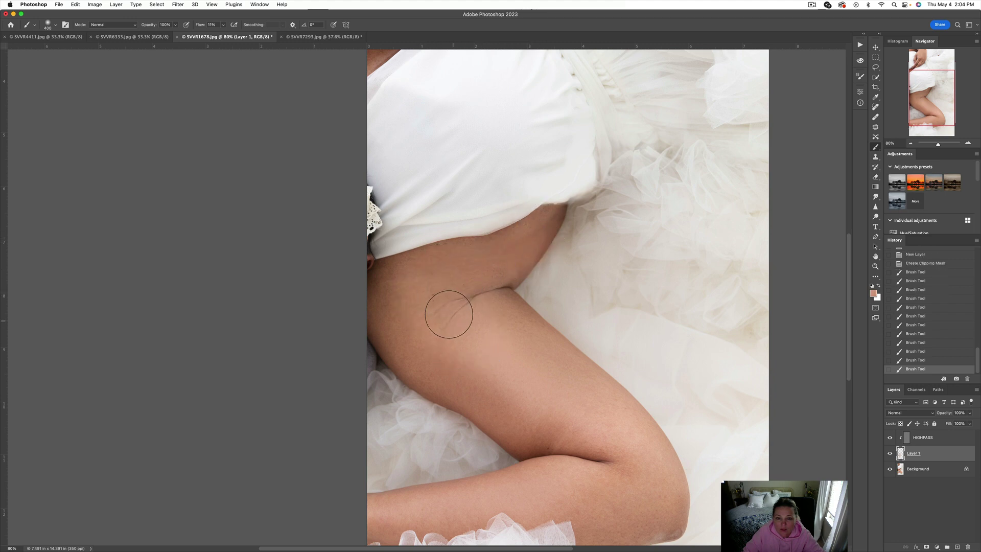
left_click(551, 489, "alt")
key("super+shift+e")
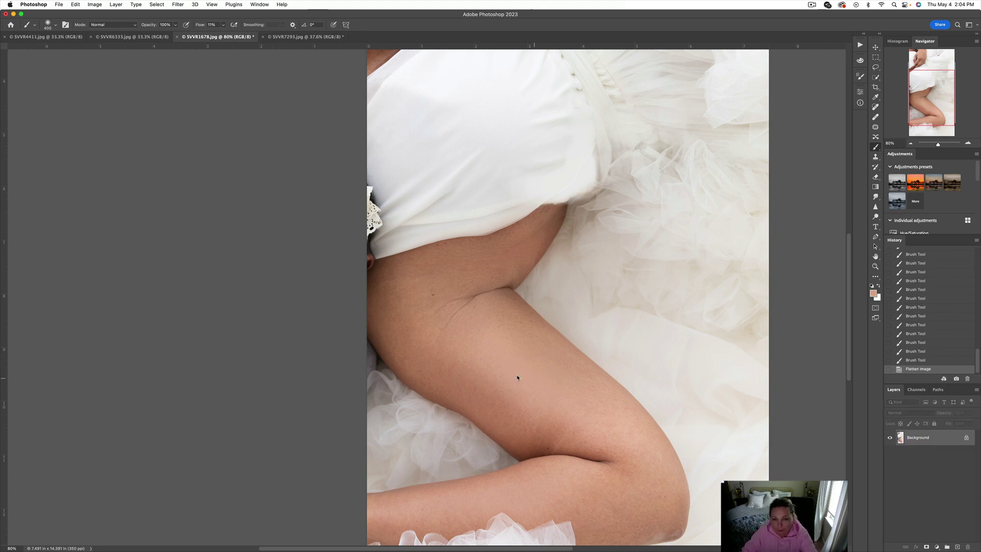
- Add the Natural Baby Skin Smoother group with its inverted mask and enlarge the brush for masking in the effect
key("Return")
key("]")
left_click(516, 251)
key("]")
key("]")
key("]")
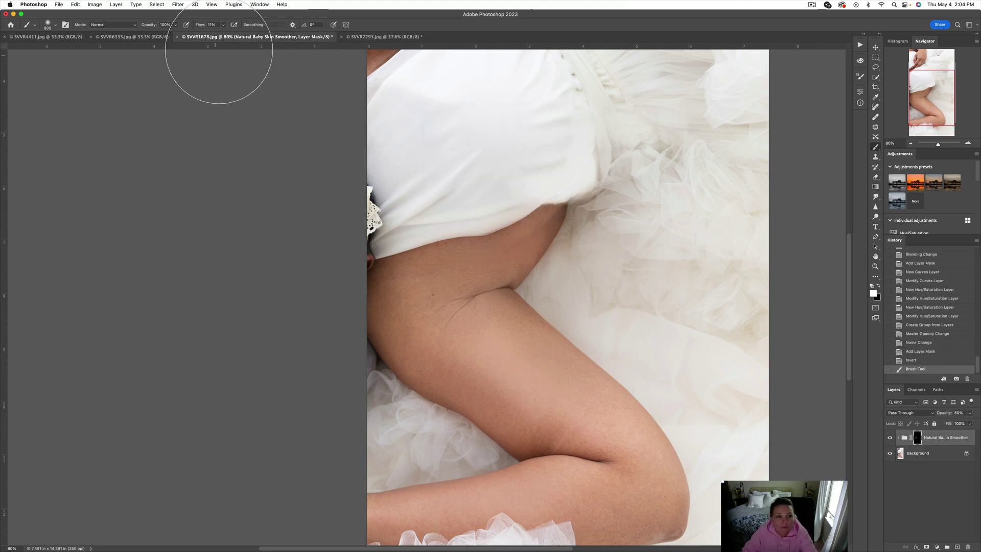
- Set the brush flow to 100%, reveal the skin smoother over the legs, hip and hands, and flatten the image
left_click_drag(203, 25, 479, 137)
key("]")
mouse_move(471, 300)
left_mouse_down()
mouse_move(569, 410)
mouse_move(580, 469)
left_mouse_up()
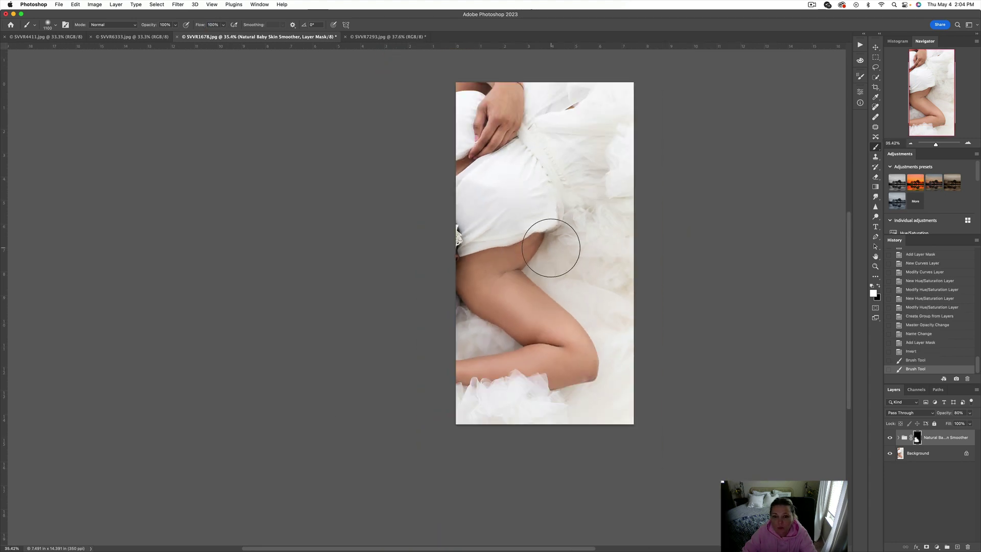
left_click_drag(557, 251, 497, 354)
mouse_move(489, 136)
left_mouse_down()
mouse_move(503, 110)
mouse_move(475, 110)
left_mouse_up()
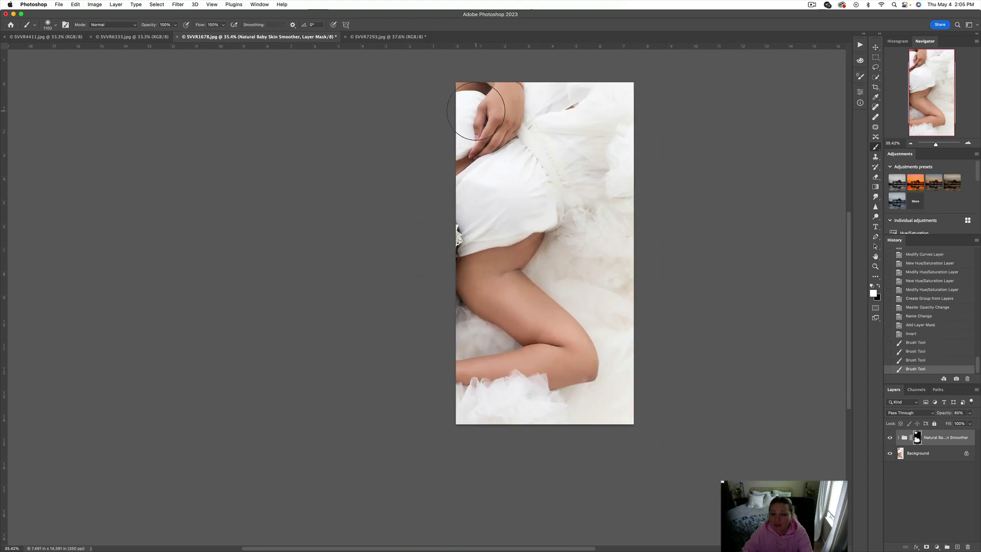
key("super+shift+f")
- Try lightening the knee and hip with the Dodge tool, and revert to the flattened state in the history
left_click(875, 217)
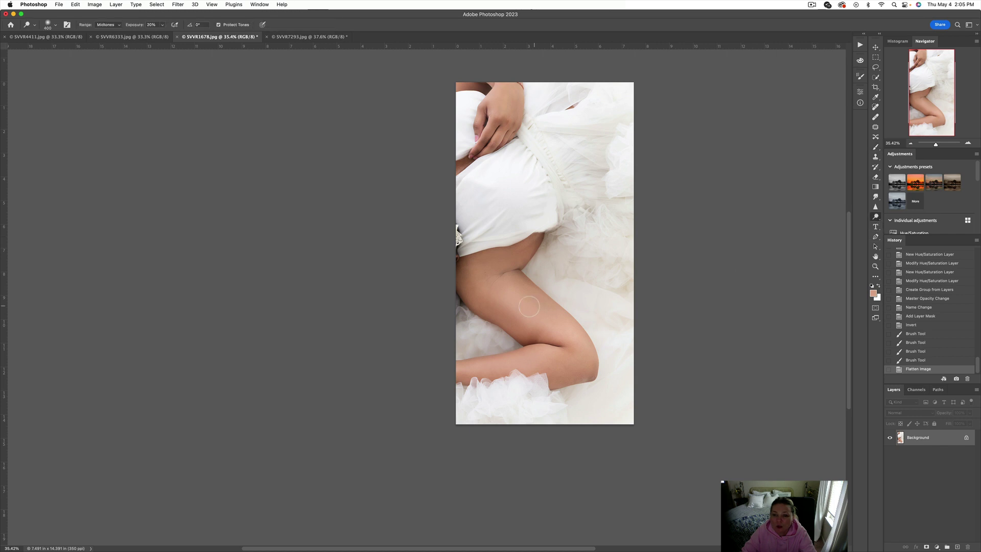
left_click_drag(561, 340, 566, 347)
key("]")
key("]")
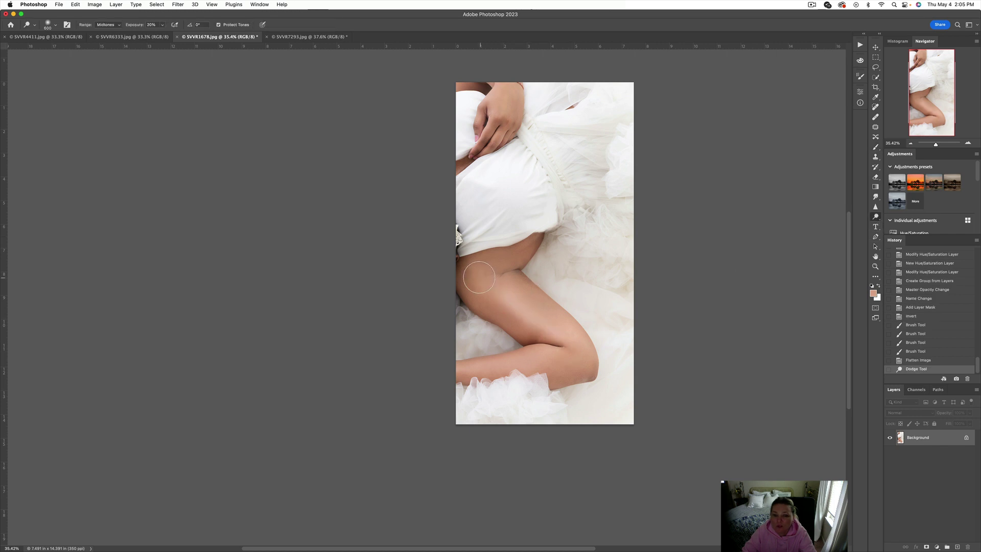
mouse_move(474, 265)
left_mouse_down()
mouse_move(496, 297)
mouse_move(484, 263)
left_mouse_up()
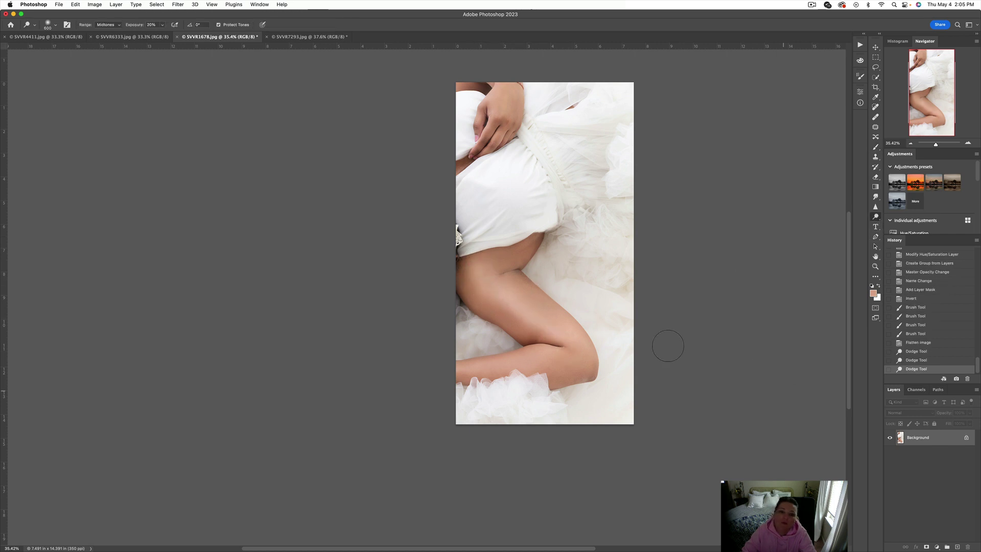
left_click(919, 344)
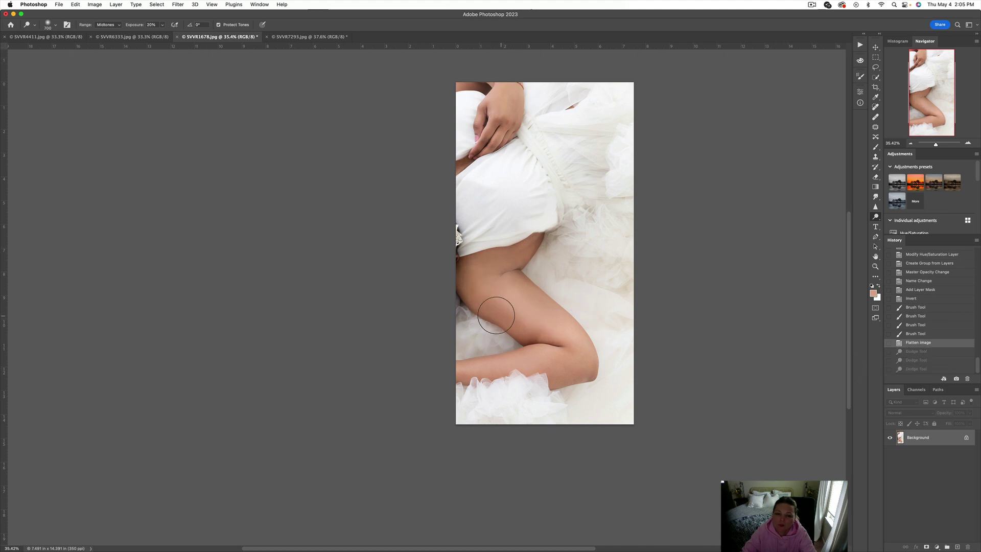
- Enlarge the Dodge brush and lighten the midtones along the upper thigh, ending with a brush size of 800
key("]")
left_click_drag(490, 284, 512, 312)
key("]")
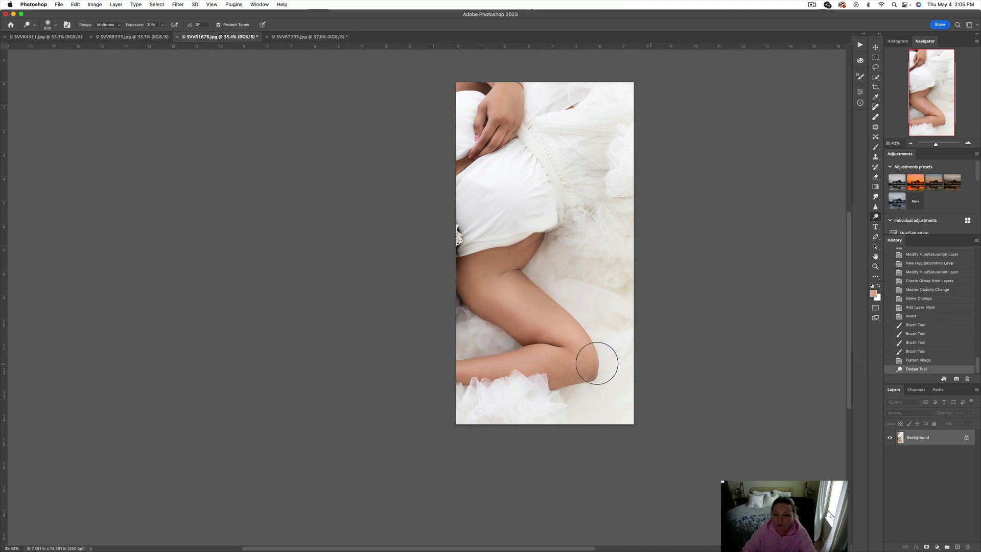
- Compare the original SVVR1678.jpg state with Snapshot 1 around the hip crease, and return to Snapshot 1
scroll(583, 361, "down", 3)
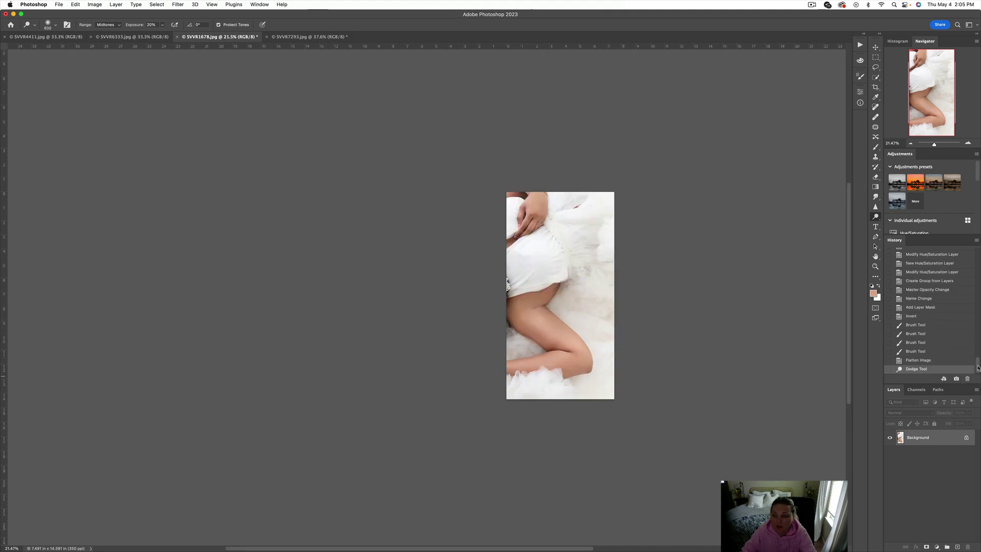
left_click_drag(978, 367, 958, 254)
left_click(953, 254)
left_click(950, 268)
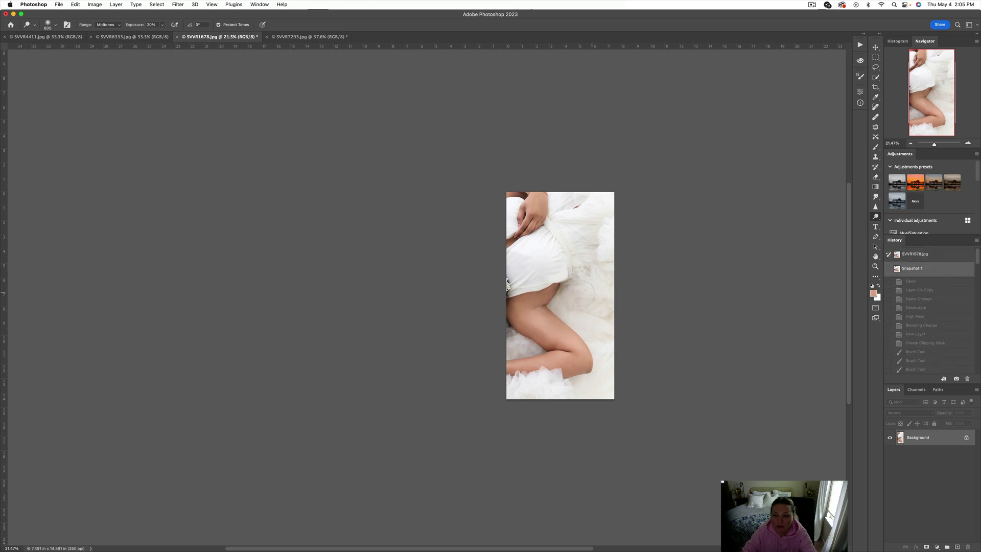
scroll(544, 307, "up", 5)
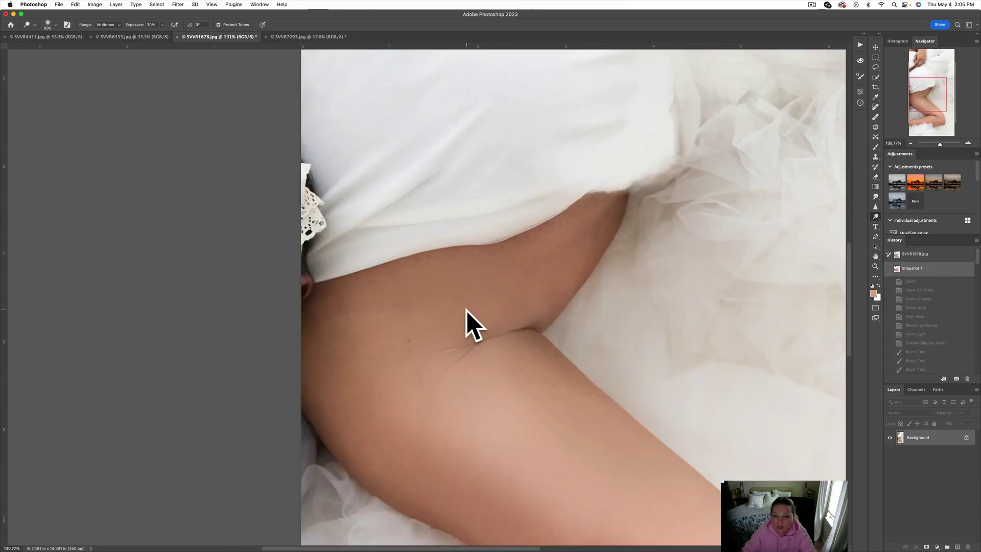
left_click(926, 255)
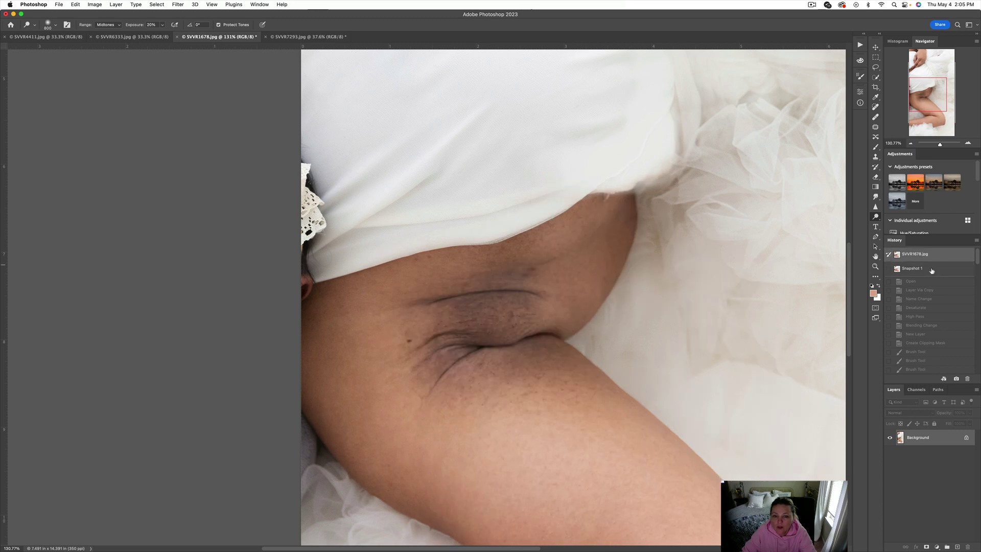
left_click(932, 269)
scroll(498, 296, "down", 3)
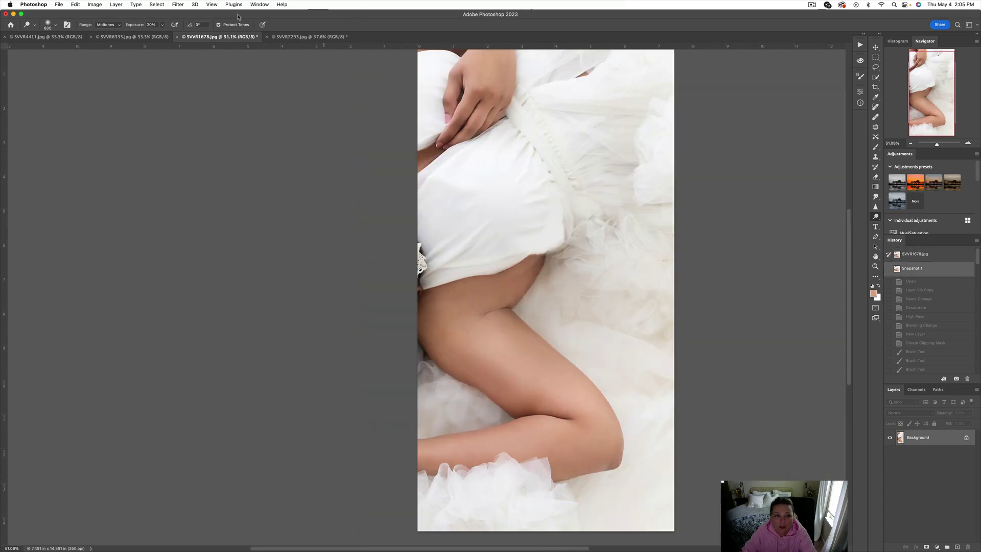
- Switch to SVVR6333.jpg and build a desaturated High Pass layer named HIGHPASS, clipped to a new empty Layer 1
left_click(140, 37)
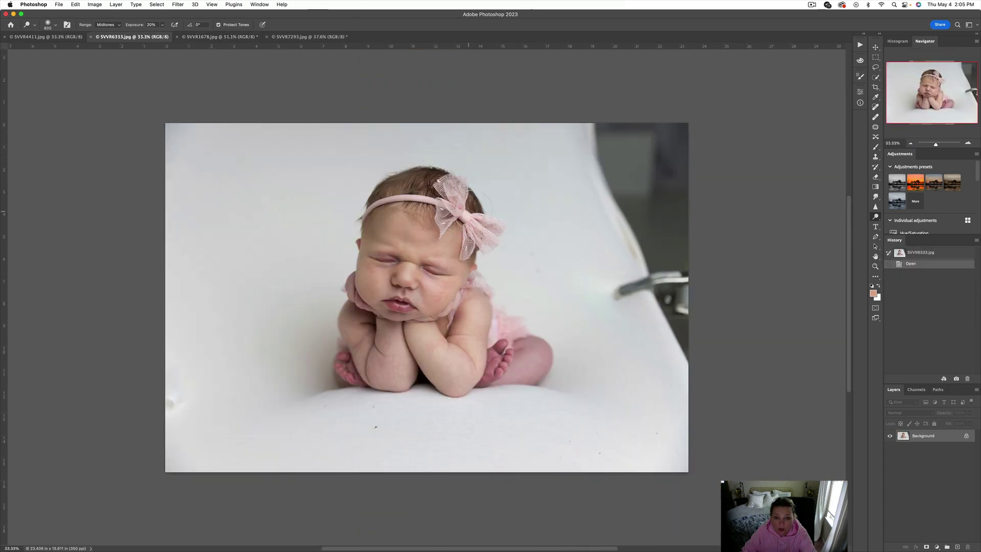
left_click(875, 47)
scroll(369, 272, "up", 3)
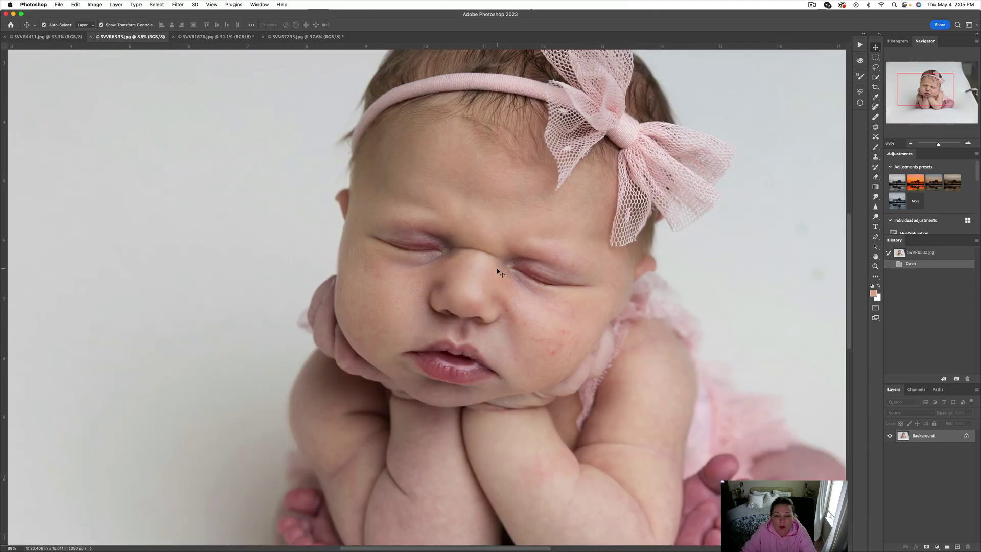
scroll(500, 272, "down", 2)
scroll(434, 253, "up", 2)
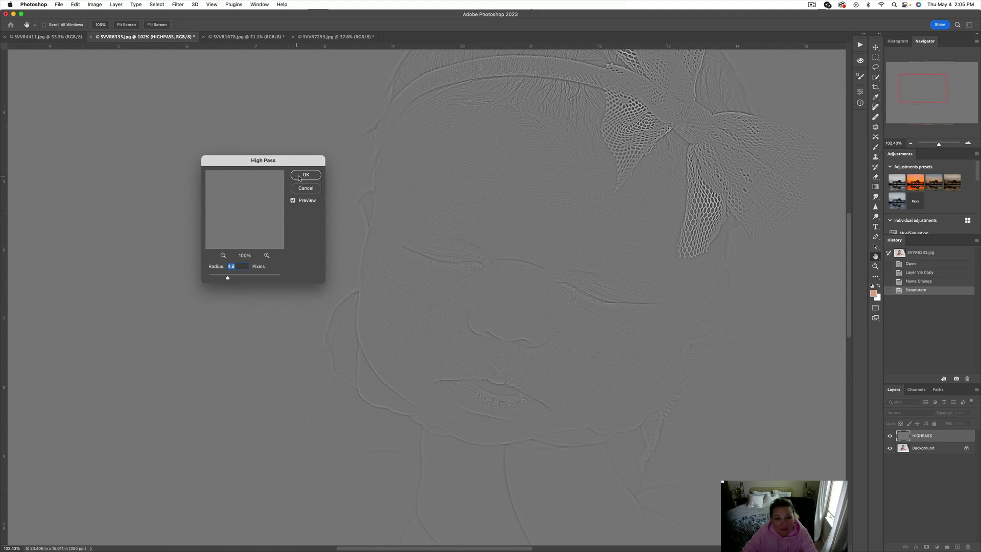
left_click(303, 175)
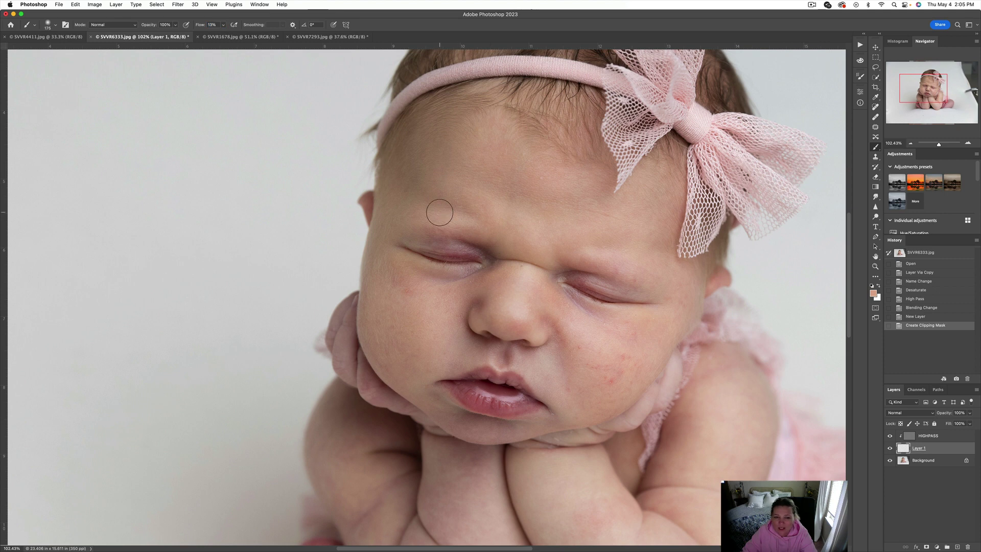
- Sample nearby skin tones and paint on Layer 1 over the purple and red discoloration on both eyelids
left_click(467, 235, "alt")
mouse_move(462, 247)
left_mouse_down()
mouse_move(492, 256)
mouse_move(432, 242)
mouse_move(483, 251)
left_mouse_up()
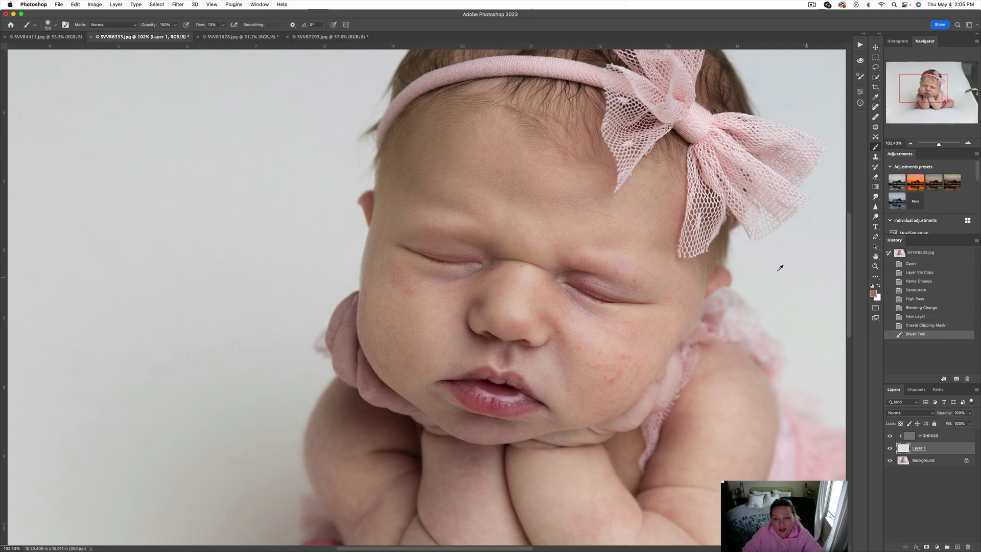
left_click(615, 290, "alt")
mouse_move(591, 285)
left_mouse_down()
mouse_move(601, 285)
mouse_move(603, 316)
left_mouse_up()
left_click(586, 310, "alt")
left_click(573, 313, "alt")
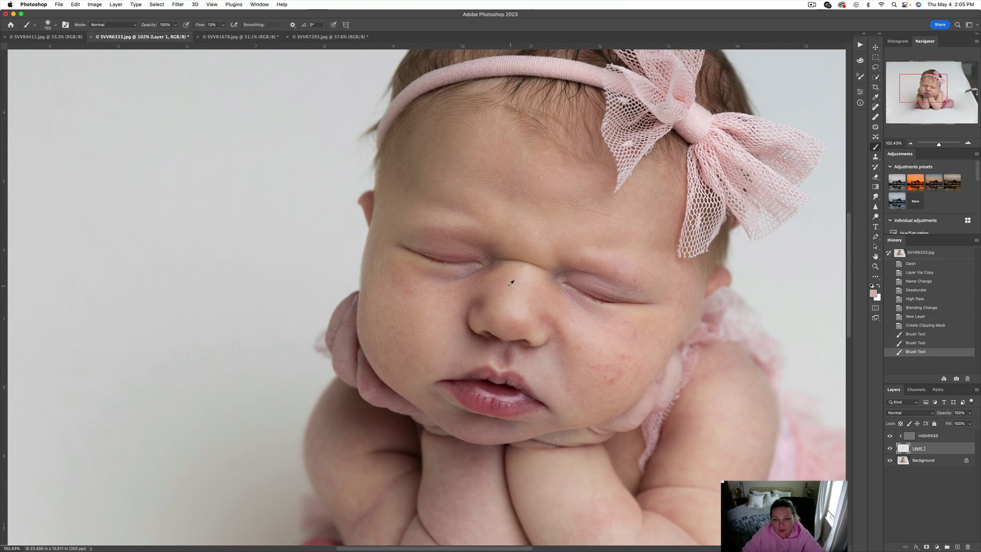
- Even out the skin under the eyes, beside the nose and above the upper lip with sampled skin tones
mouse_move(479, 276)
left_mouse_down()
mouse_move(449, 279)
mouse_move(485, 267)
mouse_move(440, 275)
mouse_move(447, 293)
mouse_move(409, 273)
mouse_move(416, 297)
mouse_move(403, 282)
mouse_move(444, 300)
left_mouse_up()
left_click(449, 284, "alt")
left_click(559, 315, "alt")
mouse_move(552, 314)
left_mouse_down()
mouse_move(562, 341)
mouse_move(559, 330)
mouse_move(582, 342)
mouse_move(560, 329)
left_mouse_up()
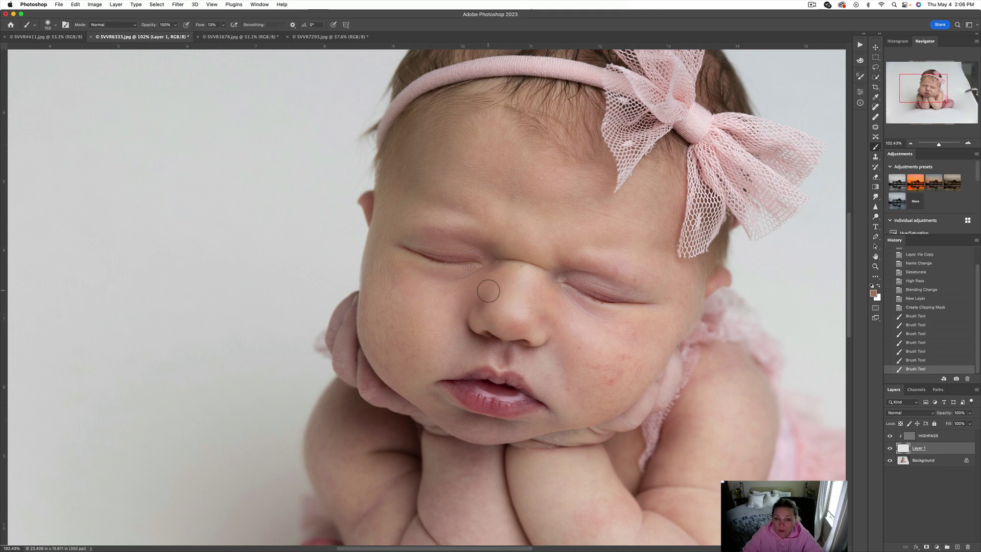
left_click_drag(470, 327, 469, 331)
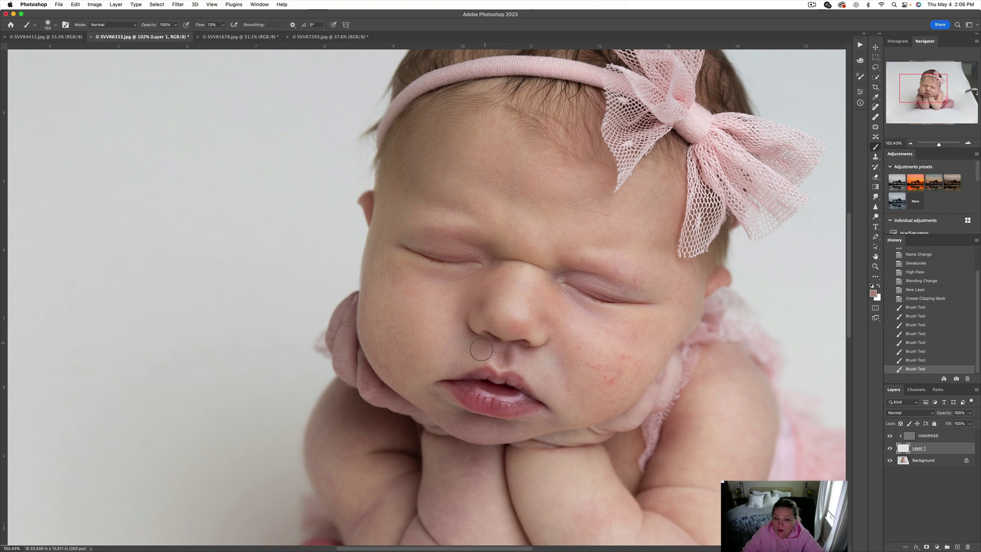
left_click(481, 350)
left_click(521, 366, "alt")
mouse_move(506, 362)
left_mouse_down()
mouse_move(521, 344)
mouse_move(539, 359)
left_mouse_up()
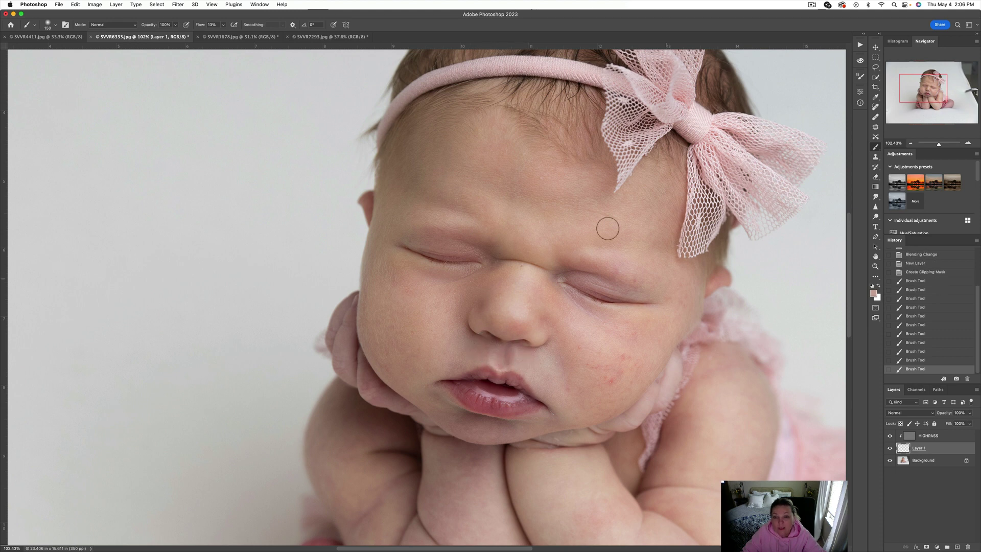
- Sample the brow skin and paint over the remaining discoloration around both eyelids and the lower face
left_click(501, 236, "alt")
mouse_move(420, 242)
left_mouse_down()
mouse_move(461, 256)
mouse_move(469, 242)
mouse_move(428, 232)
left_mouse_up()
mouse_move(565, 273)
left_mouse_down()
mouse_move(629, 295)
mouse_move(575, 260)
mouse_move(568, 286)
mouse_move(628, 308)
mouse_move(570, 306)
left_mouse_up()
scroll(539, 304, "down", 5)
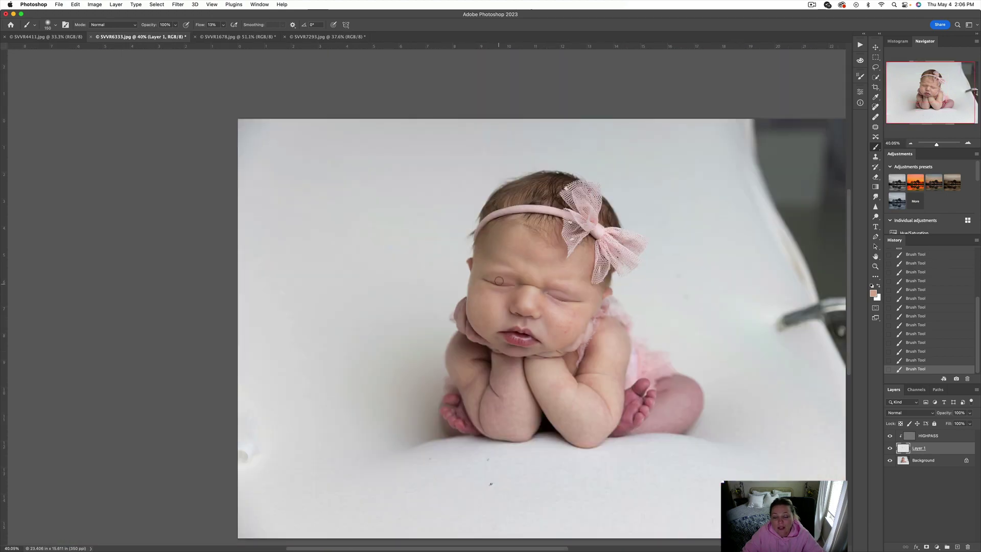
scroll(524, 315, "up", 2)
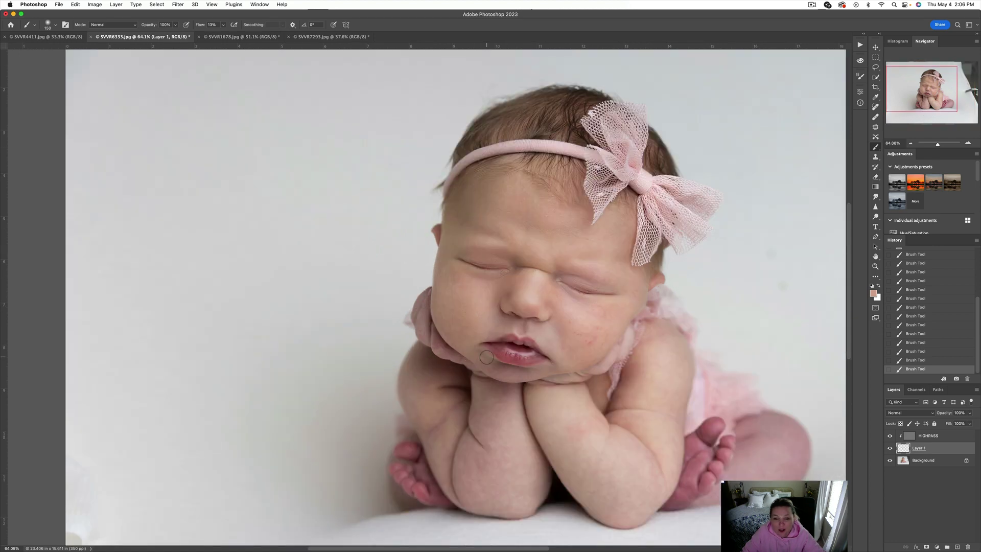
scroll(495, 352, "up", 2)
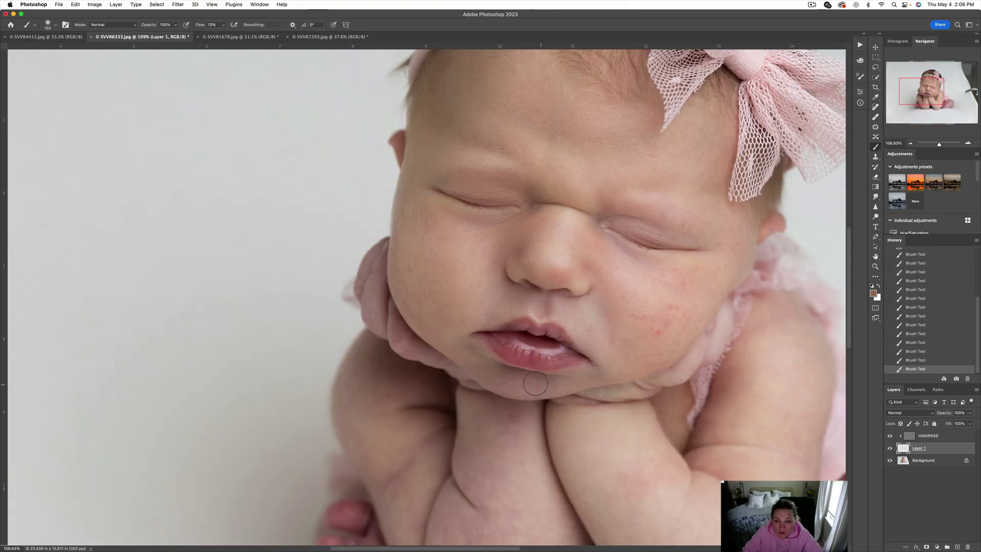
left_click(630, 348, "alt")
- Toggle Layer 1's visibility to compare the face before and after, and flatten the image
left_click(891, 447)
left_click(891, 448)
left_click(891, 448)
left_click(890, 448)
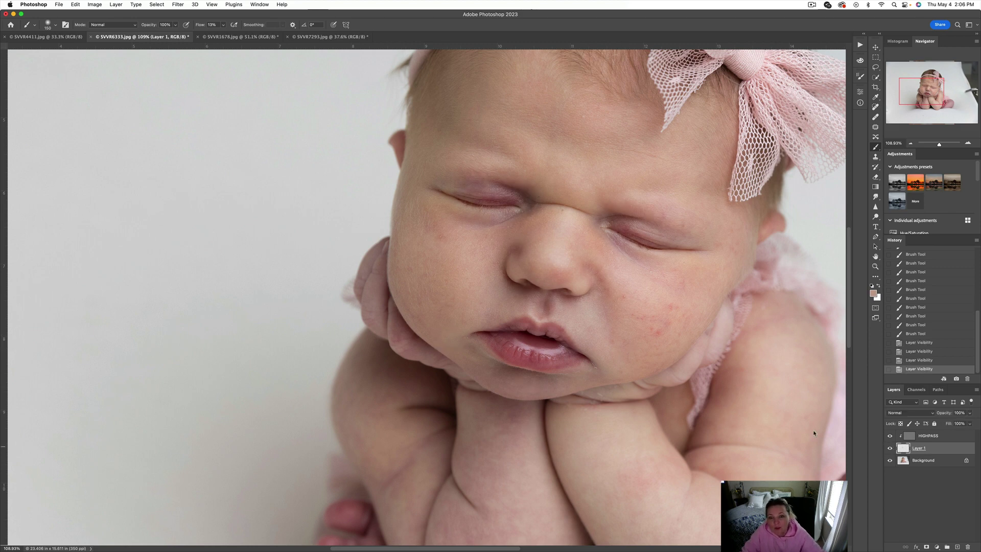
scroll(594, 332, "down", 3)
key("super+shift+e")
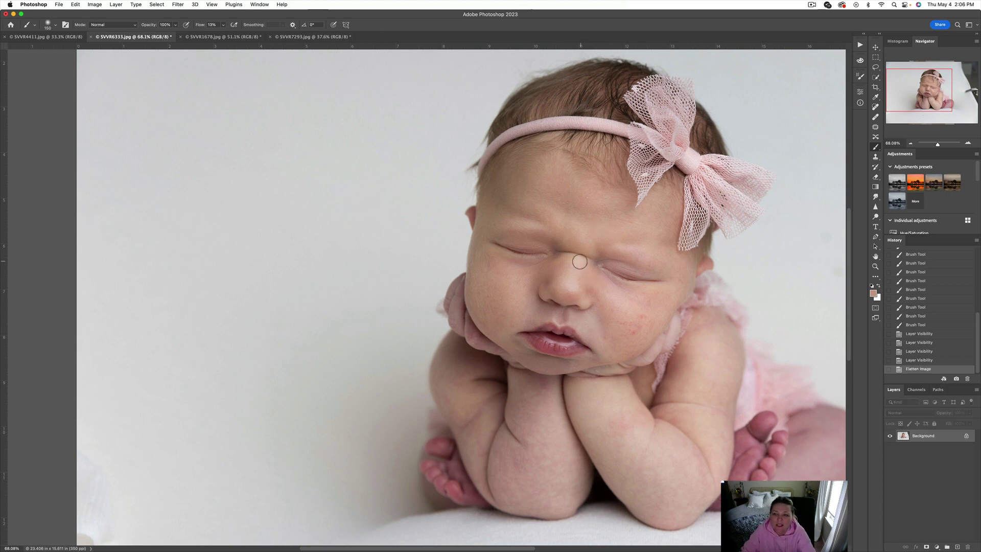
- Take a history snapshot of the flattened image and make Snapshot 1 the active state
scroll(592, 260, "up", 3)
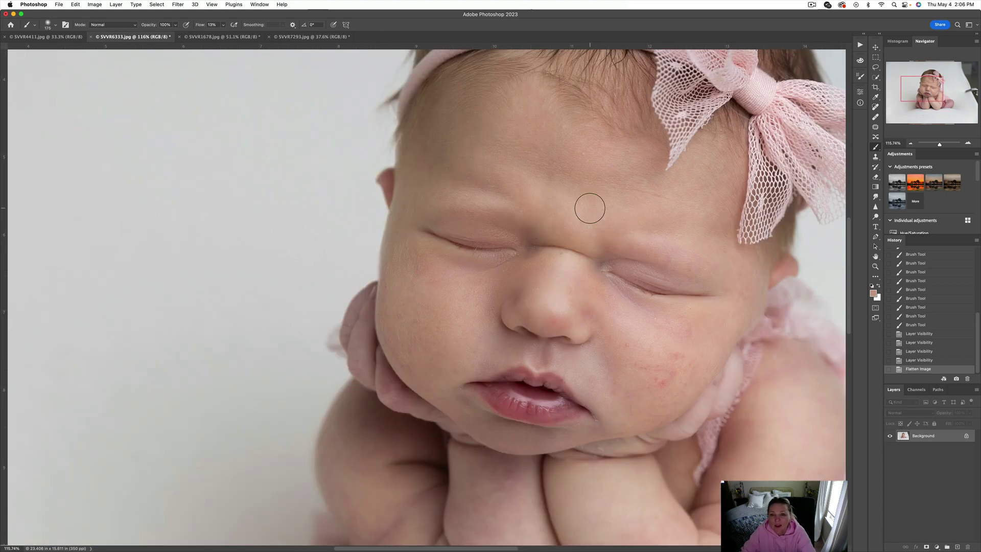
key("bracketright")
key("bracketright")
key("bracketright")
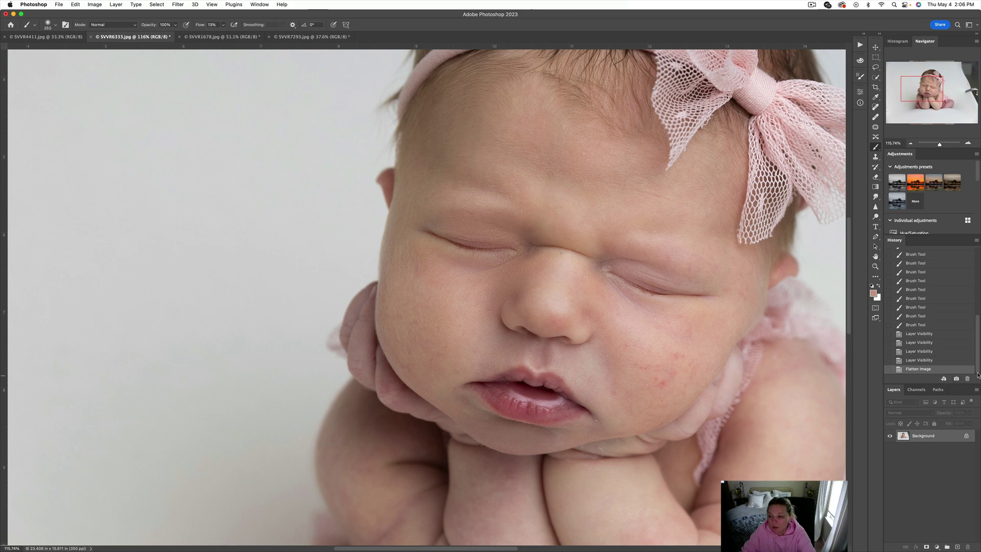
left_click_drag(977, 348, 976, 237)
left_click(948, 262)
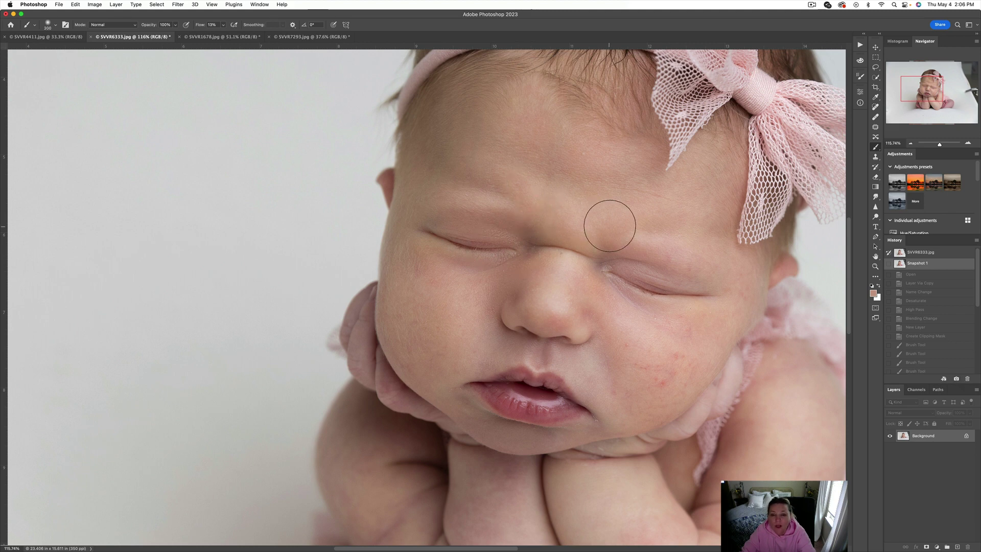
- Build a second desaturated High Pass layer named HIGHPASS, clipped to a new empty Layer 1
key("bracketright")
key("bracketright")
key("bracketright")
key("bracketleft")
key("bracketleft")
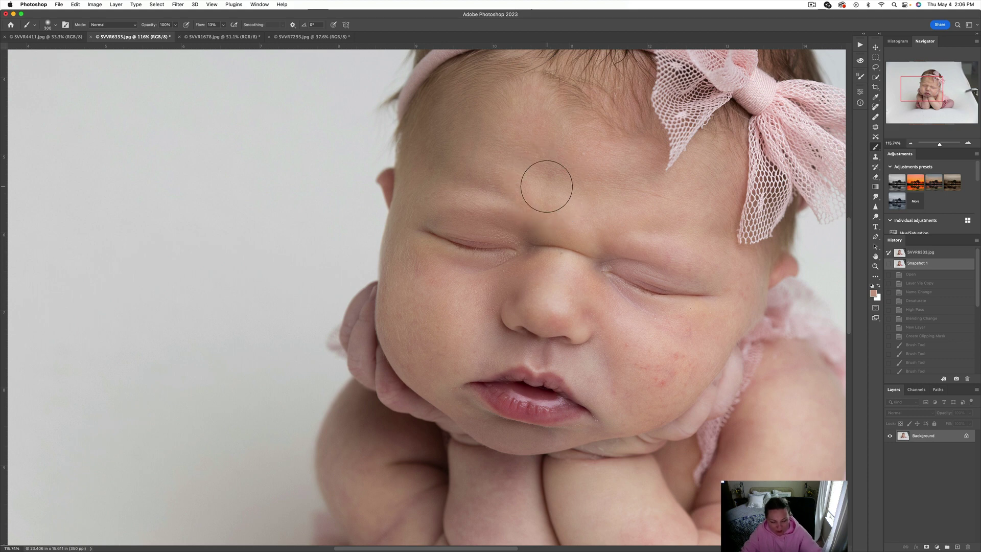
key("super+shift+u")
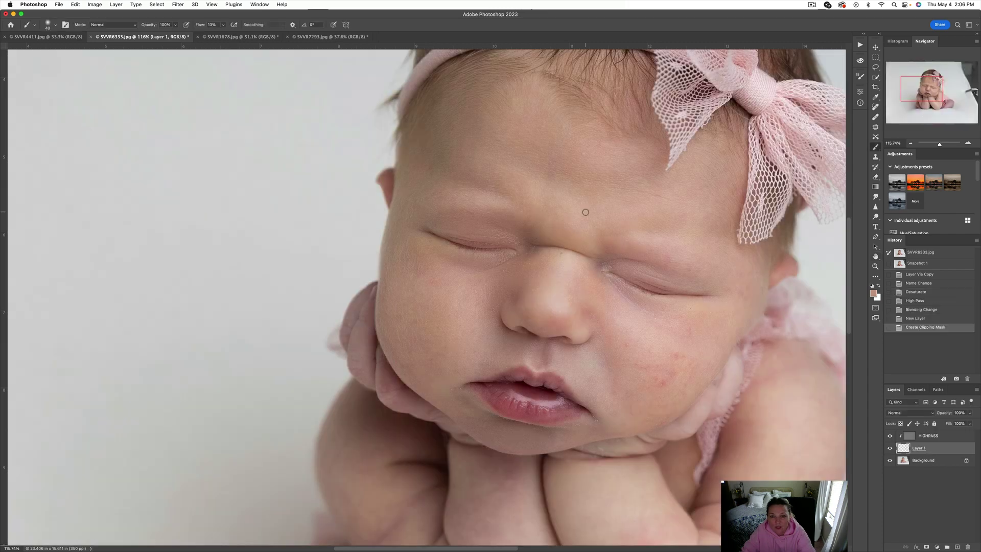
- Set the brush size to 300, sample the skin between the brows, and paint smooth color across the forehead
key("bracketright")
key("bracketright")
key("bracketright")
key("bracketright")
key("bracketright")
key("bracketright")
key("bracketright")
key("bracketright")
key("bracketright")
key("bracketright")
key("bracketright")
key("bracketright")
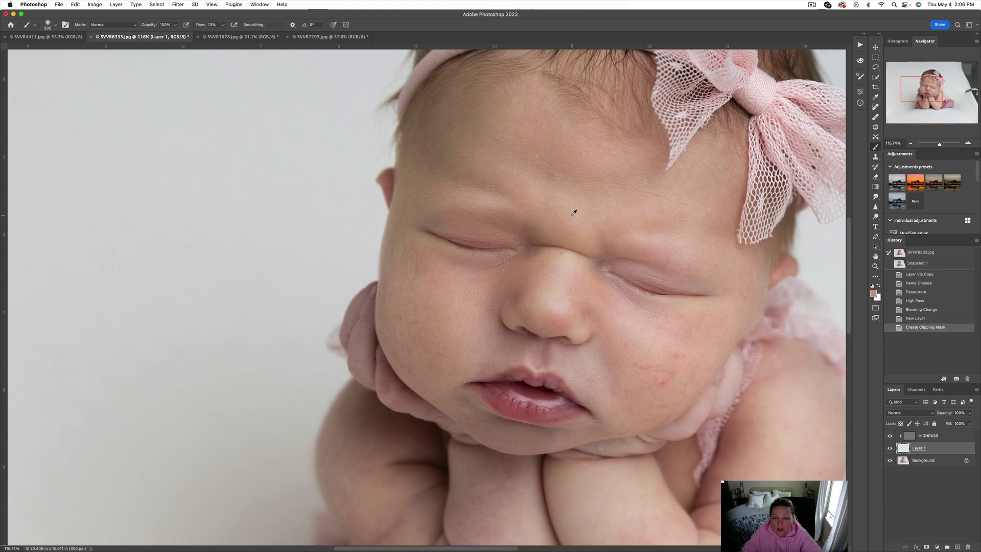
left_click(574, 212, "alt")
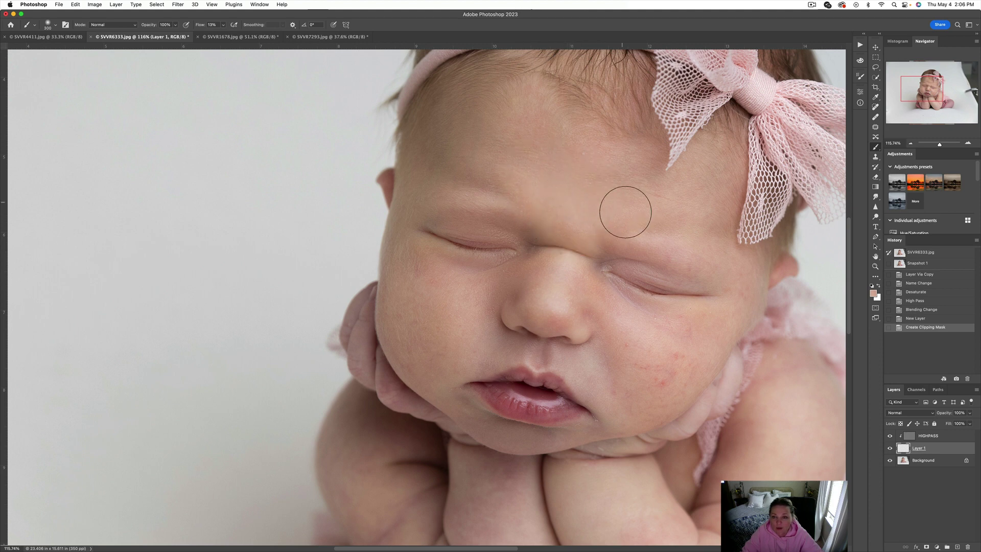
left_click_drag(634, 228, 678, 228)
left_click_drag(675, 228, 662, 227)
mouse_move(658, 228)
left_mouse_down()
mouse_move(626, 228)
mouse_move(638, 230)
left_mouse_up()
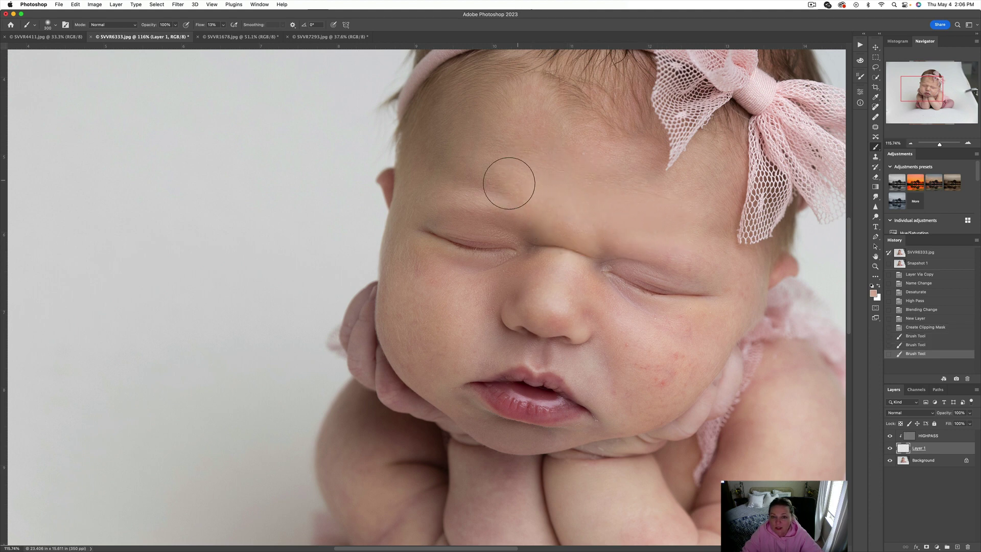
mouse_move(509, 183)
left_mouse_down()
mouse_move(479, 187)
mouse_move(485, 150)
mouse_move(663, 173)
left_mouse_up()
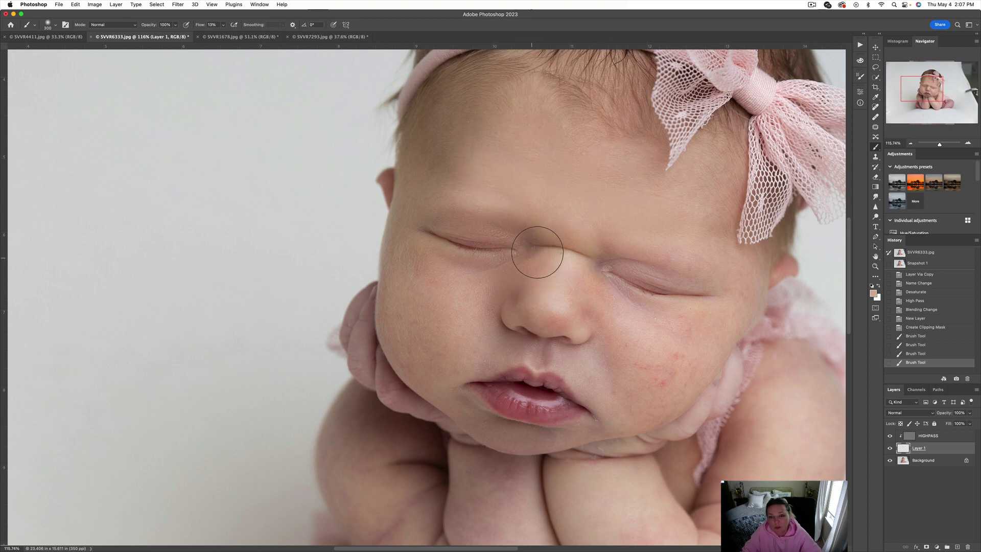
- Paint even skin color over the bridge of the nose, the inner brow and the area beside the nostril
left_click_drag(535, 256, 562, 260)
left_click_drag(612, 259, 637, 252)
mouse_move(639, 252)
left_mouse_down()
mouse_move(671, 239)
mouse_move(630, 238)
left_mouse_up()
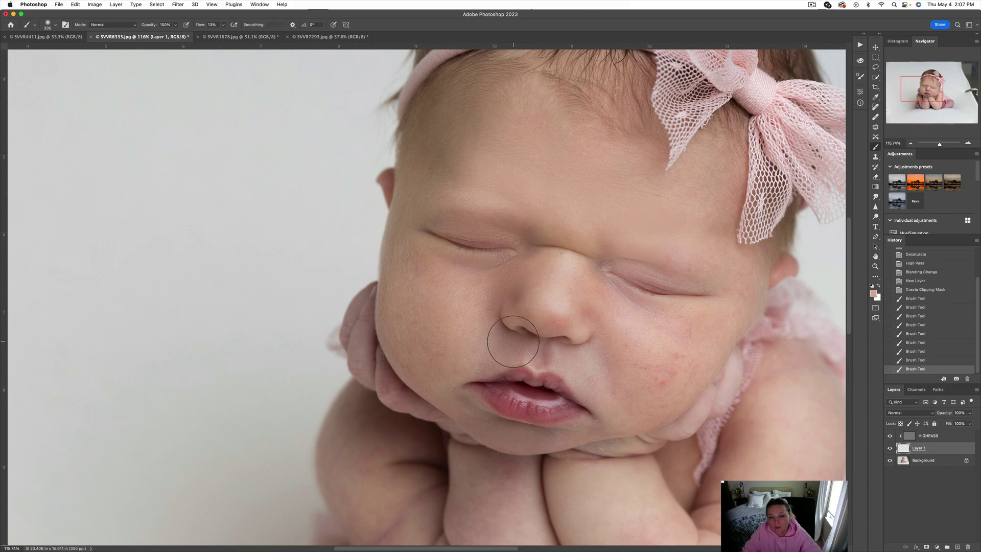
mouse_move(513, 342)
left_mouse_down()
mouse_move(489, 349)
mouse_move(503, 339)
mouse_move(572, 352)
mouse_move(505, 285)
mouse_move(482, 314)
left_mouse_up()
- Compare the whole photo with Layer 1 hidden and shown, and flatten the image again
key("super+0")
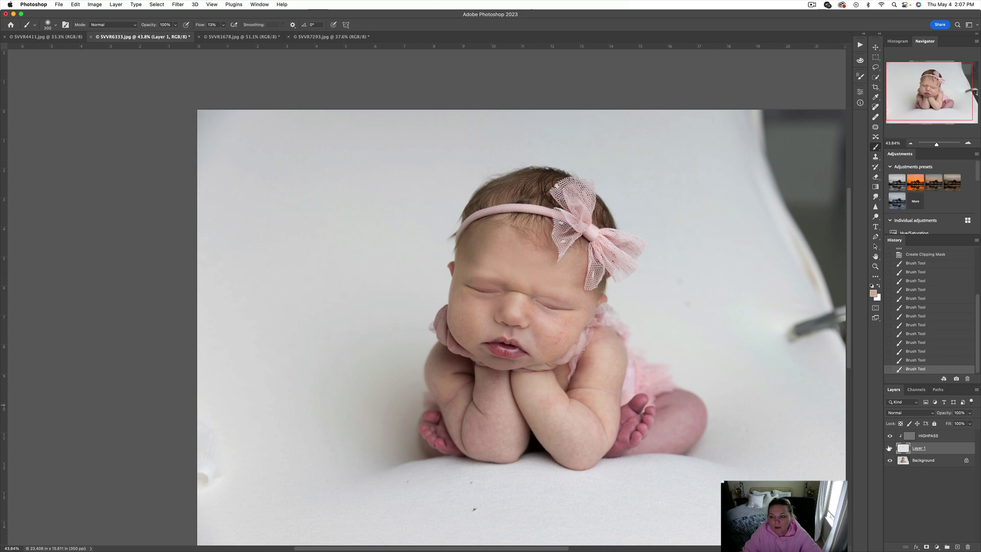
left_click(889, 448)
left_click(890, 448)
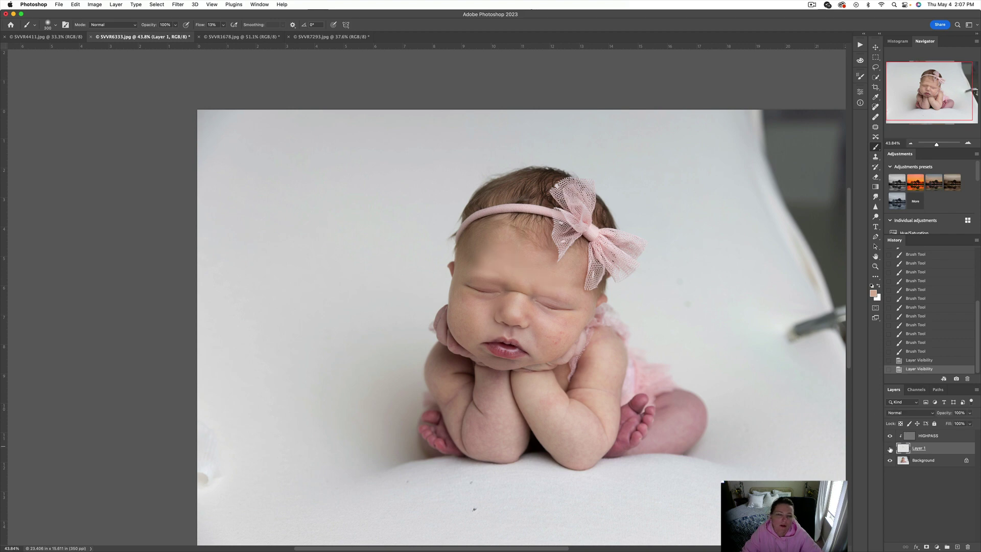
left_click(889, 448)
left_click(889, 448)
left_click(890, 448)
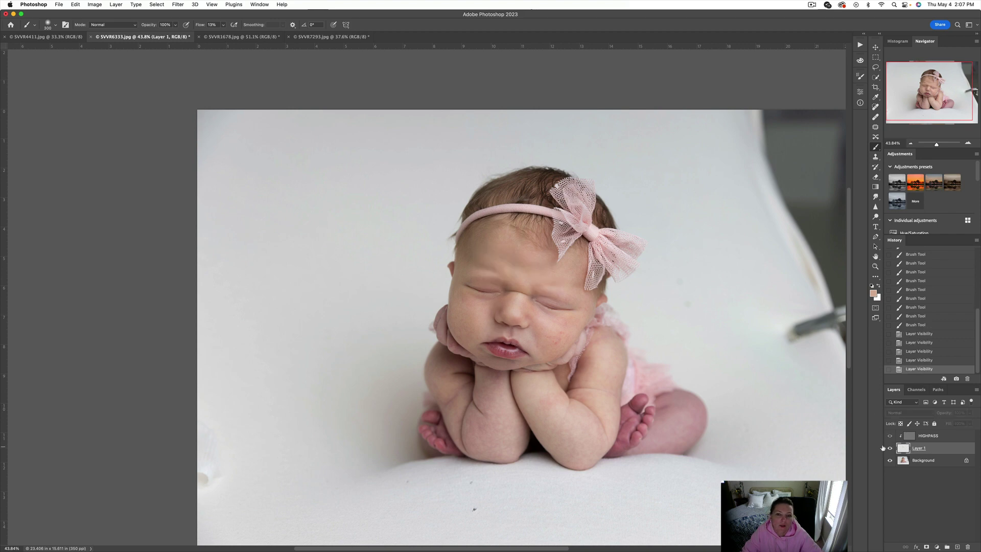
left_click(889, 448)
key("super+shift+e")
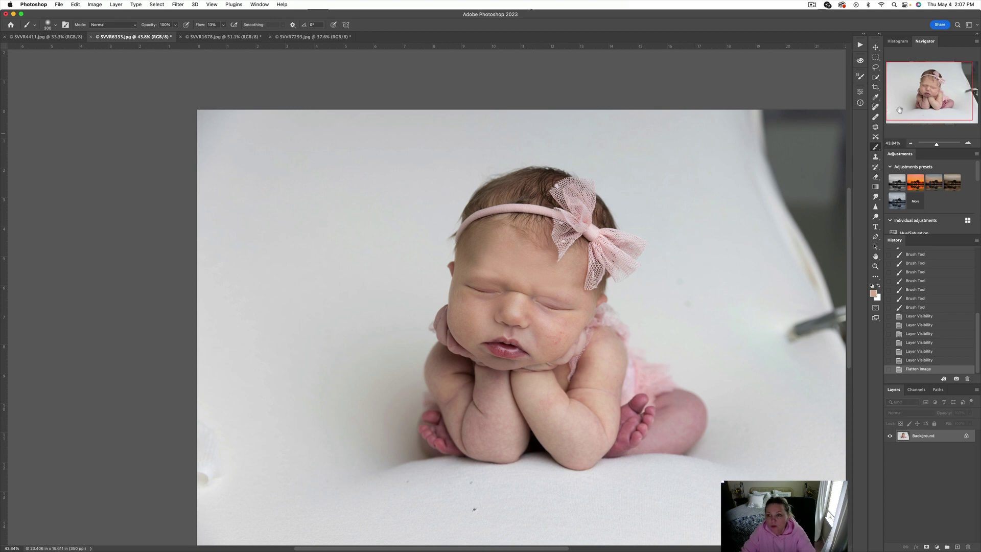
- Remove the creases across the bridge of the nose and between the brows with the Patch tool
left_click(877, 126)
scroll(540, 289, "up", 5)
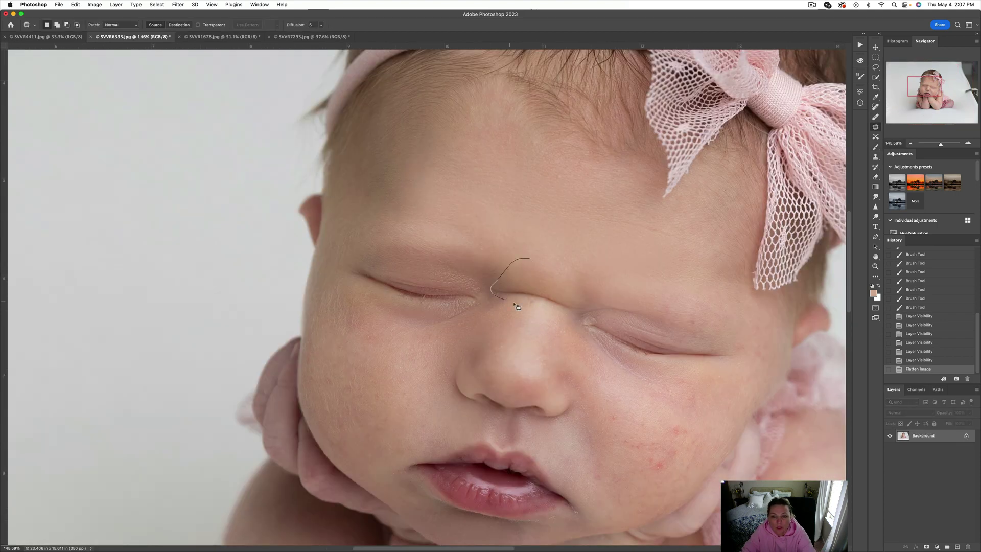
left_click_drag(585, 314, 583, 316)
mouse_move(559, 304)
left_mouse_down()
mouse_move(512, 274)
mouse_move(553, 265)
left_mouse_up()
key("cmd+d")
left_click_drag(531, 263, 579, 259)
left_click_drag(601, 301, 574, 257)
mouse_move(577, 278)
left_mouse_down()
mouse_move(611, 265)
mouse_move(573, 310)
mouse_move(588, 297)
left_mouse_up()
left_click(608, 272)
left_click_drag(579, 303, 587, 289)
left_click(579, 287)
- Take Snapshot 2, compare it with the original SVVR6333.jpg state, and return to Snapshot 2
scroll(516, 280, "down", 6)
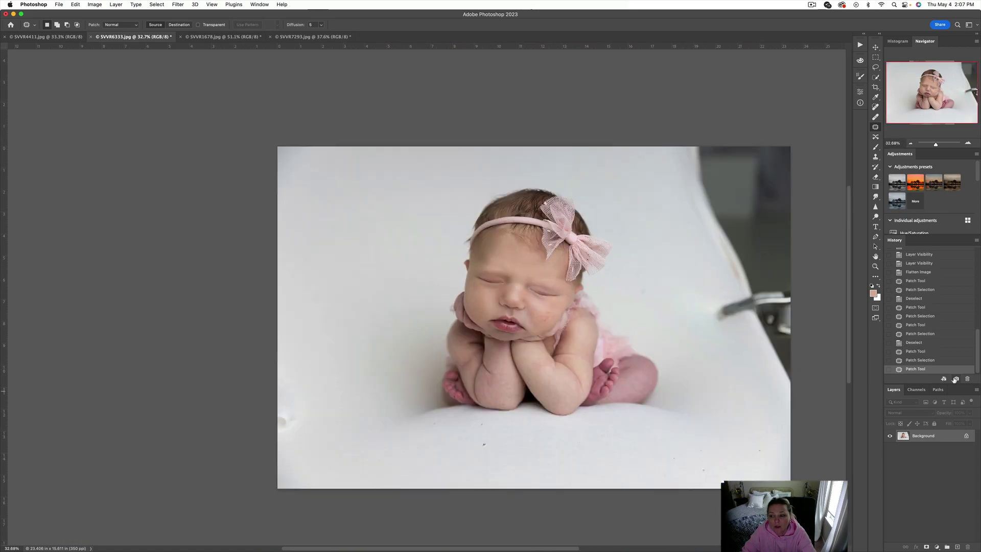
scroll(973, 374, "up", 10)
left_click(950, 252)
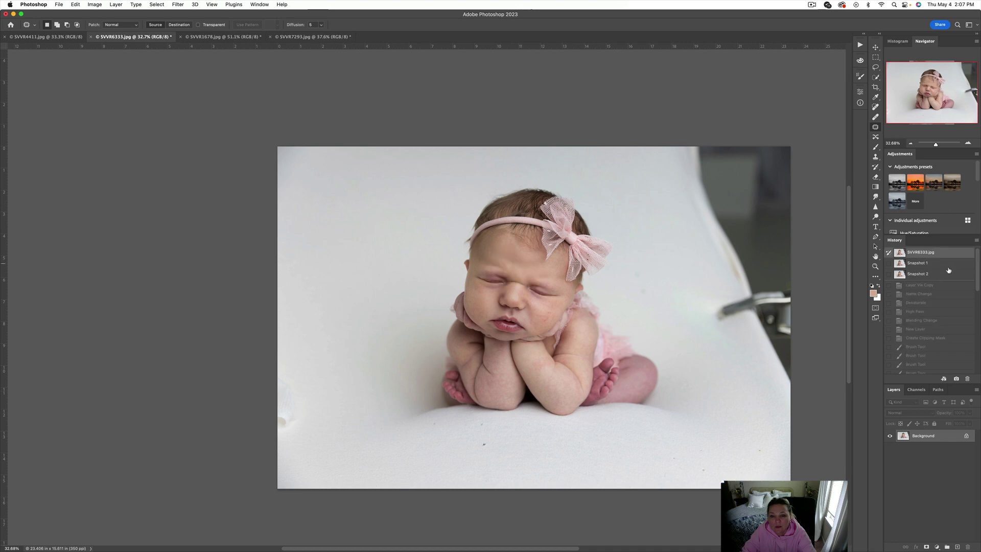
left_click(946, 277)
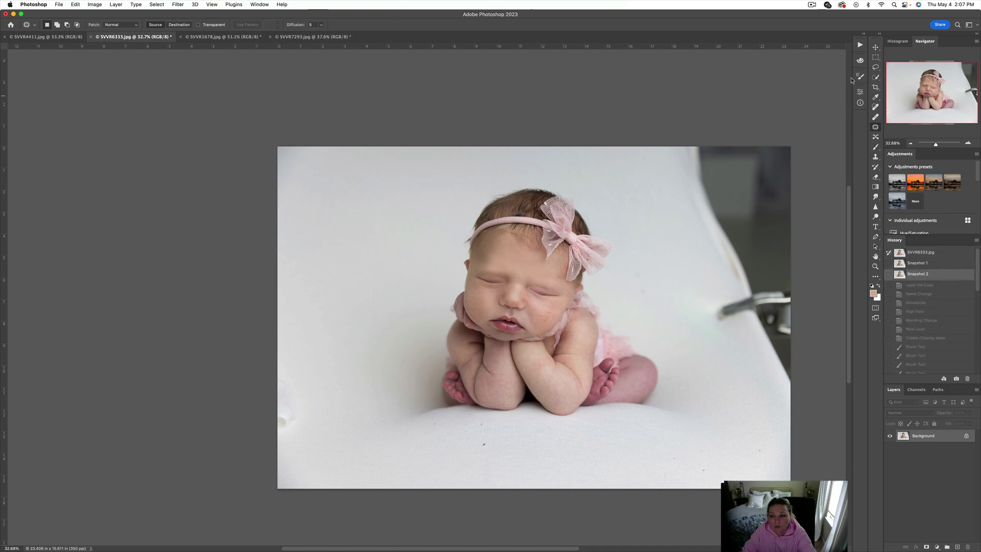
- Add the Off Purple fill layer in Soft Light with a black mask, and begin brushing it in over the baby's toes
key("v")
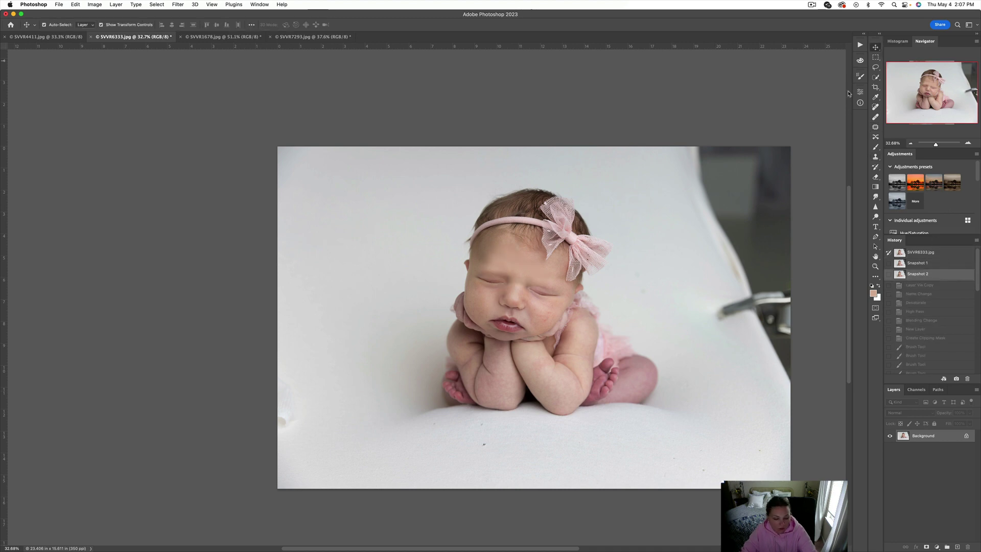
key("F2")
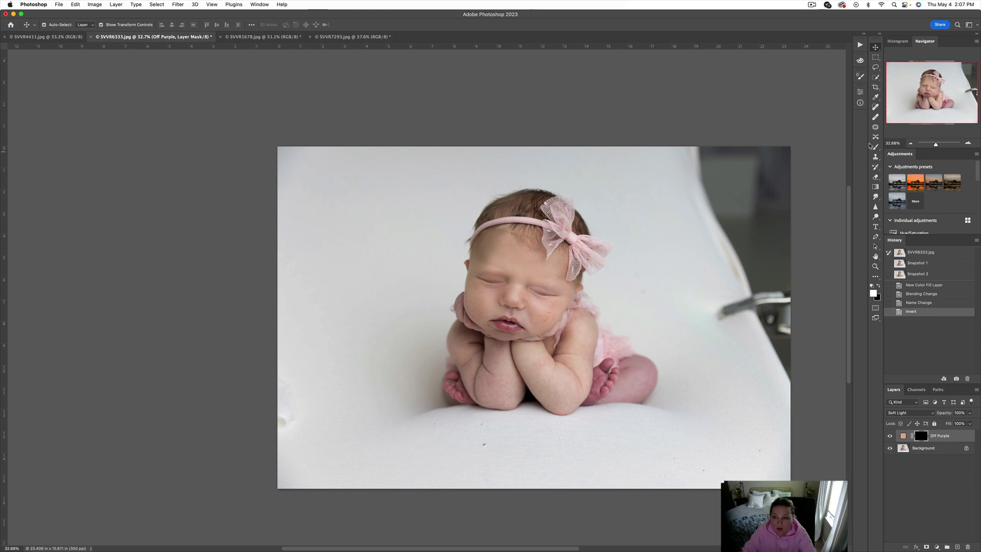
left_click(875, 147)
key("bracketright")
key("bracketright")
left_click(603, 380)
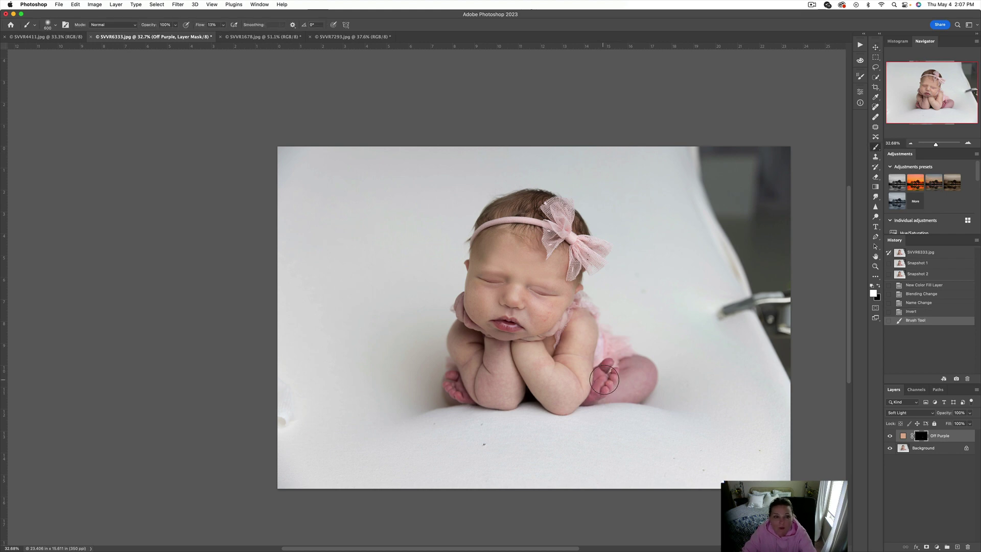
- Set the brush flow to 100% and paint the Off Purple mask over the foot beside the bent leg
left_click_drag(200, 25, 346, 48)
key("bracketright")
mouse_move(601, 373)
left_mouse_down()
mouse_move(637, 371)
mouse_move(612, 385)
mouse_move(630, 388)
mouse_move(627, 376)
mouse_move(608, 383)
left_mouse_up()
key("bracketleft")
key("bracketleft")
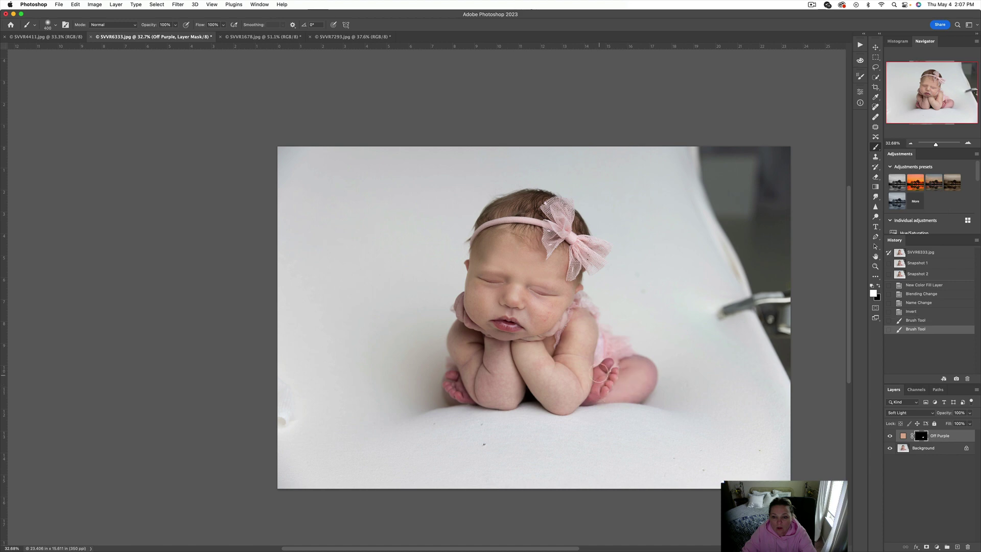
left_click(598, 398)
left_click(590, 402)
- Paint the Off Purple mask over the other foot and the hand at the cheek, and set the layer opacity to 79%
key("bracketright")
left_click_drag(460, 396, 455, 381)
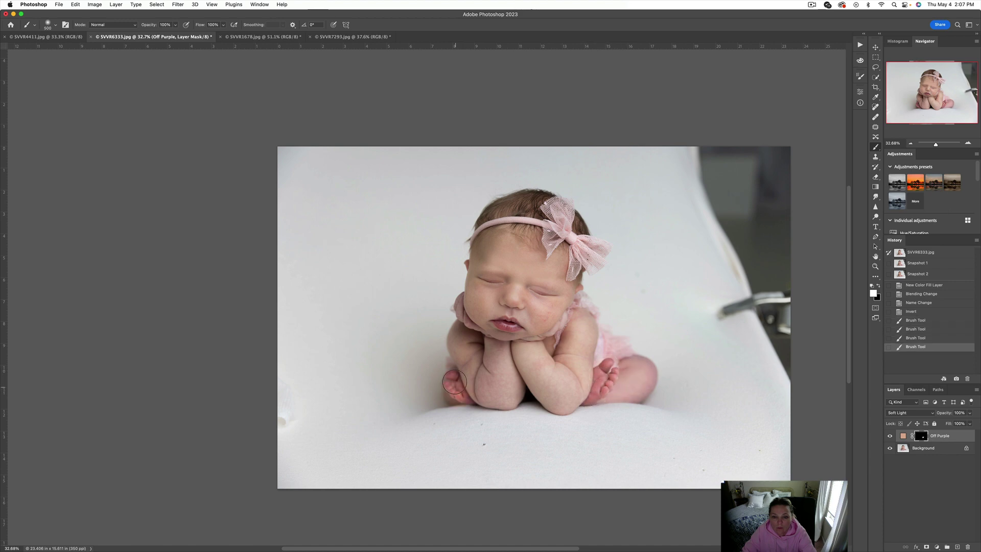
left_click(454, 381)
left_click_drag(463, 299, 483, 329)
left_click_drag(948, 412, 938, 414)
key("Return")
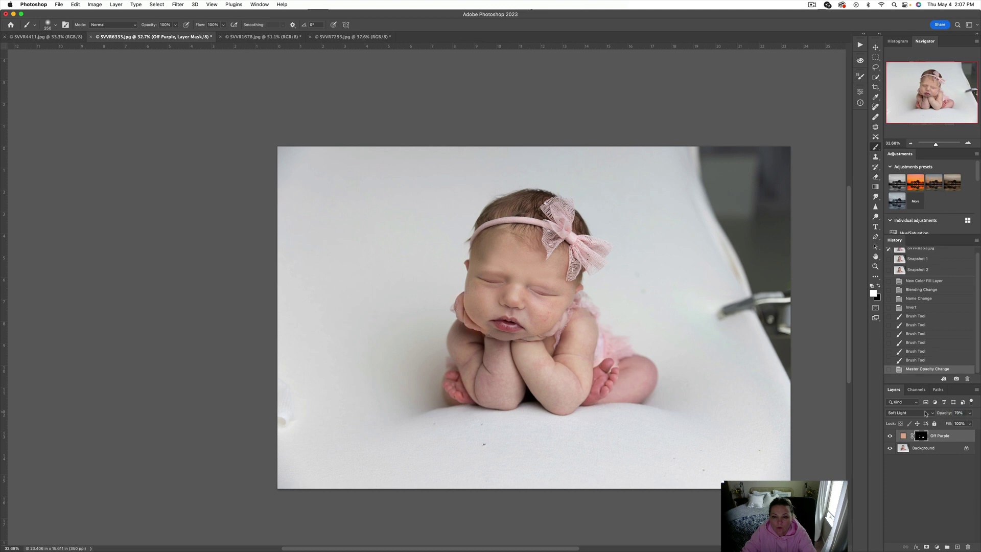
- Paint the Off Purple correction over the arms and leg with a larger brush, and flatten the image
key("]")
mouse_move(486, 332)
left_mouse_down()
mouse_move(514, 346)
mouse_move(494, 387)
mouse_move(466, 344)
mouse_move(487, 385)
mouse_move(538, 382)
mouse_move(495, 361)
mouse_move(554, 365)
mouse_move(552, 391)
mouse_move(573, 335)
mouse_move(573, 379)
mouse_move(631, 360)
left_mouse_up()
key("]")
key("super+shift+e")
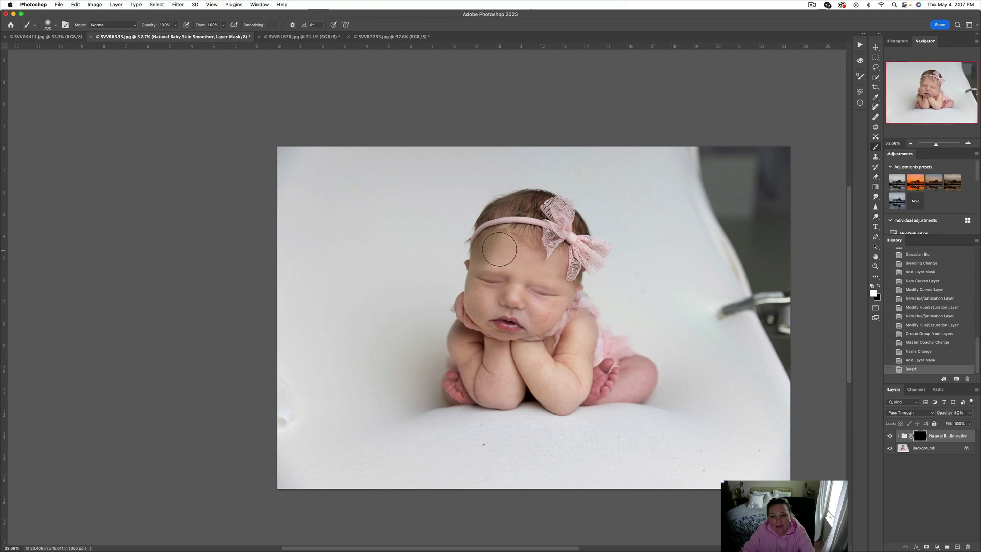
- Brush the Natural Baby Skin Smoother mask in over the face, arms and leg with a large brush, and flatten the image
left_click(486, 312)
key("bracketright")
key("bracketright")
key("bracketright")
key("bracketright")
mouse_move(531, 268)
left_mouse_down()
mouse_move(524, 294)
mouse_move(545, 319)
left_mouse_up()
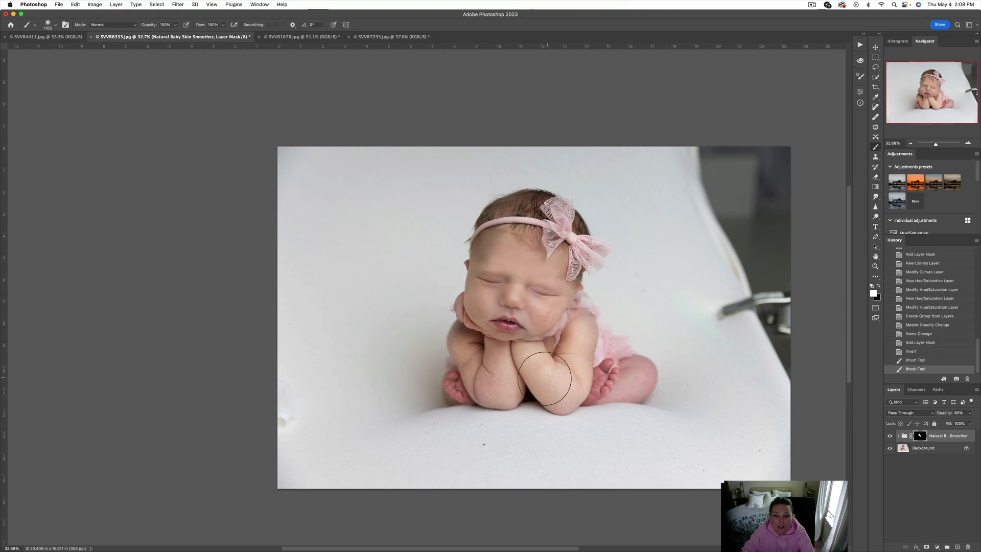
mouse_move(537, 374)
left_mouse_down()
mouse_move(463, 362)
mouse_move(578, 390)
mouse_move(629, 377)
left_mouse_up()
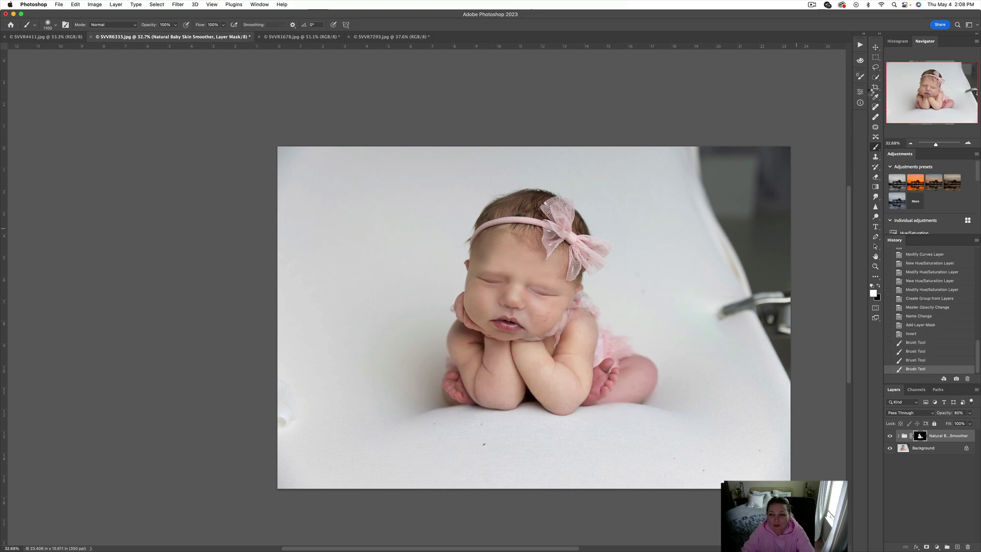
key("super+shift+e")
- Remove the red spots on the cheek below the eye with the Patch tool, using clean skin nearby
left_click(876, 126)
scroll(516, 301, "up", 10)
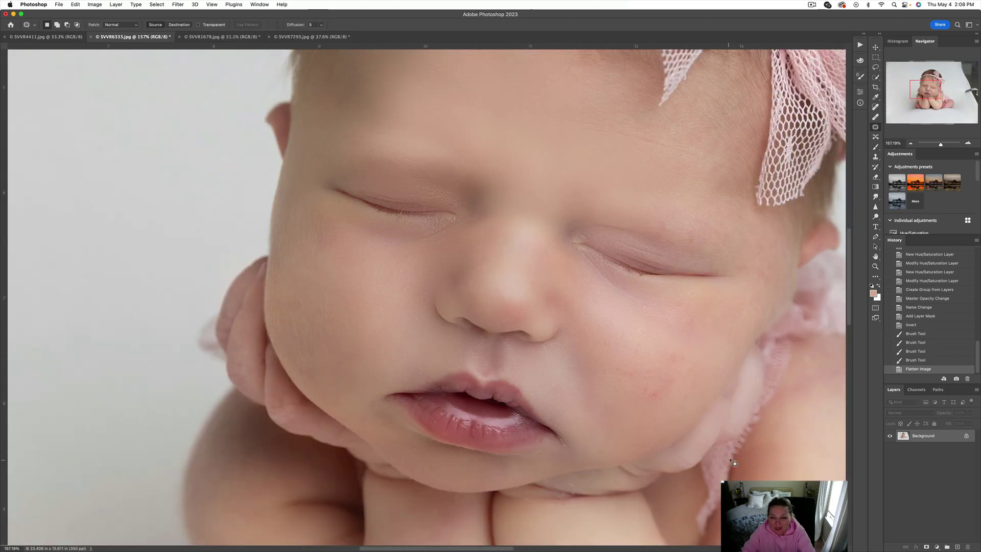
left_click_drag(649, 366, 659, 340)
key("super+d")
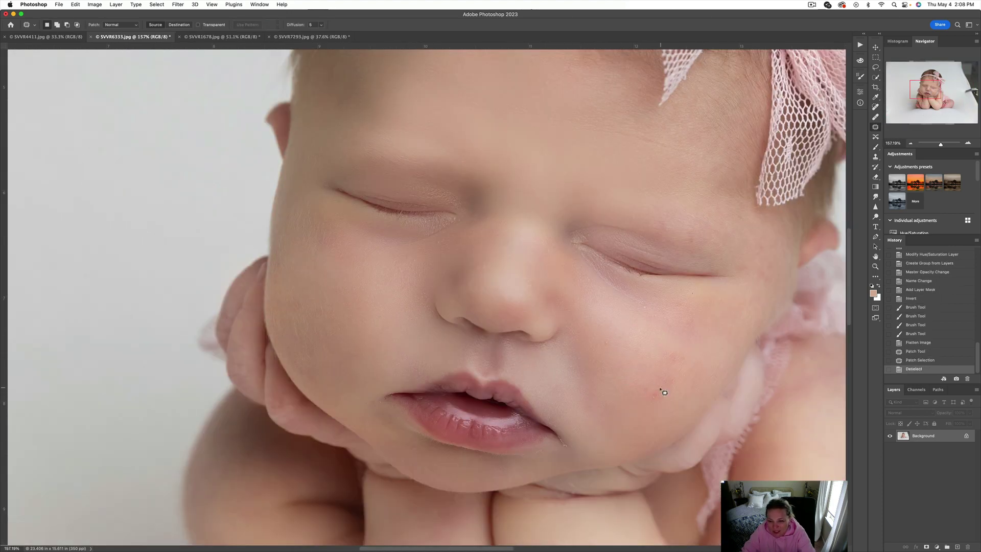
left_click_drag(660, 391, 662, 396)
mouse_move(654, 397)
left_mouse_down()
mouse_move(686, 374)
mouse_move(674, 395)
mouse_move(686, 359)
left_mouse_up()
mouse_move(685, 350)
left_mouse_down()
mouse_move(670, 366)
mouse_move(683, 354)
left_mouse_up()
left_click_drag(677, 358, 690, 348)
mouse_move(685, 353)
left_mouse_down()
mouse_move(687, 379)
mouse_move(690, 360)
left_mouse_up()
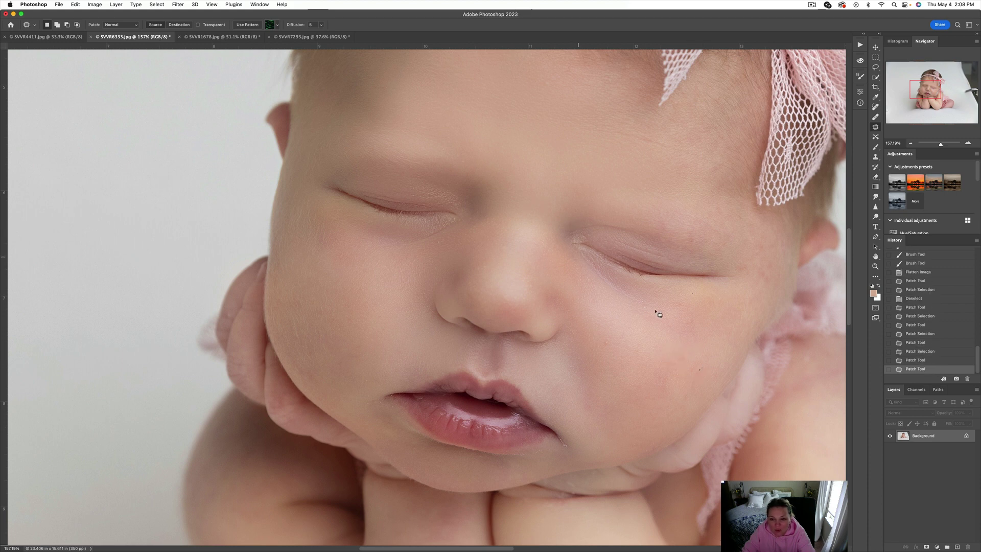
- Patch the uneven skin on the upper cheek between the eye and the nose
mouse_move(639, 306)
left_mouse_down()
mouse_move(707, 334)
mouse_move(636, 329)
mouse_move(611, 338)
left_mouse_up()
key("super+d")
left_click_drag(610, 343, 647, 356)
key("super+d")
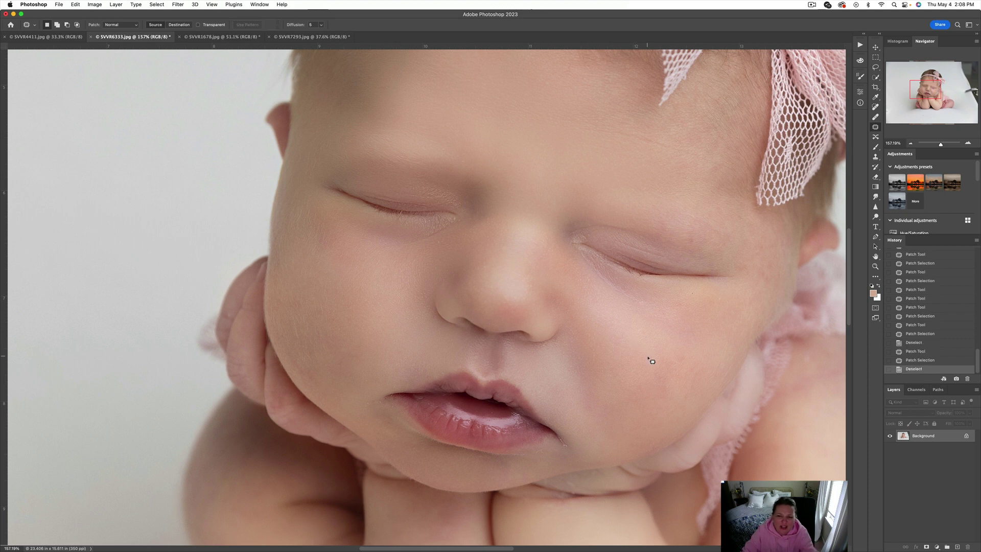
- Patch the skin marks beside both corners of the mouth and clear the selection
left_click_drag(548, 447, 554, 459)
key("super+d")
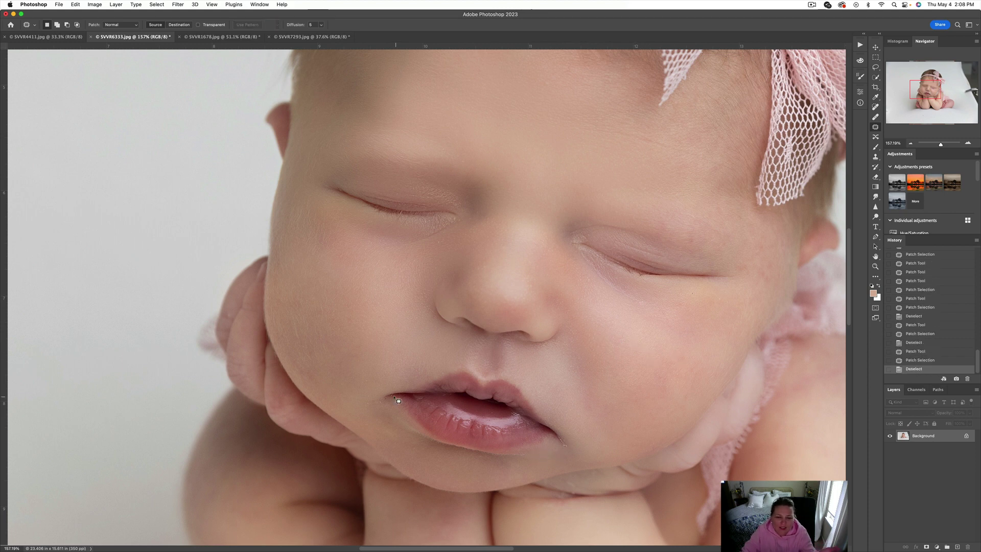
mouse_move(359, 403)
left_mouse_down()
mouse_move(381, 414)
mouse_move(375, 424)
left_mouse_up()
left_click_drag(377, 408, 368, 416)
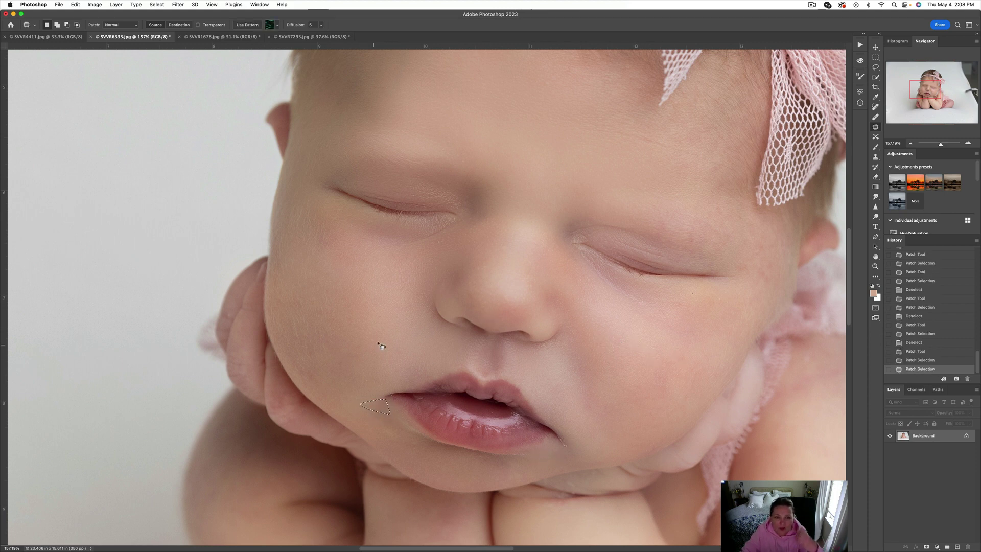
key("super+d")
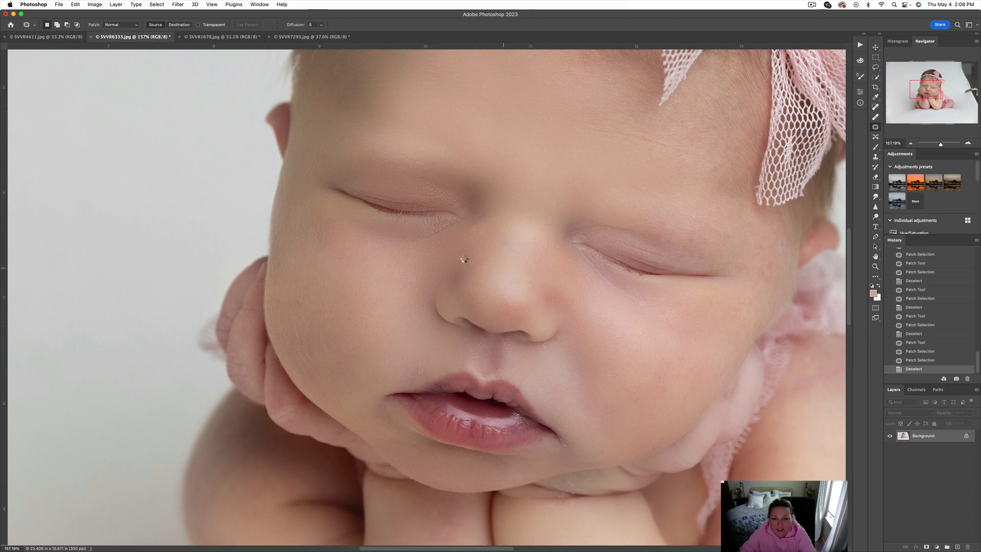
- Try to paint the Darken & Sharpen Lashes mask over one eye's lashes with a fairly wide brush, and undo the stroke
key("bracketleft")
key("bracketleft")
key("bracketleft")
key("bracketleft")
key("bracketleft")
key("bracketleft")
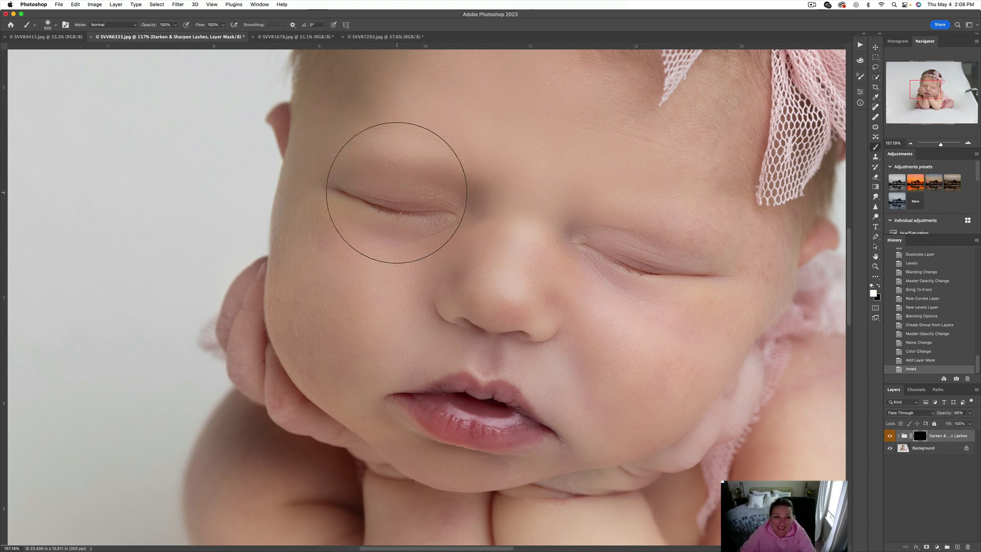
key("bracketleft")
key("bracketleft")
key("bracketleft")
key("bracketleft")
key("bracketleft")
left_click_drag(366, 197, 441, 215)
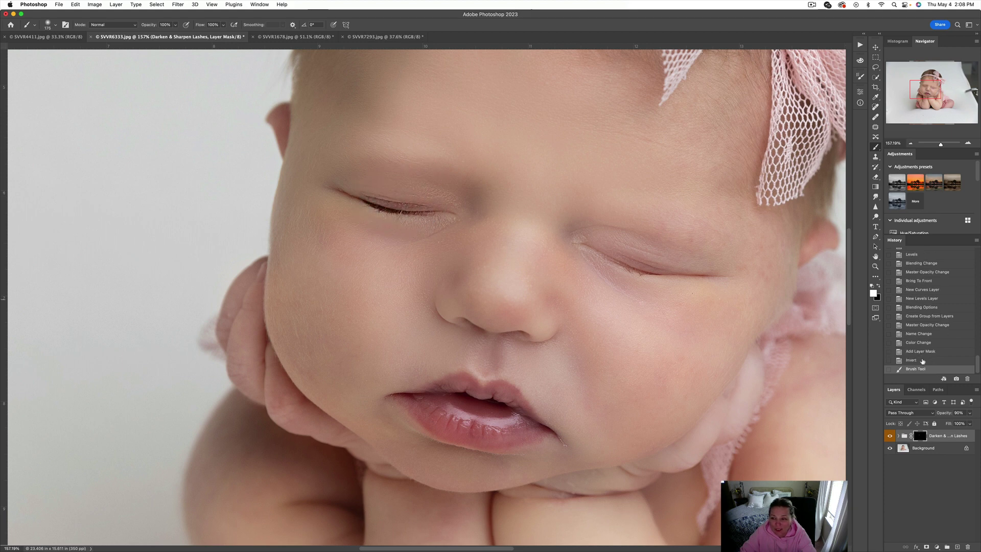
left_click(923, 360)
- Paint the Darken & Sharpen Lashes mask along the lash lines of both eyes with a very small brush
key("bracketleft")
key("bracketleft")
key("bracketleft")
key("bracketleft")
key("bracketleft")
key("bracketleft")
key("bracketleft")
key("bracketleft")
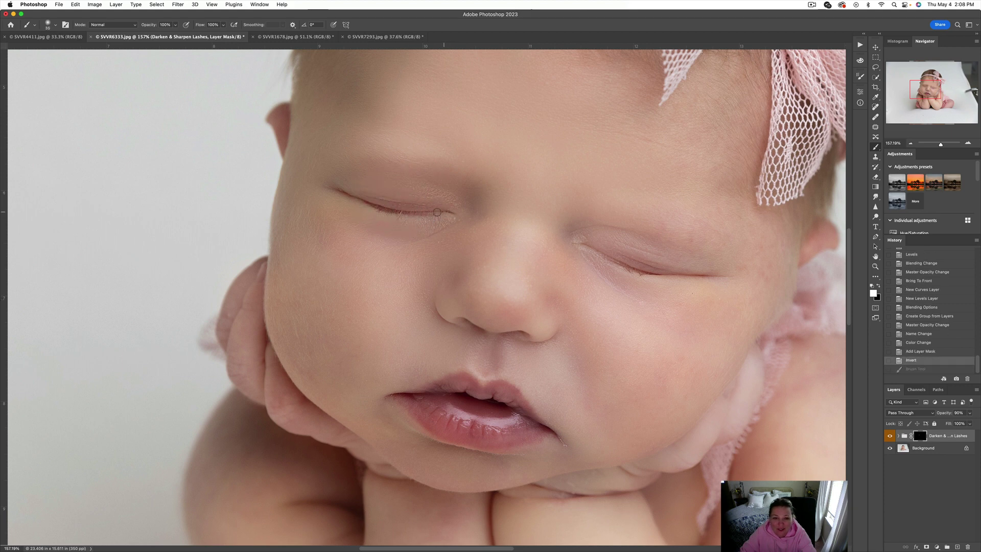
left_click_drag(437, 211, 338, 190)
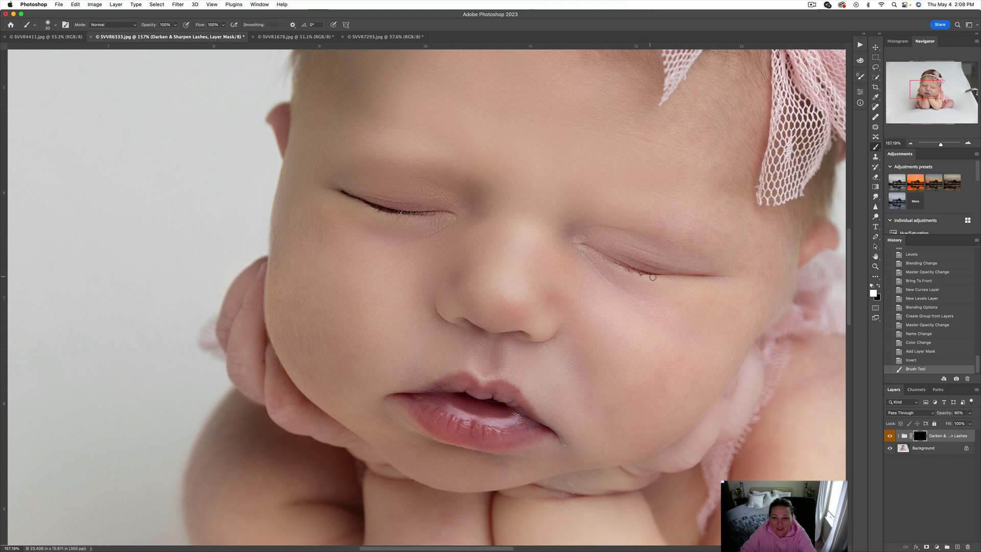
left_click_drag(652, 277, 585, 250)
- Mask the lash effect off the skin just below one eye with black, and flatten the image
key("x")
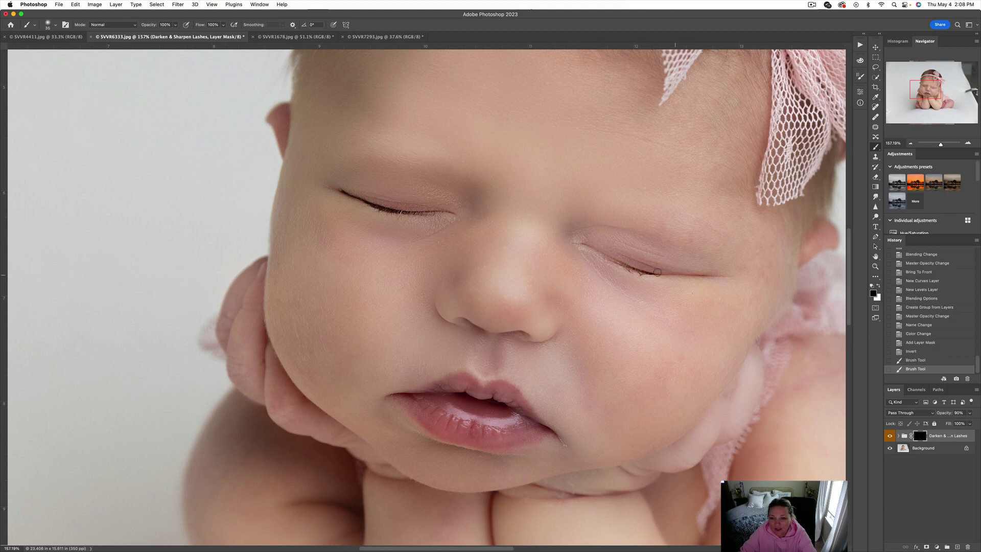
mouse_move(413, 222)
left_mouse_down()
mouse_move(331, 190)
mouse_move(379, 220)
mouse_move(416, 225)
left_mouse_up()
scroll(520, 310, "down", 5)
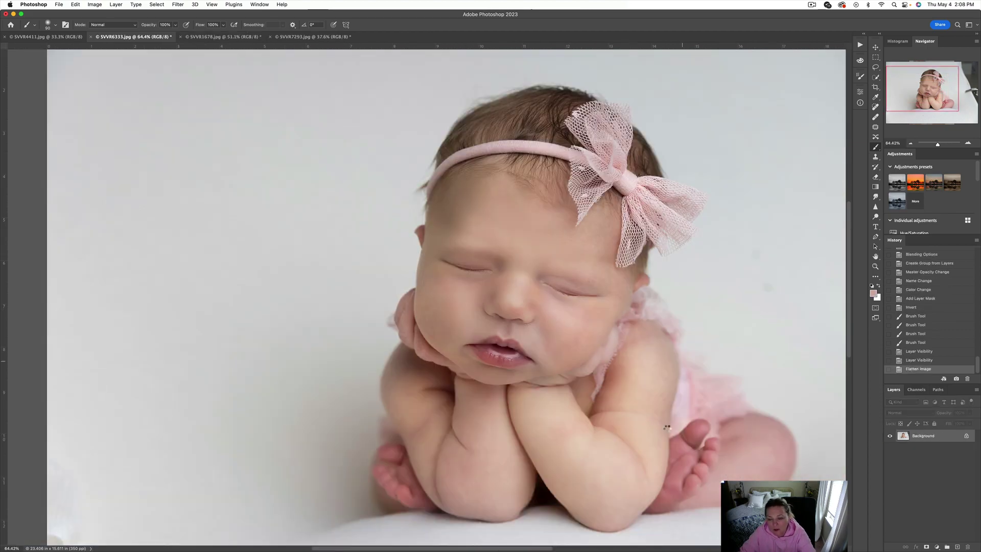
- Paint the Paint Away Red Splotches mask over the toes and sole of the foot beside the bent leg
key("bracketright")
key("bracketright")
key("bracketright")
key("bracketright")
key("bracketright")
key("bracketright")
key("bracketright")
mouse_move(700, 434)
left_mouse_down()
mouse_move(692, 470)
mouse_move(682, 460)
left_mouse_up()
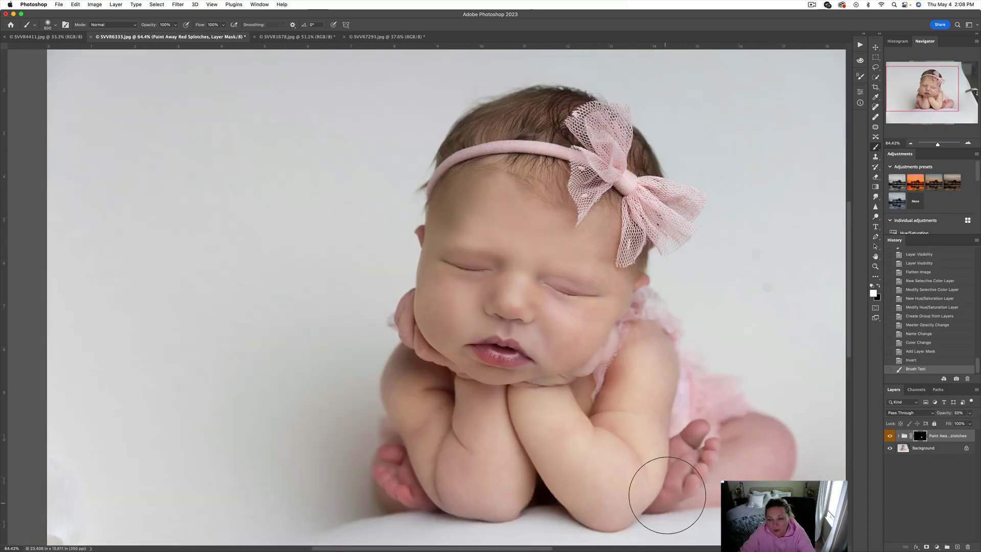
left_click_drag(663, 498, 672, 489)
- Brush the Paint Away Red Splotches mask over the other foot and the face, and flatten the image
left_click_drag(408, 484, 389, 475)
key("bracketleft")
key("bracketleft")
scroll(610, 420, "down", 3)
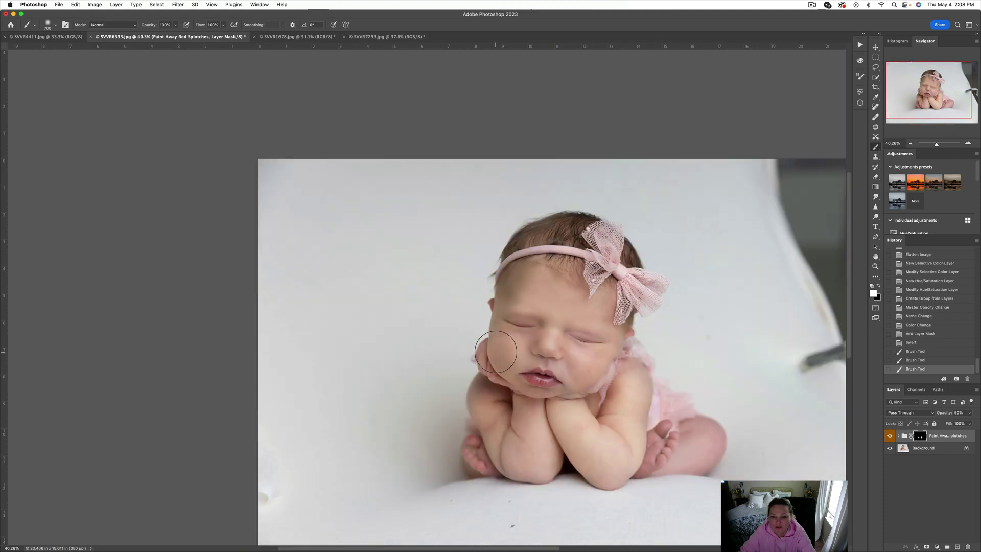
left_click(549, 356)
key("super+shift+e")
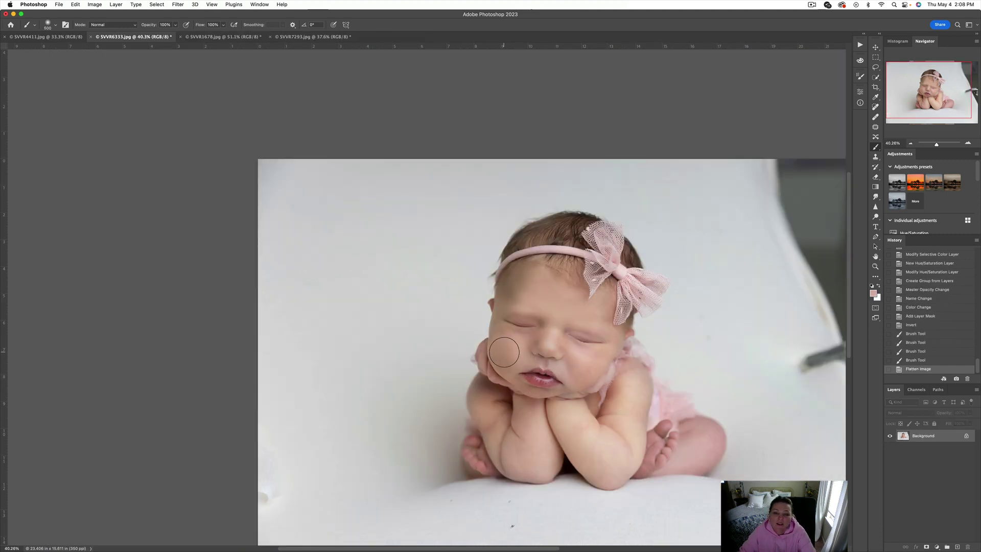
- Create a HIGHPASS layer with a 27.5 pixel High Pass radius, clipped to a new empty Layer 1
scroll(684, 286, "down", 2)
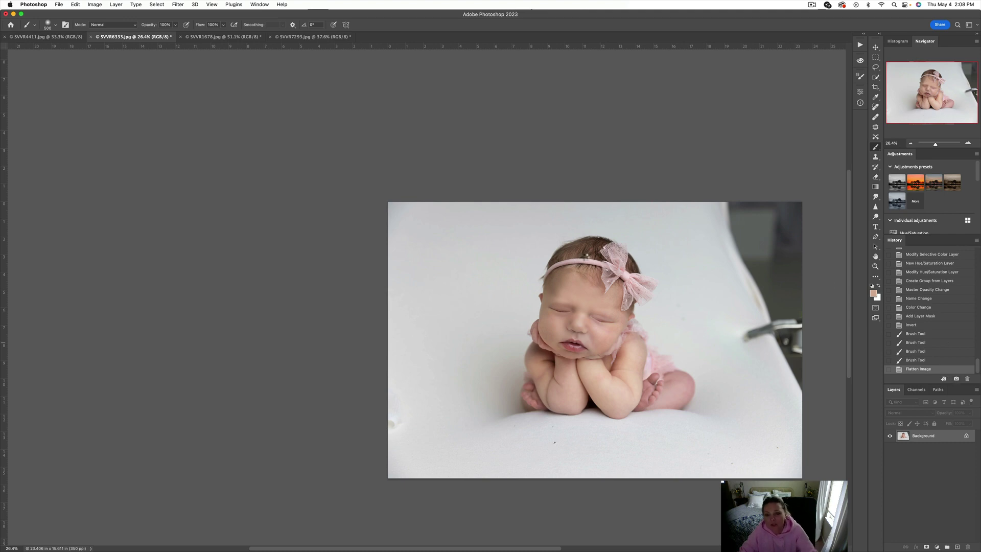
key("F2")
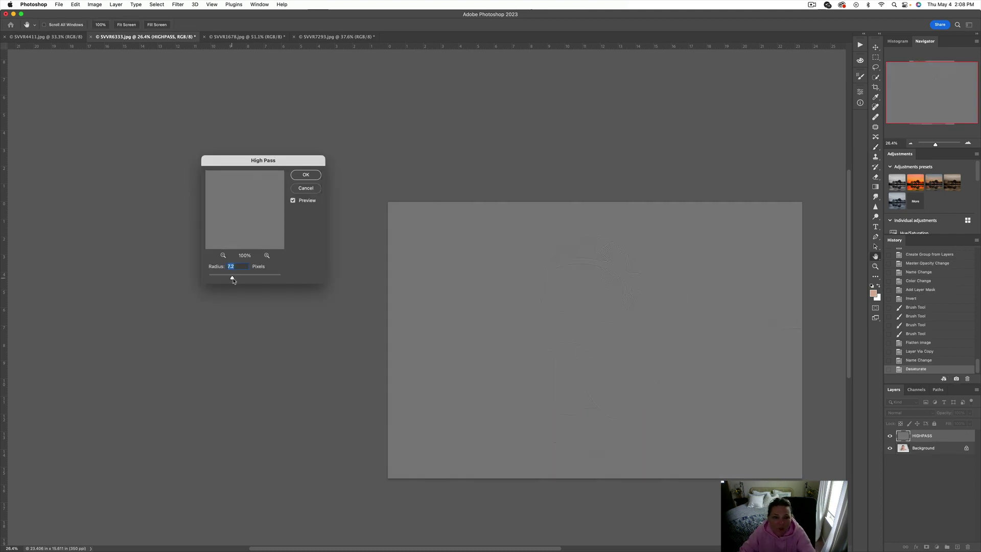
left_click_drag(233, 280, 239, 280)
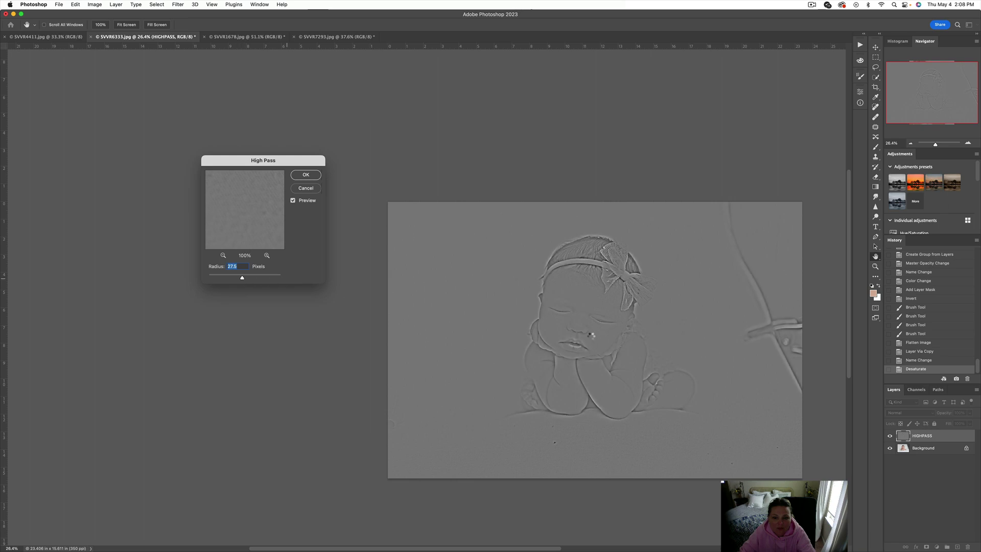
key("Return")
- Set the brush flow to 6% and paint sampled skin color up the bridge of the nose on Layer 1
scroll(591, 334, "up", 5)
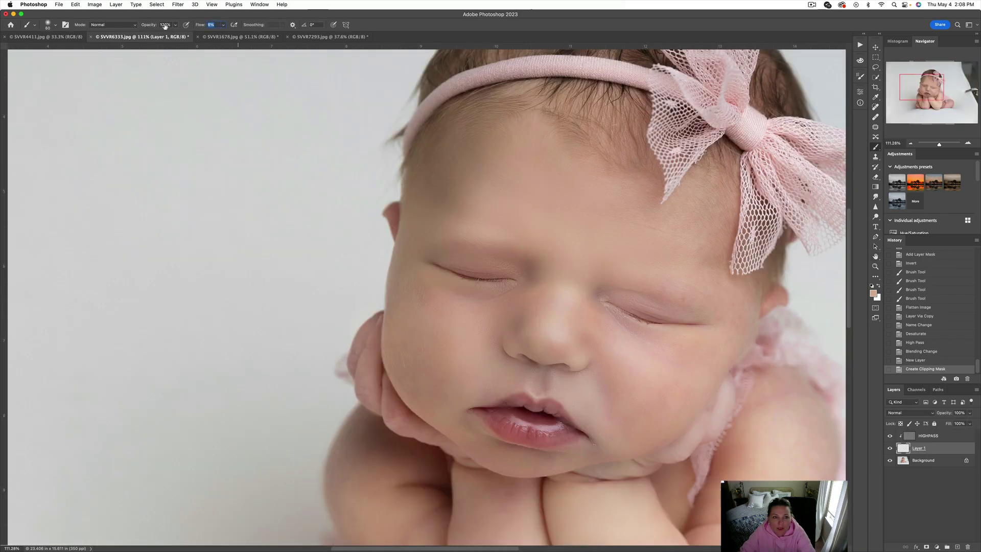
key("bracketright")
key("bracketright")
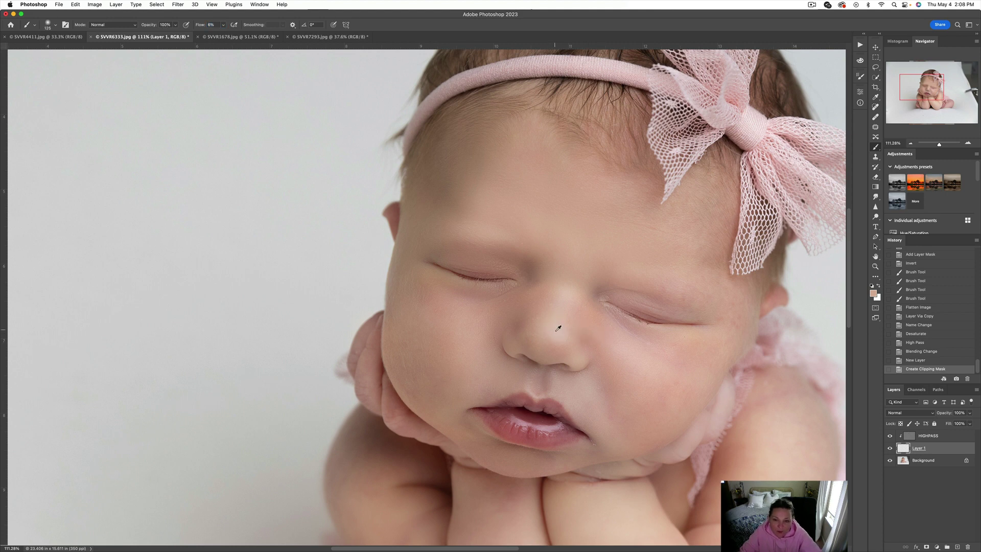
left_click(558, 328, "alt")
mouse_move(558, 324)
left_mouse_down()
mouse_move(571, 269)
mouse_move(552, 319)
mouse_move(566, 278)
left_mouse_up()
key("bracketright")
key("bracketright")
key("bracketright")
left_click(570, 278, "alt")
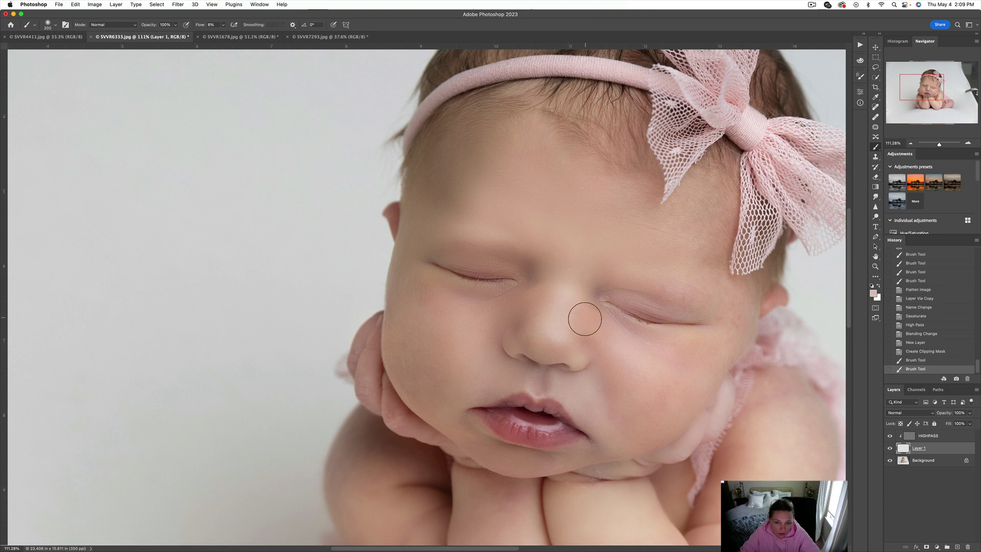
- Paint sampled skin color from the side of the nose across the area under the adjacent eye's inner corner
left_click(574, 322, "alt")
mouse_move(573, 322)
left_mouse_down()
mouse_move(586, 343)
mouse_move(589, 317)
mouse_move(608, 324)
left_mouse_up()
left_click(614, 339, "alt")
- Even the skin color between the nose and the inner corner of the other eye with a sampled tone
left_click(507, 305, "alt")
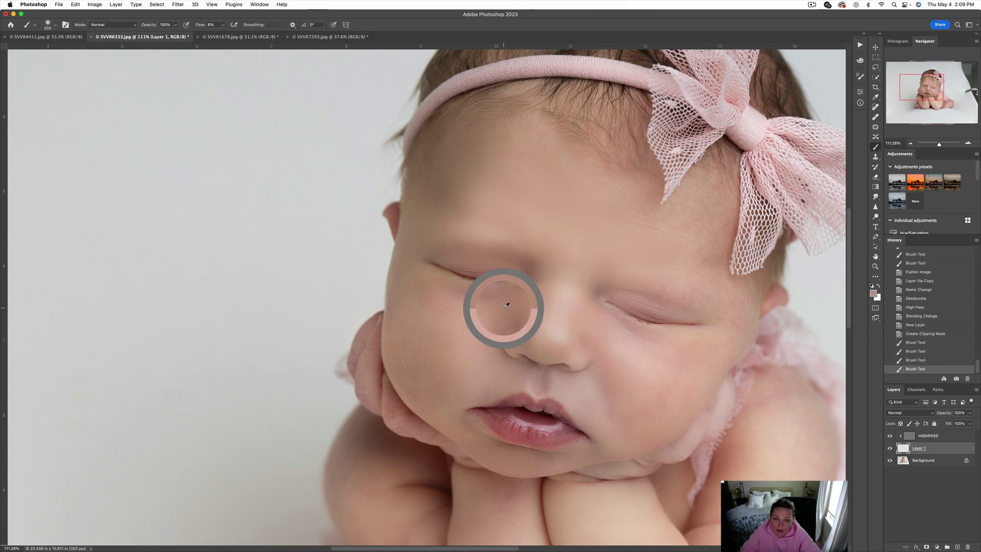
left_click_drag(503, 307, 531, 284)
left_click(523, 296)
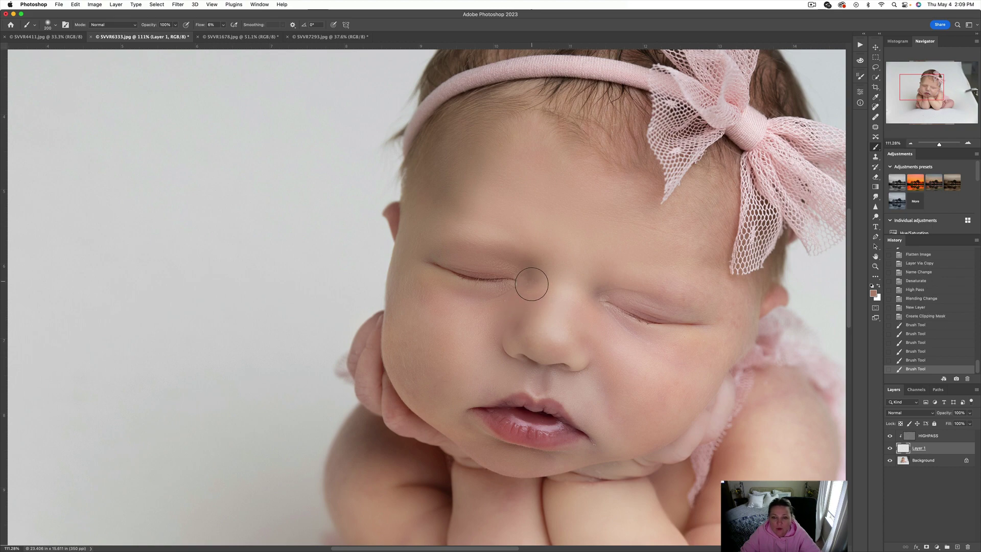
left_click(531, 284)
- Paint sampled skin color down the side of the nose to its tip
scroll(482, 325, "down", 5)
scroll(521, 315, "up", 5)
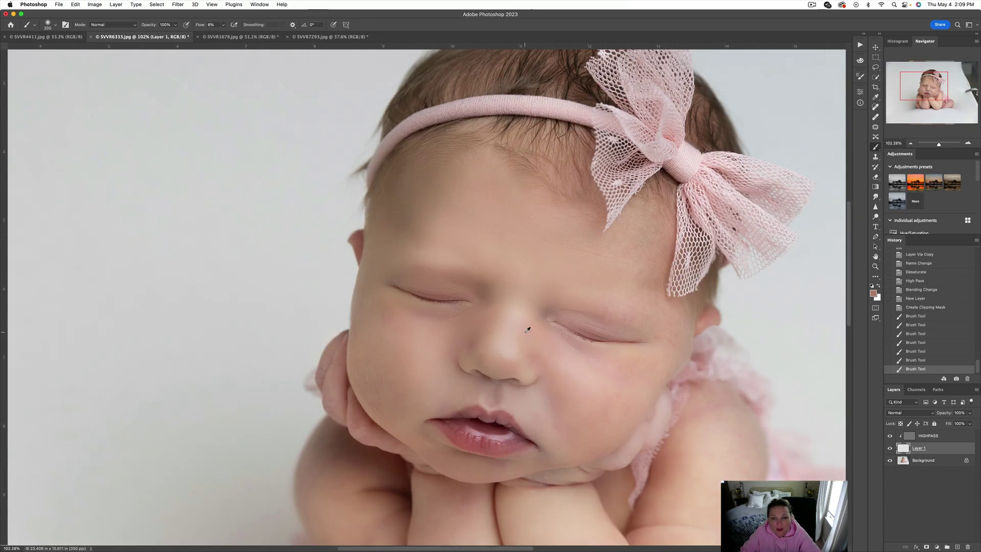
left_click(525, 332, "alt")
left_click_drag(525, 320, 510, 362)
left_click(509, 365)
scroll(509, 364, "down", 5)
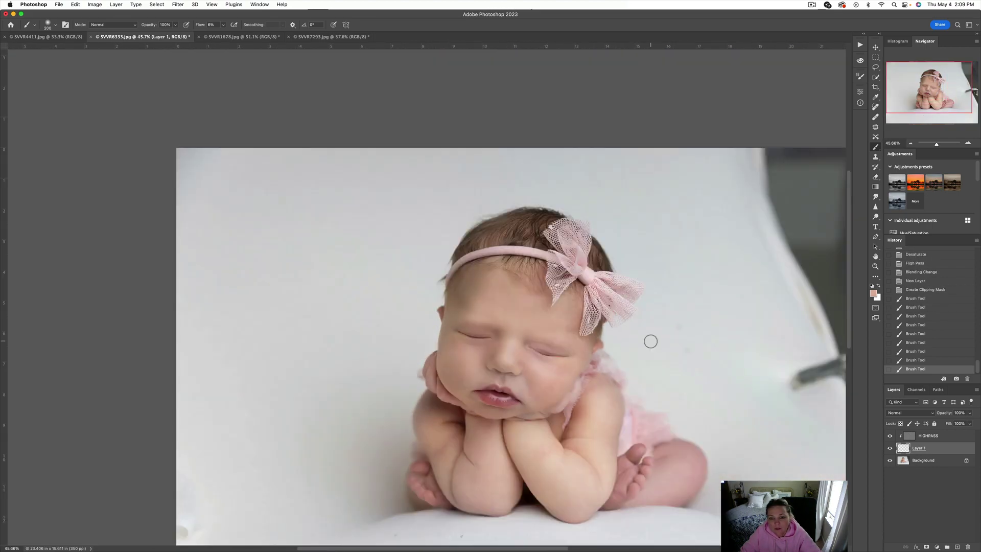
- Enlarge the brush and paint sampled skin color on Layer 1 between the nose bridge and the eye's inner corner
key("bracketright")
mouse_move(526, 326)
left_mouse_down()
mouse_move(527, 314)
mouse_move(523, 326)
left_mouse_up()
key("bracketright")
key("bracketright")
key("bracketright")
key("bracketright")
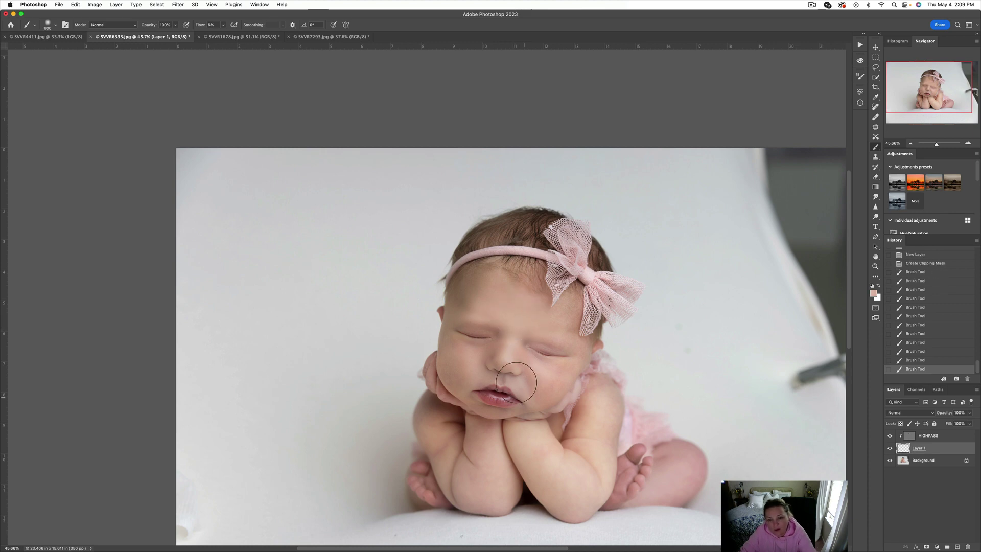
- Paint sampled skin color with a small brush along the upper lip edge and the groove beneath the nose
scroll(512, 393, "up", 5)
key("bracketleft")
key("bracketleft")
key("bracketleft")
key("bracketleft")
key("bracketleft")
key("bracketleft")
key("bracketleft")
key("bracketleft")
key("bracketleft")
key("bracketleft")
key("bracketleft")
key("bracketleft")
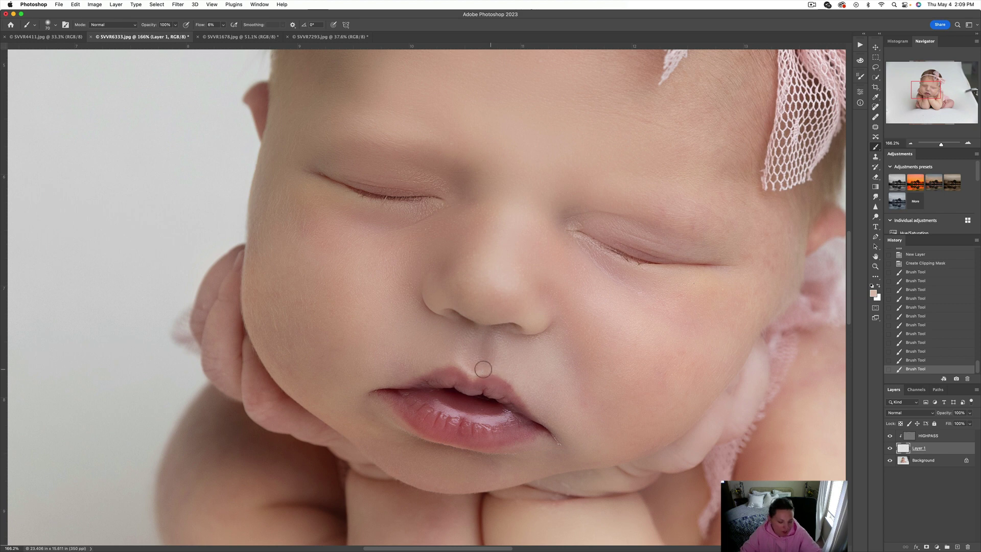
left_click(471, 374, "alt")
left_click_drag(463, 366, 470, 371)
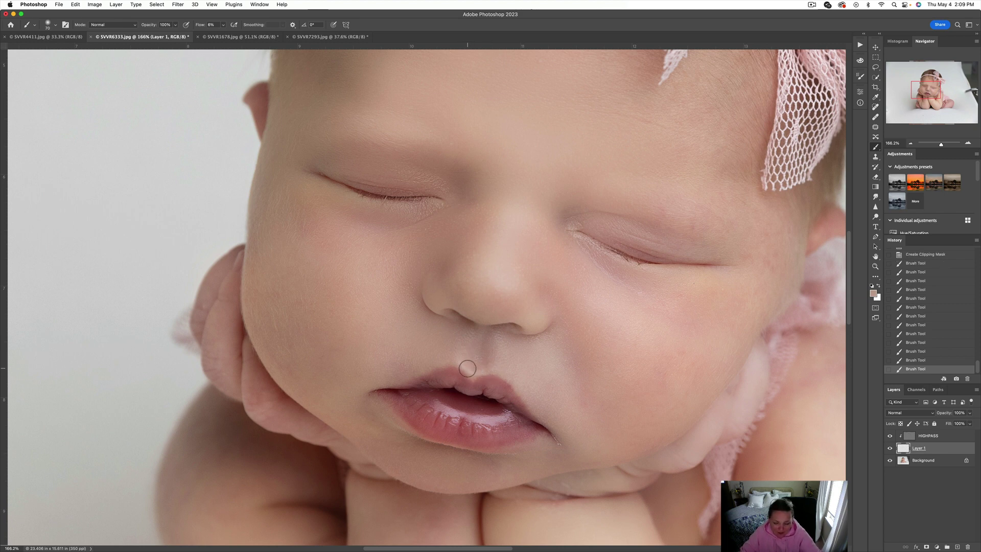
key("bracketleft")
key("bracketleft")
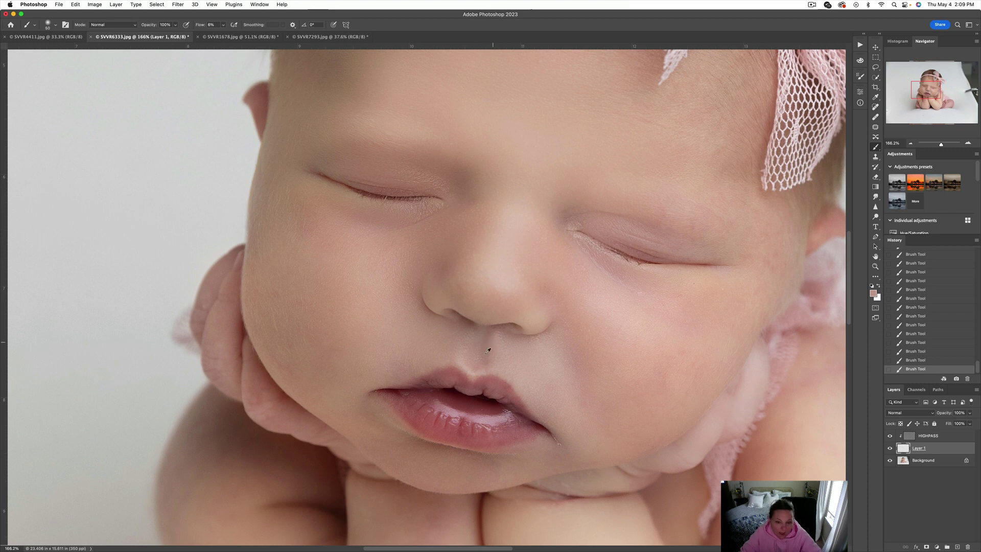
left_click(473, 370, "alt")
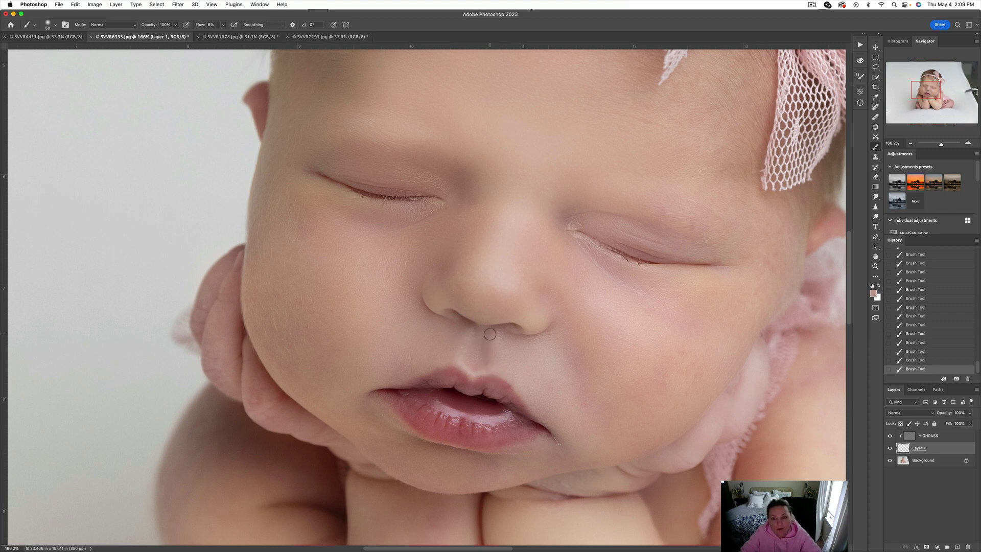
key("bracketright")
key("bracketright")
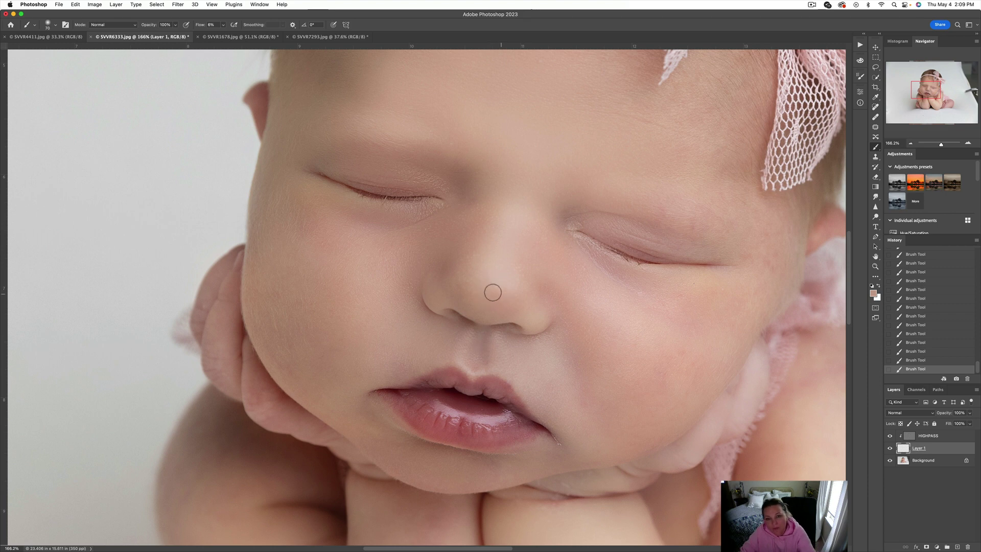
key("bracketright")
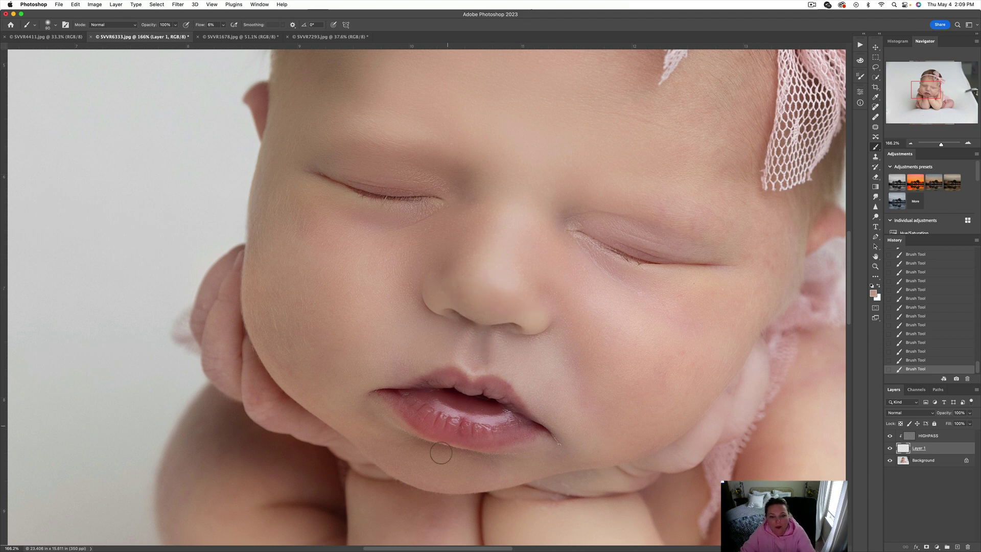
- Flatten the image and add the Rosy Baby Cheeks levels adjustment with an inverted mask
scroll(443, 361, "down", 3)
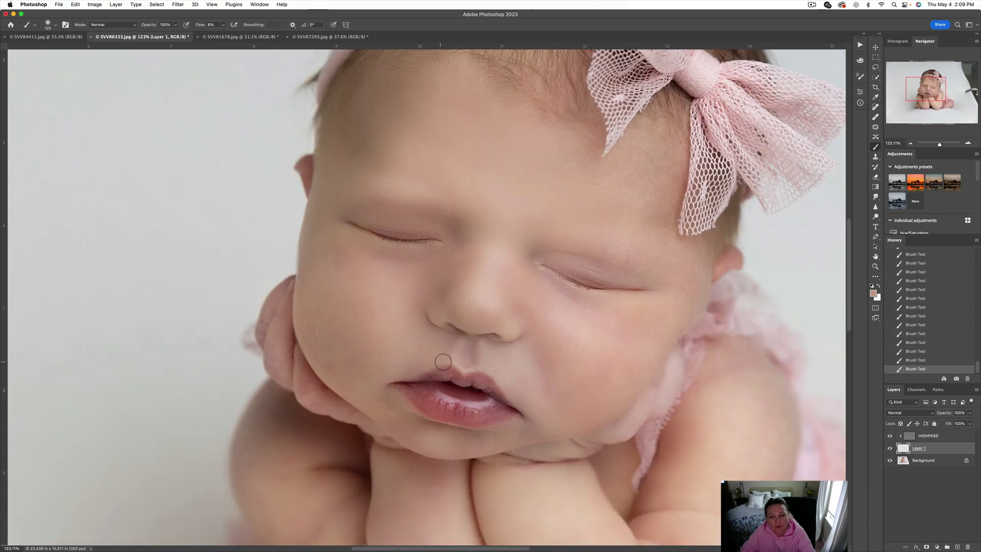
scroll(442, 361, "down", 5)
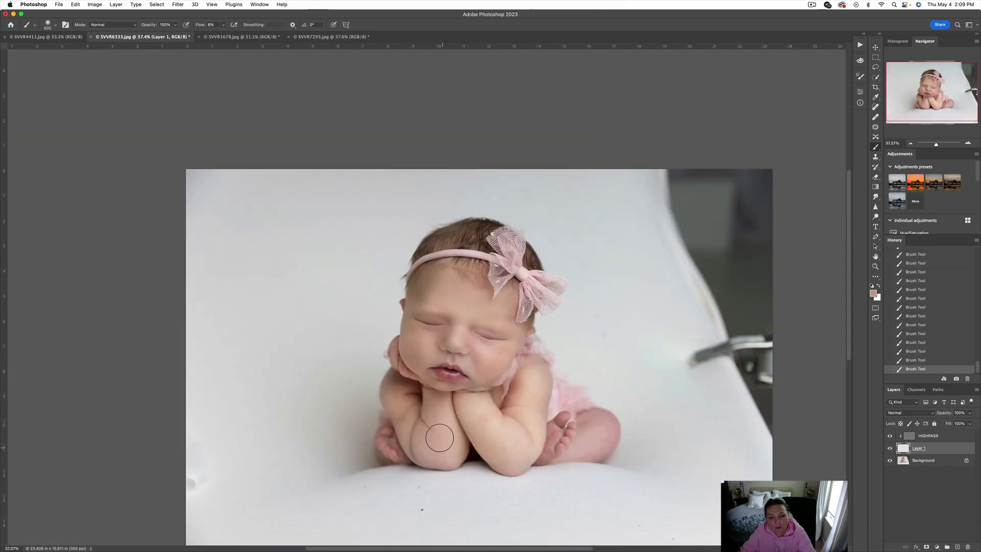
key("super+shift+e")
scroll(500, 385, "down", 5)
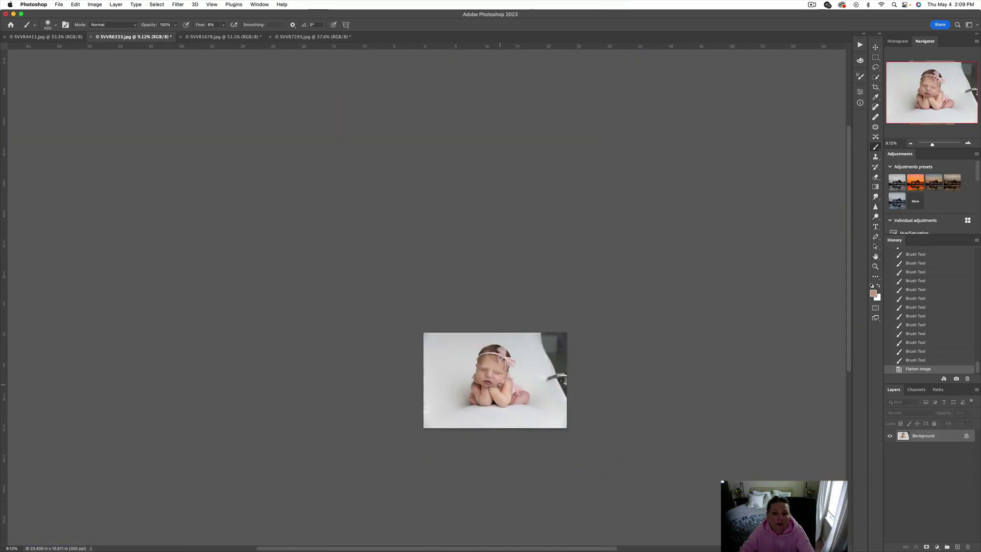
scroll(476, 384, "up", 5)
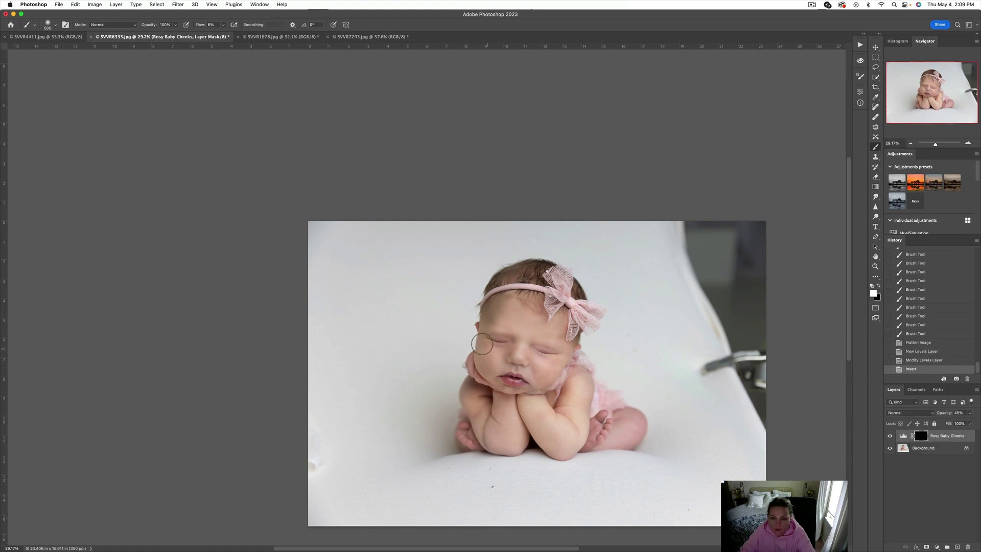
- Raise the brush flow to 100% and paint both cheeks into the Rosy Baby Cheeks mask in white
left_click(484, 364)
left_click(484, 364)
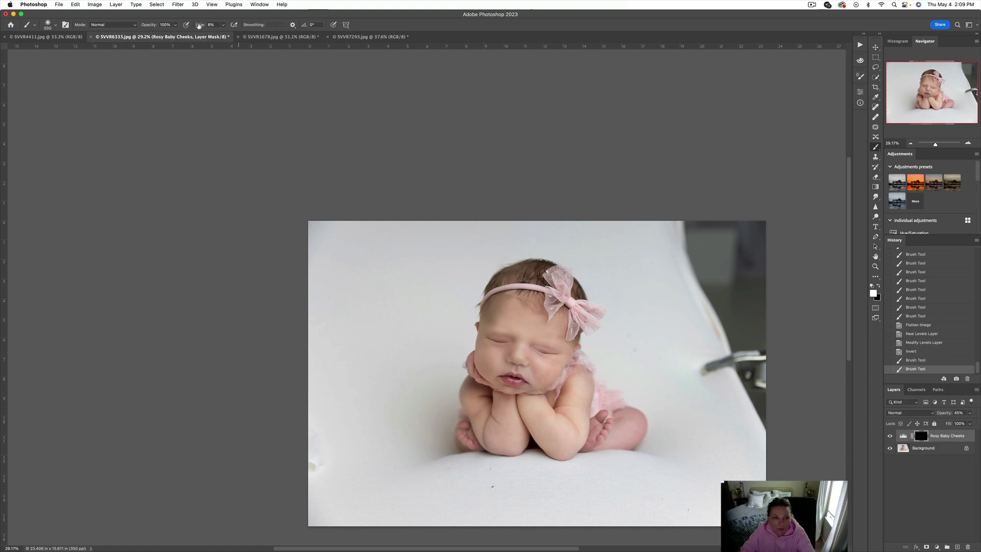
left_click_drag(199, 26, 248, 26)
left_click(486, 368)
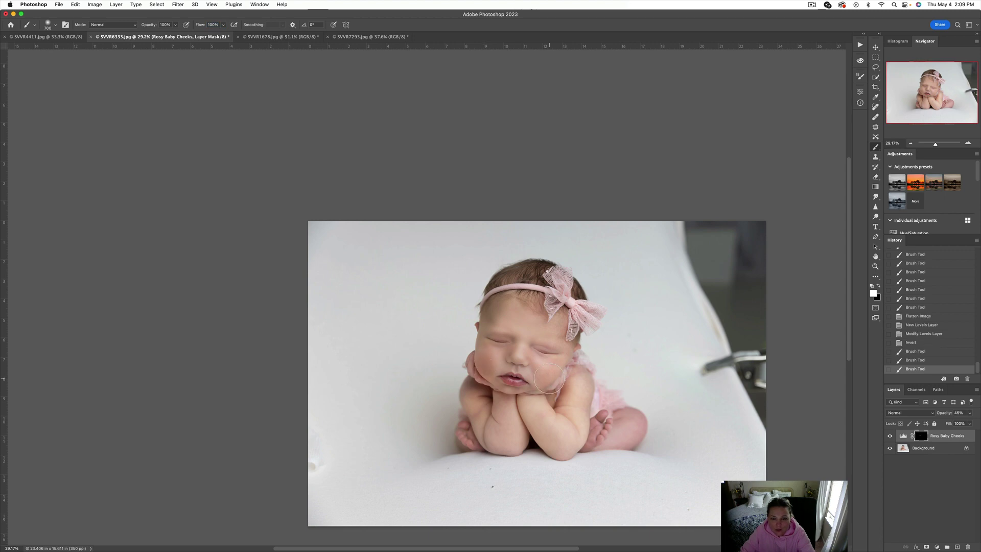
left_click(549, 378)
- Reduce the Rosy Baby Cheeks layer's opacity to 33% and flatten the image
left_click_drag(951, 413, 944, 413)
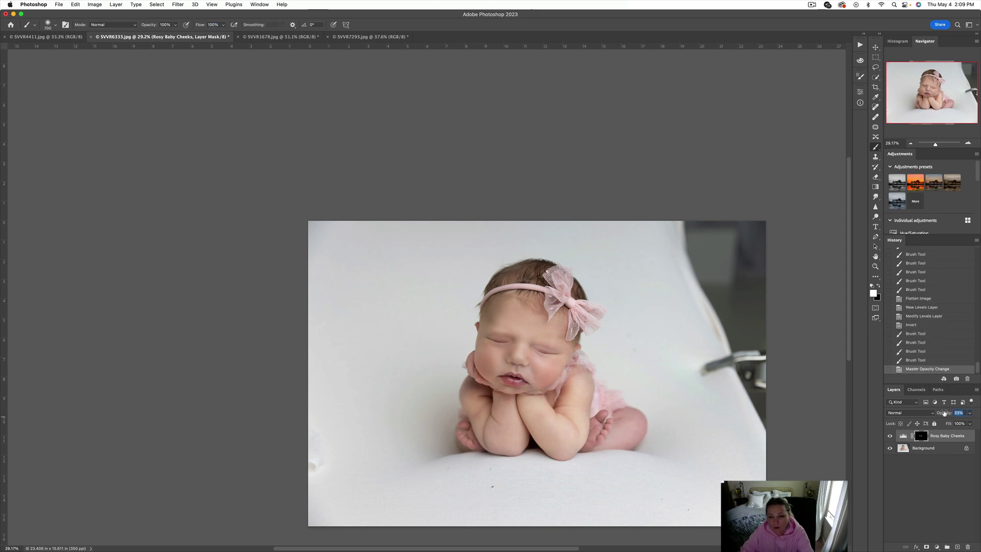
key("super+shift+f")
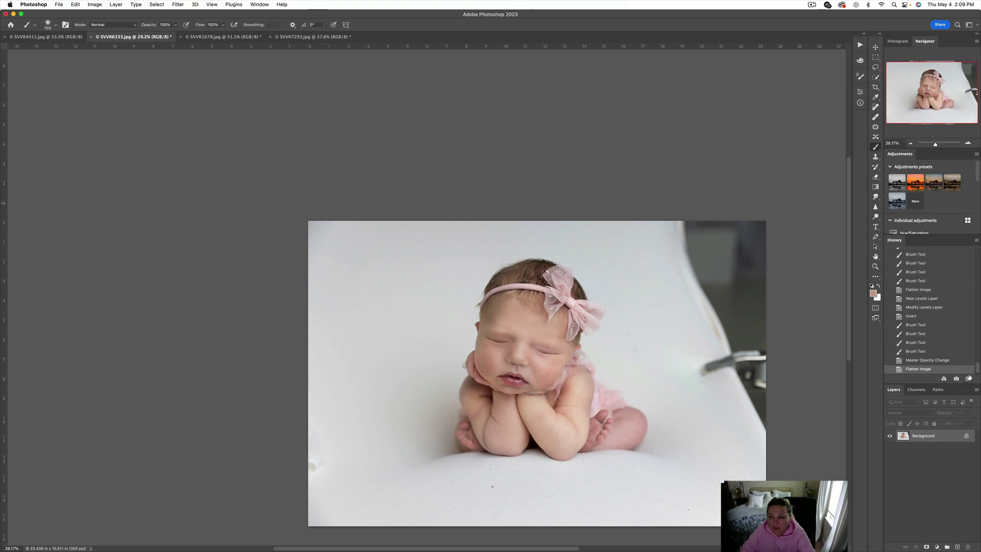
- Compare the original SVVR6333.jpg state with Snapshots 1 through 4 to review the retouching progress
scroll(961, 317, "up", 10)
left_click(960, 253)
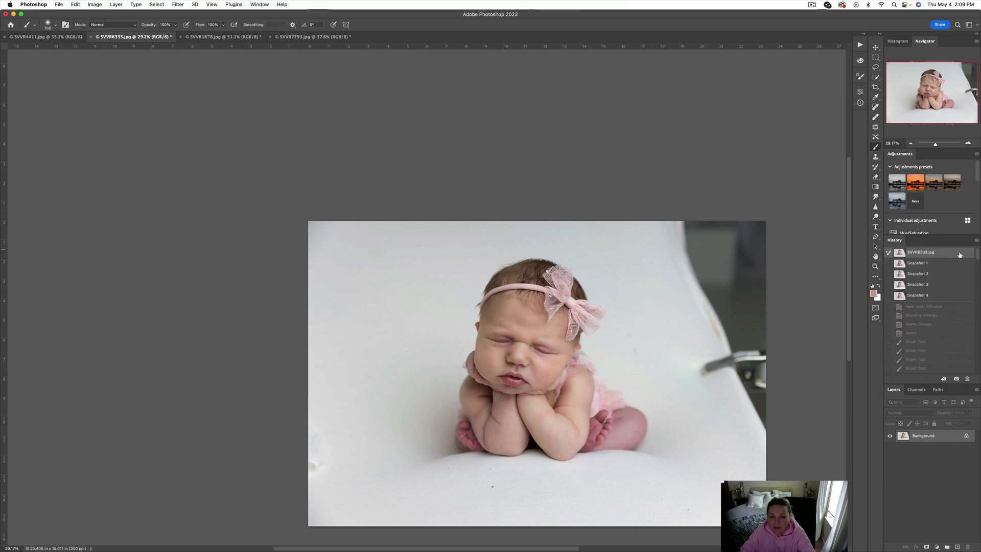
left_click(945, 296)
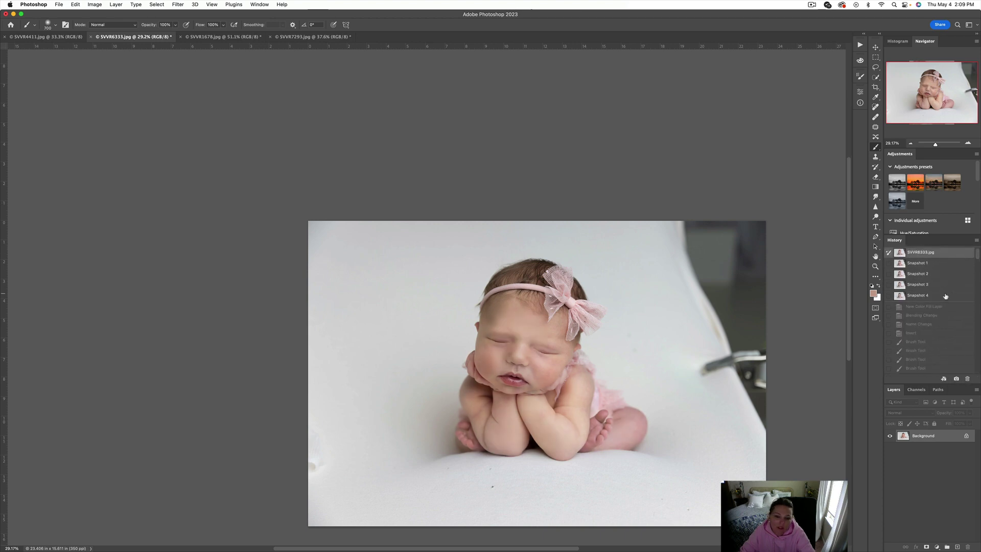
left_click(948, 253)
left_click(937, 265)
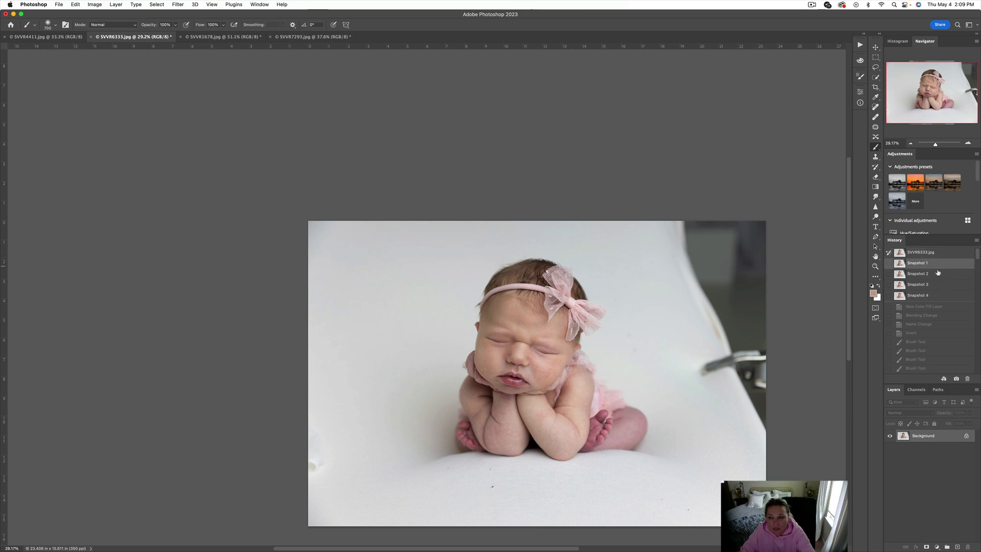
left_click(939, 276)
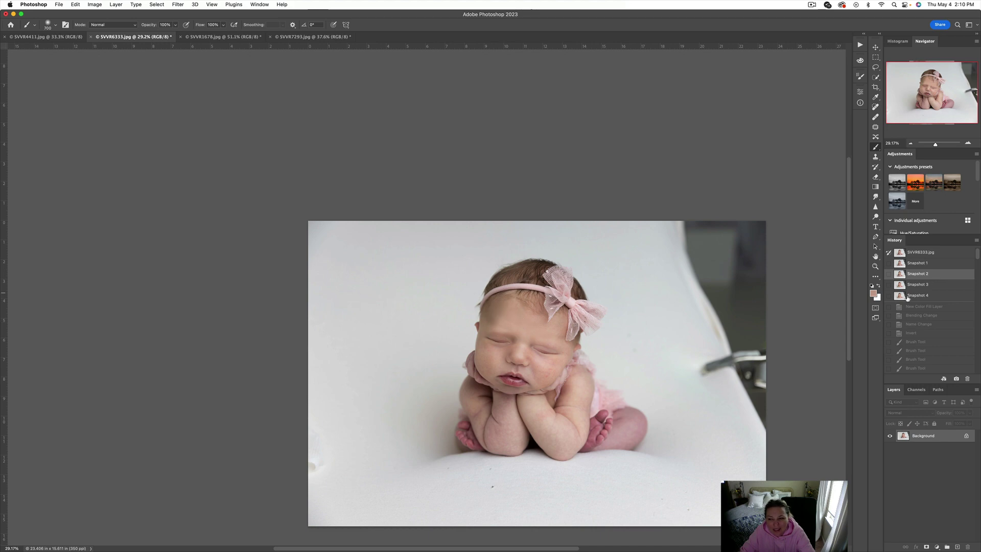
left_click(943, 287)
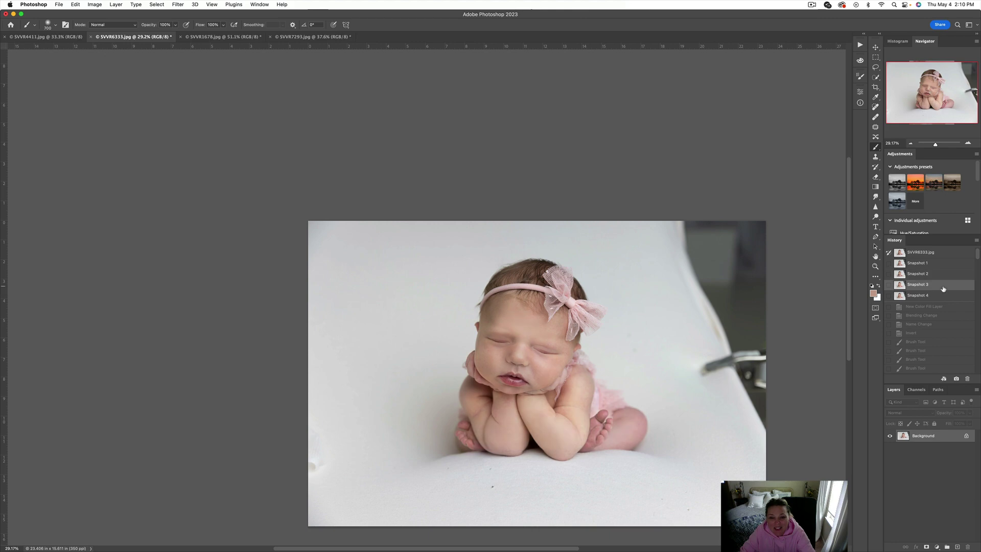
left_click(942, 296)
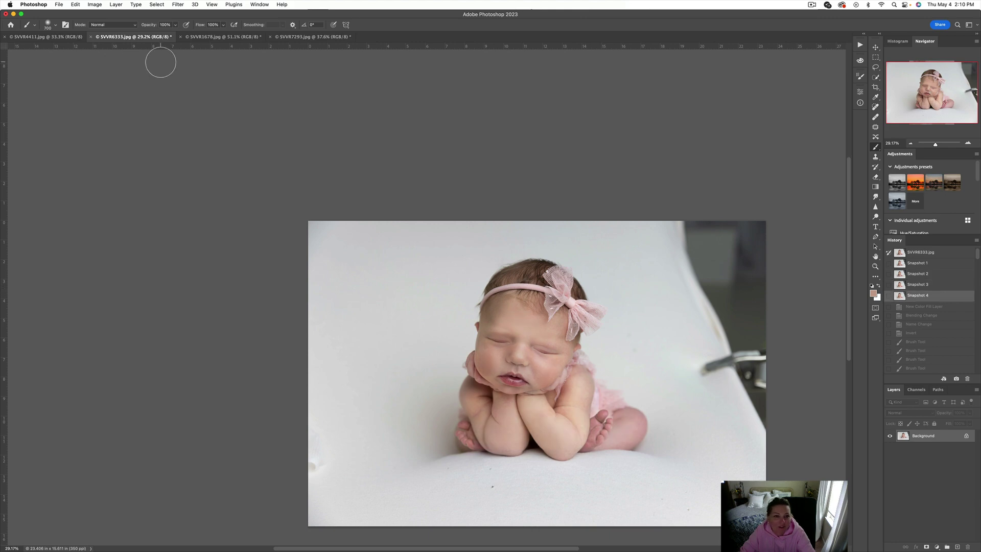
- Switch to SVVR4411.jpg and apply the High Pass filter to a desaturated HIGHPASS copy of the photo
left_click(876, 47)
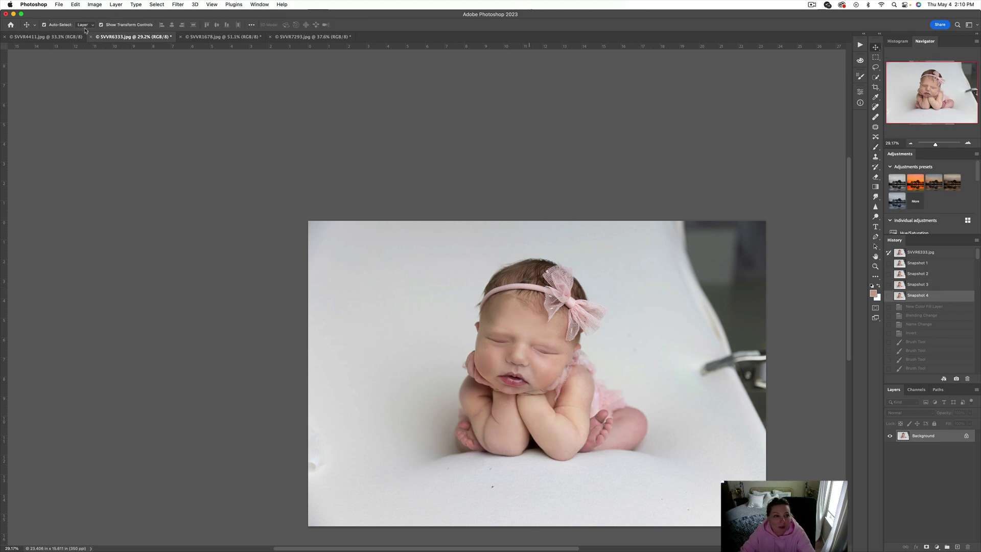
left_click(60, 37)
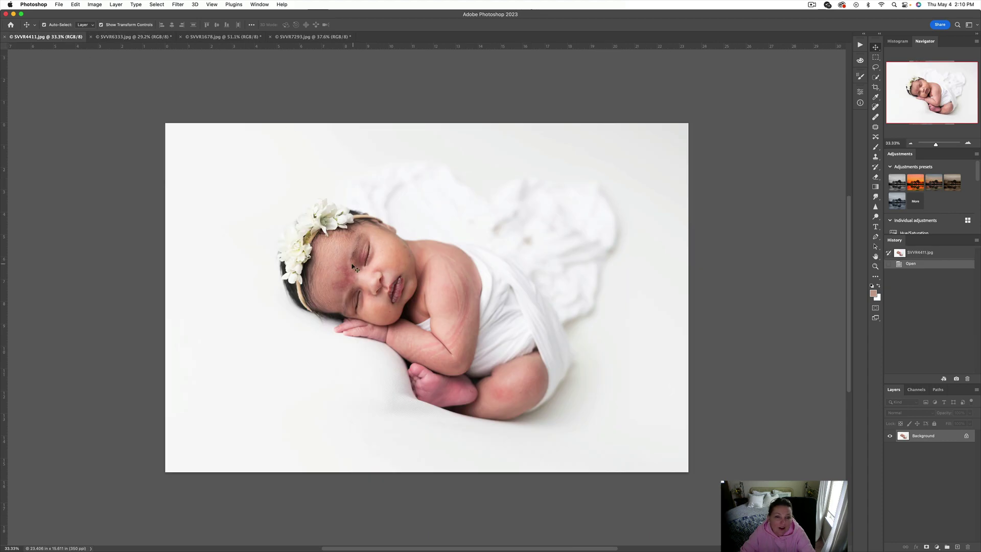
scroll(354, 267, "up", 6)
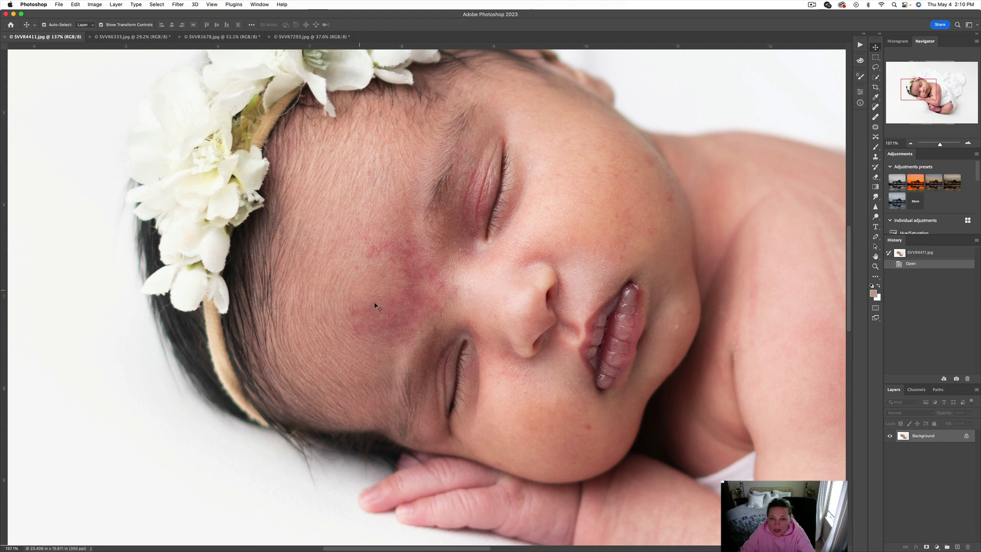
scroll(404, 312, "down", 3)
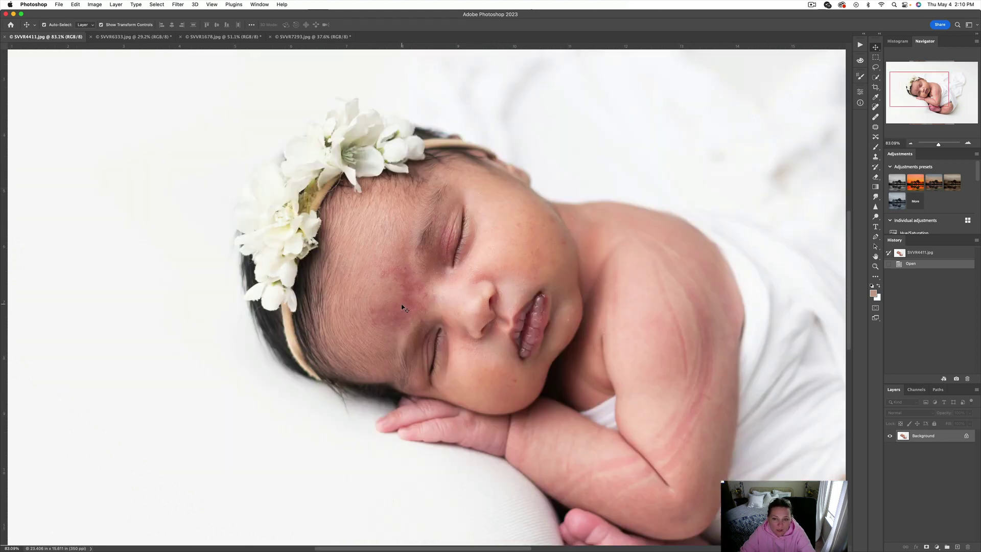
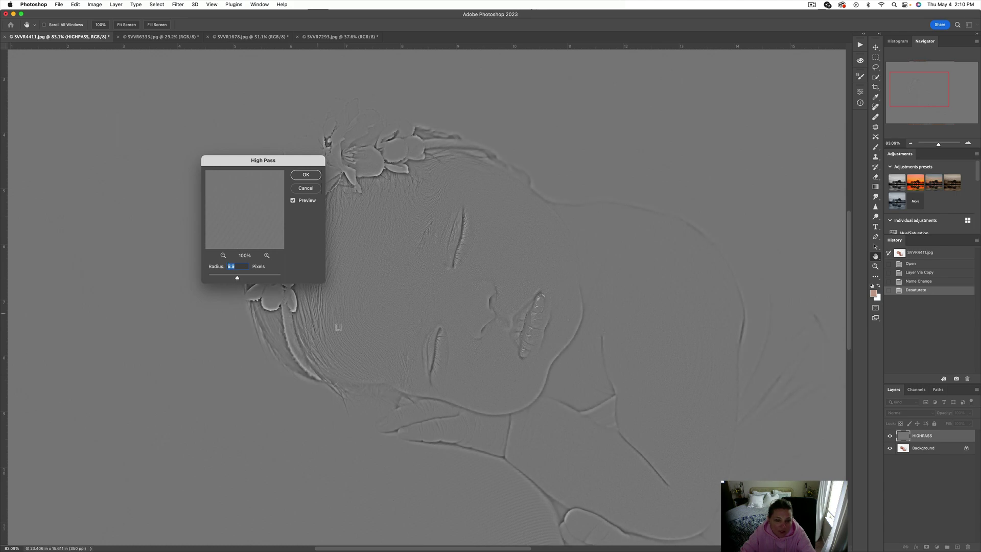
left_click_drag(237, 278, 240, 279)
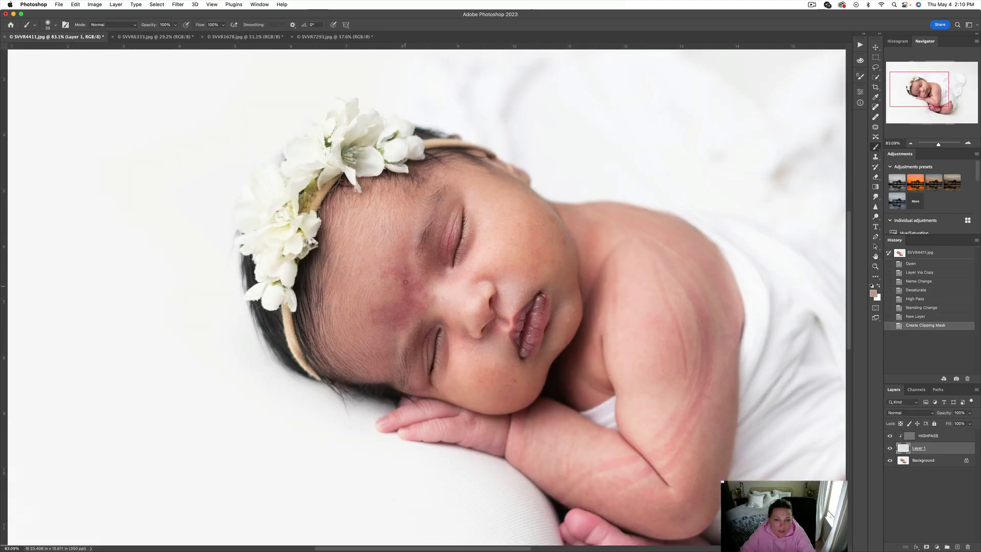
- Set the brush flow to 10% and paint sampled forehead color over the purple patch's upper part on Layer 1
key("bracketright")
key("bracketright")
key("bracketright")
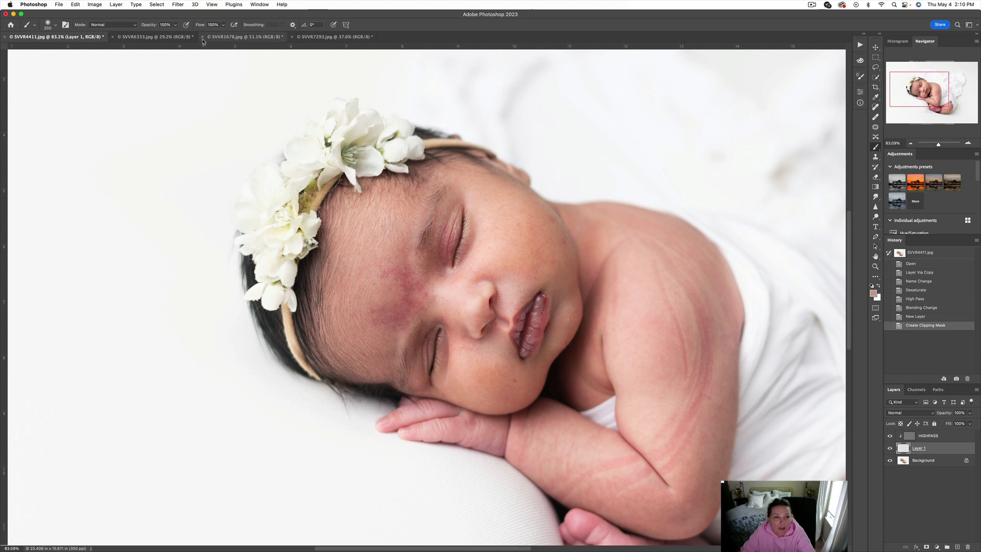
left_click_drag(202, 24, 199, 27)
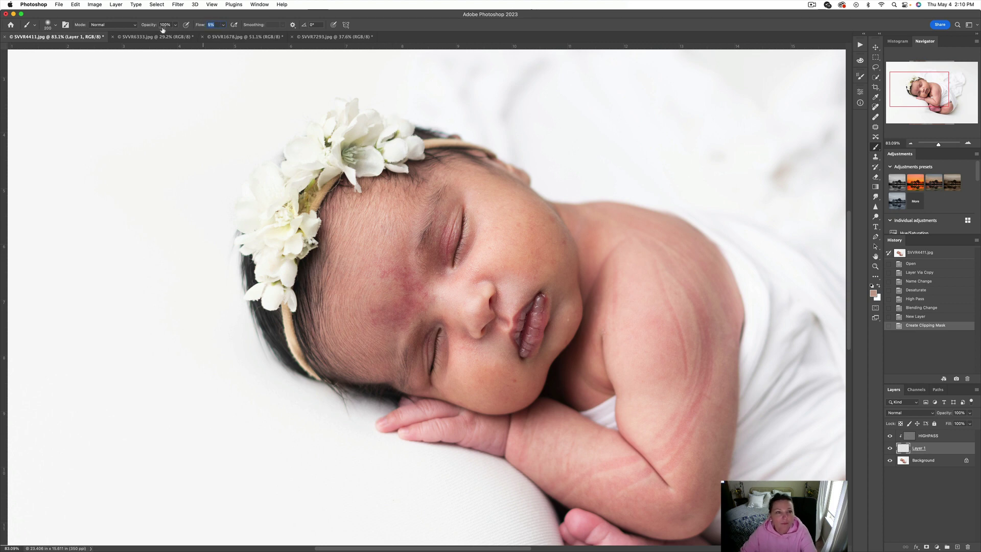
type("10")
key("Return")
key("bracketright")
key("bracketright")
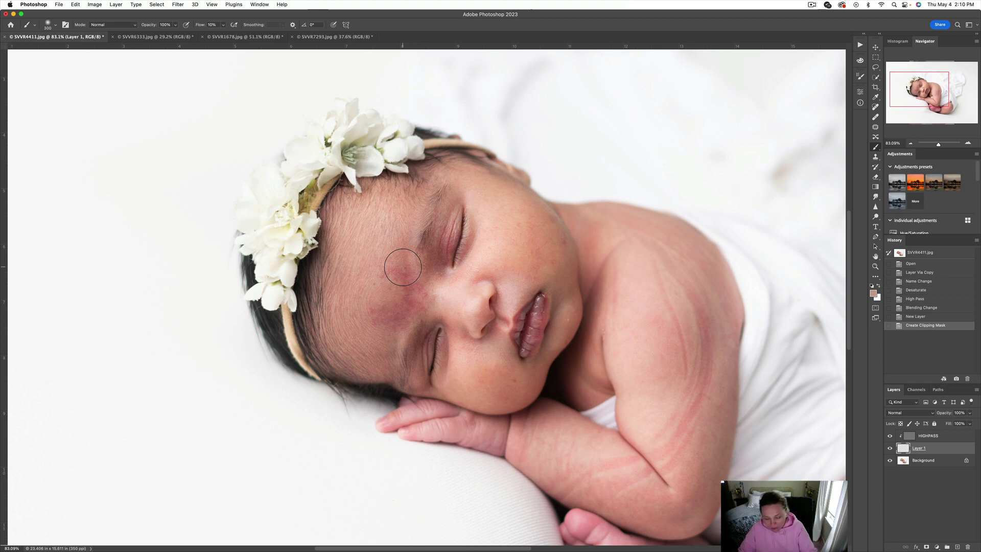
key("bracketleft")
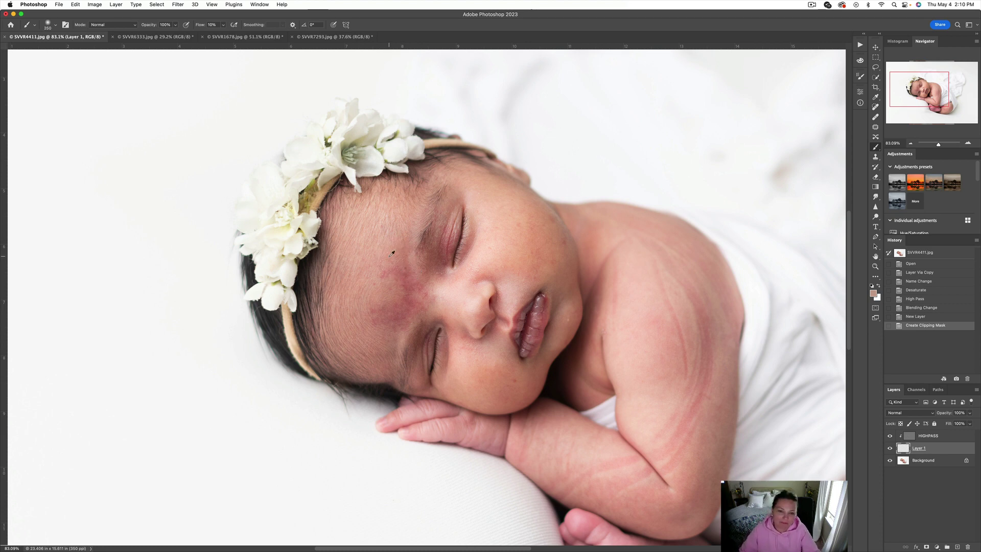
left_click(389, 256, "alt")
mouse_move(397, 255)
left_mouse_down()
mouse_move(391, 290)
mouse_move(394, 260)
mouse_move(409, 274)
mouse_move(400, 286)
mouse_move(410, 287)
mouse_move(402, 260)
mouse_move(387, 275)
mouse_move(383, 306)
mouse_move(397, 324)
mouse_move(439, 297)
mouse_move(402, 296)
mouse_move(416, 286)
mouse_move(410, 263)
mouse_move(383, 299)
mouse_move(386, 329)
mouse_move(391, 311)
mouse_move(370, 316)
mouse_move(405, 320)
mouse_move(389, 349)
mouse_move(397, 319)
mouse_move(373, 297)
mouse_move(375, 311)
mouse_move(386, 237)
left_mouse_up()
- Cover the rest of the forehead's purple patch down to the lower eyebrow with skin tones sampled around it
left_click(393, 292, "alt")
left_click(380, 292, "alt")
left_click(437, 296, "alt")
left_click(387, 327, "alt")
left_click(389, 350, "alt")
left_click(376, 235, "alt")
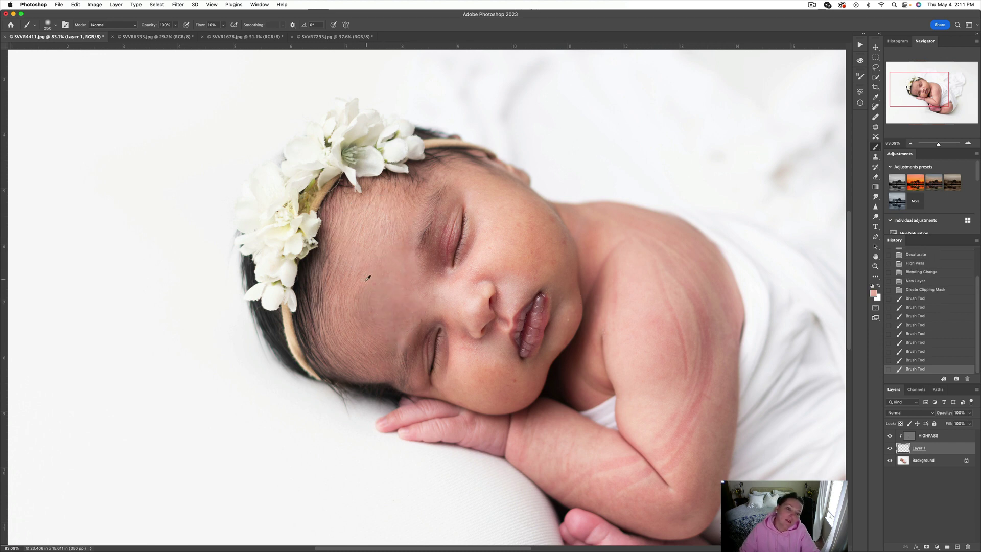
left_click(351, 290, "alt")
left_click_drag(363, 311, 393, 347)
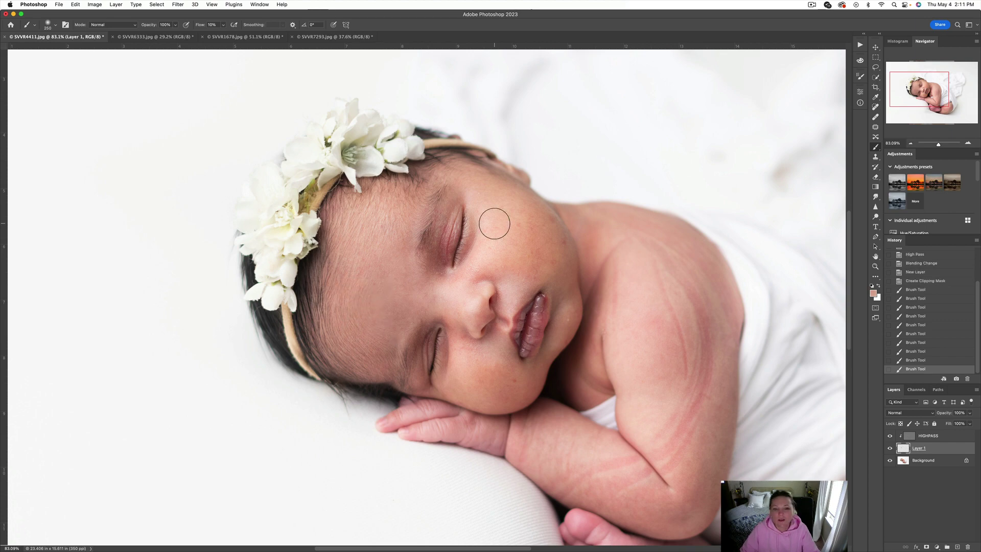
scroll(340, 324, "up", 5)
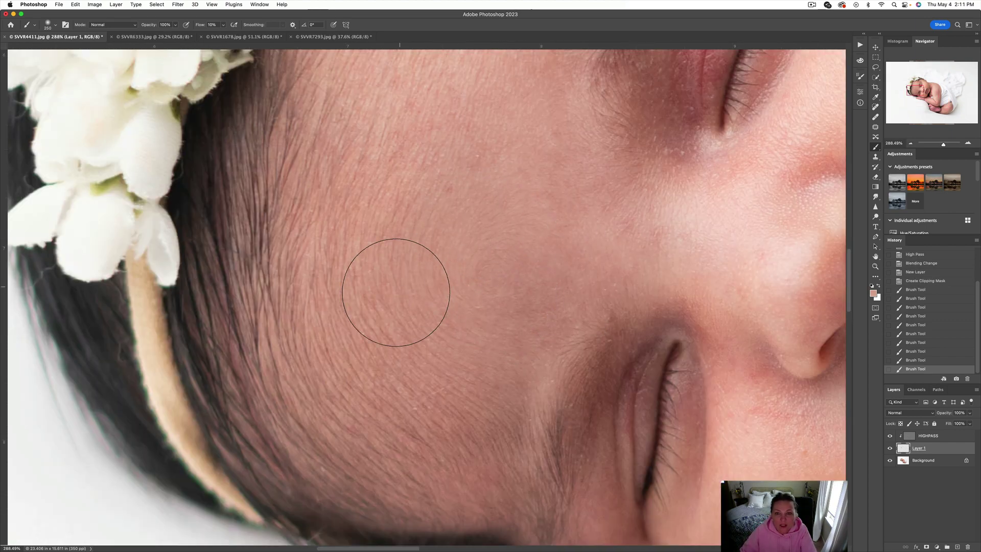
scroll(396, 292, "down", 4)
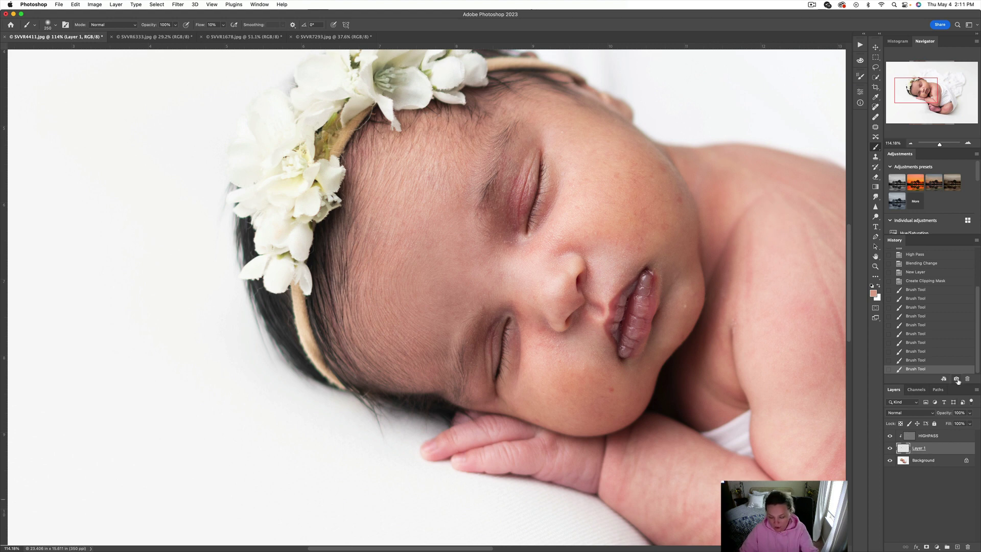
- Flatten the image, compare the original SVVR4411.jpg state with Snapshot 1, and return to the Flatten Image state
key("super+shift+e")
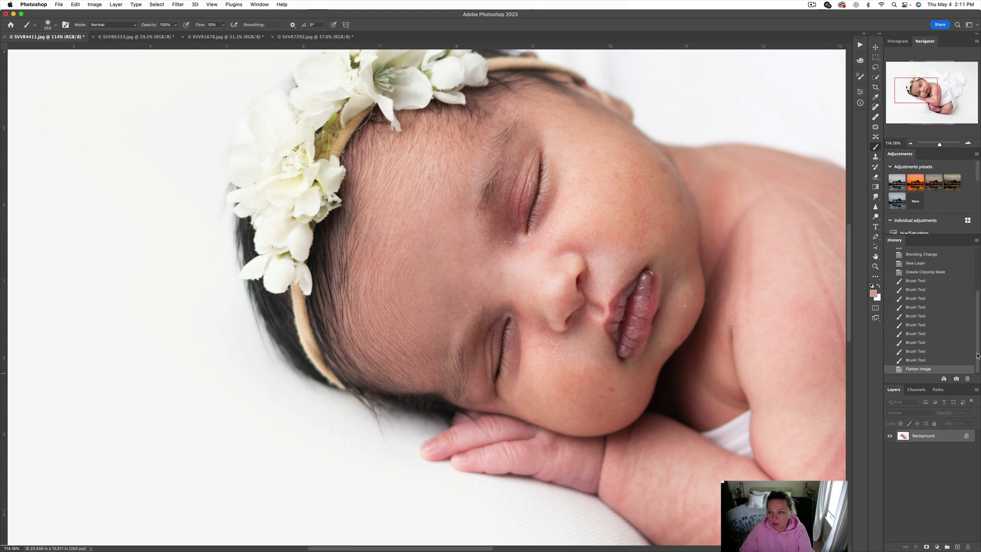
left_click_drag(977, 356, 979, 258)
left_click(947, 254)
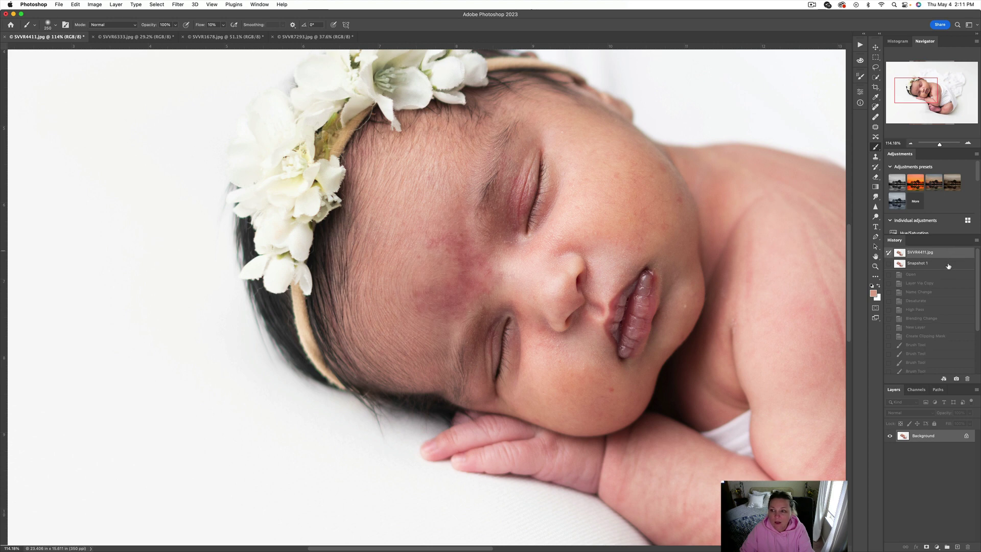
left_click(948, 263)
left_click(949, 255)
left_click(876, 127)
scroll(975, 270, "down", 5)
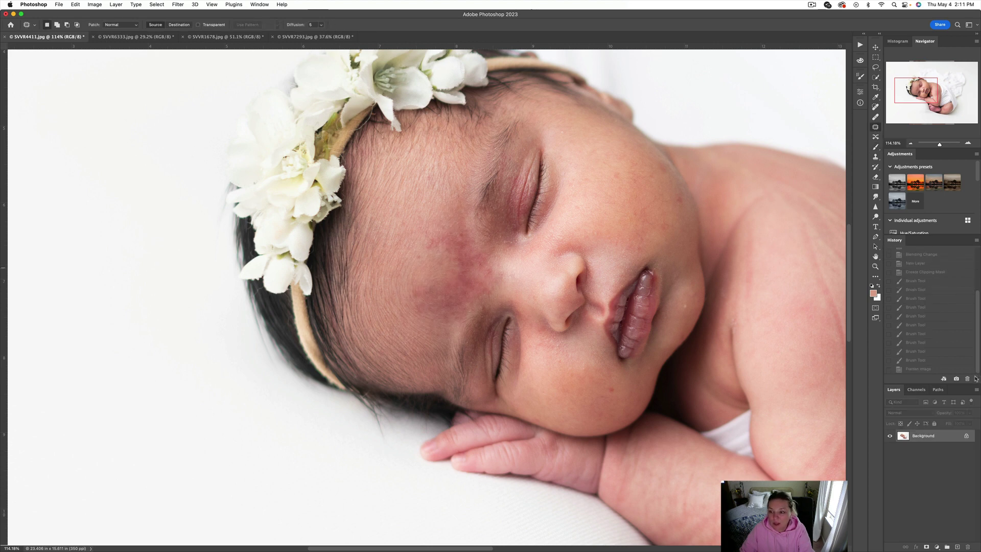
left_click(920, 369)
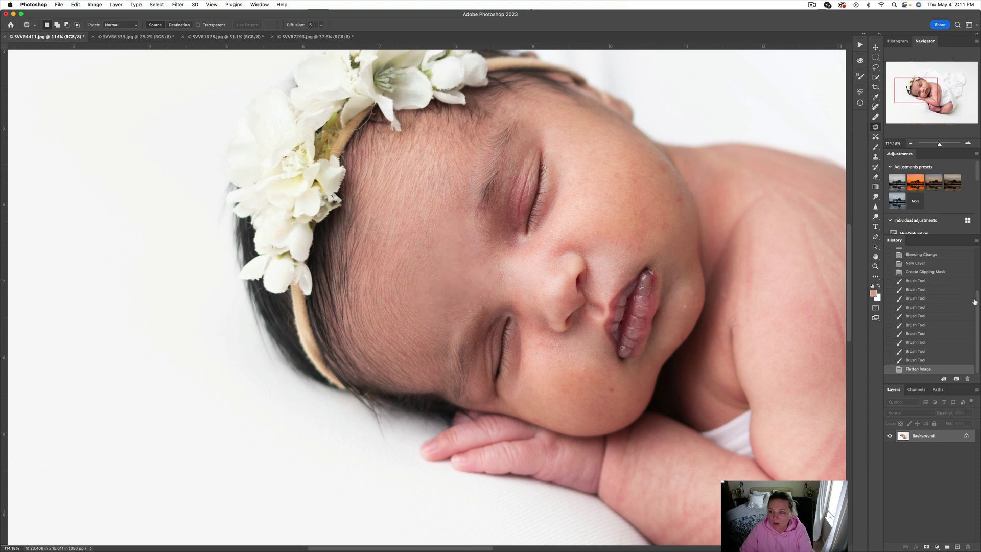
- From the original photo state, add the Paint Away Red Splotches group and paint its mask over the purple forehead patch at 100% flow
left_click_drag(974, 301, 954, 240)
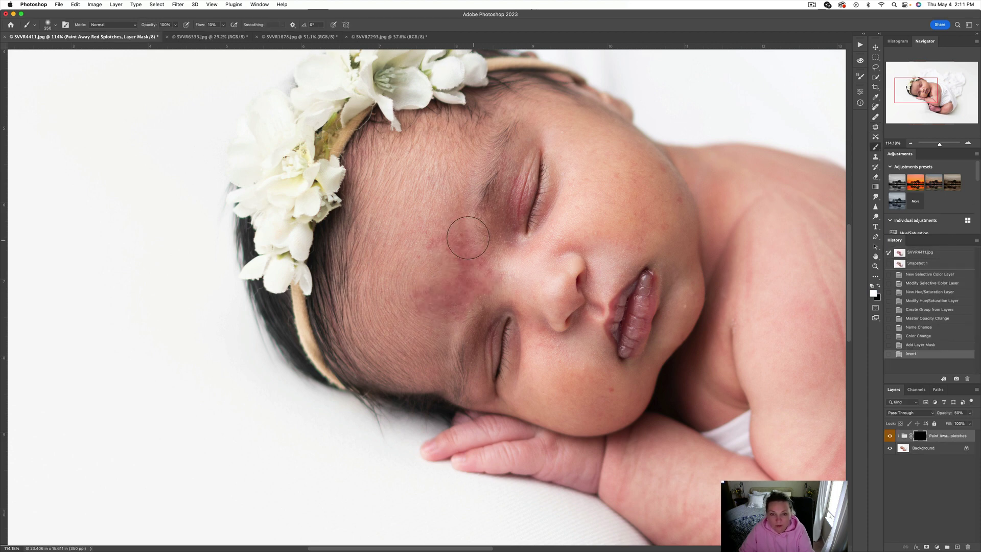
left_click_drag(455, 240, 472, 268)
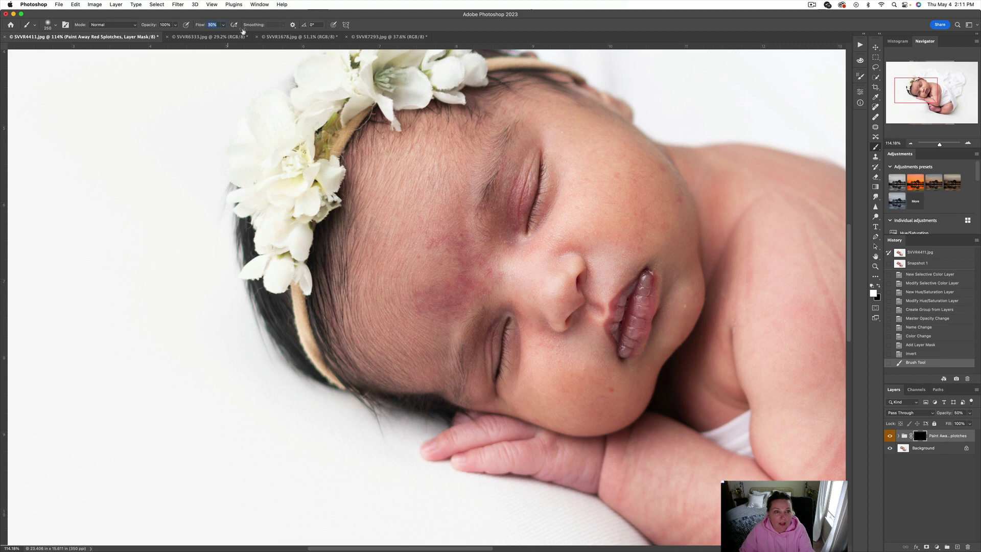
left_click_drag(242, 30, 278, 30)
mouse_move(467, 228)
left_mouse_down()
mouse_move(454, 244)
mouse_move(463, 254)
mouse_move(452, 295)
mouse_move(428, 302)
mouse_move(454, 240)
left_mouse_up()
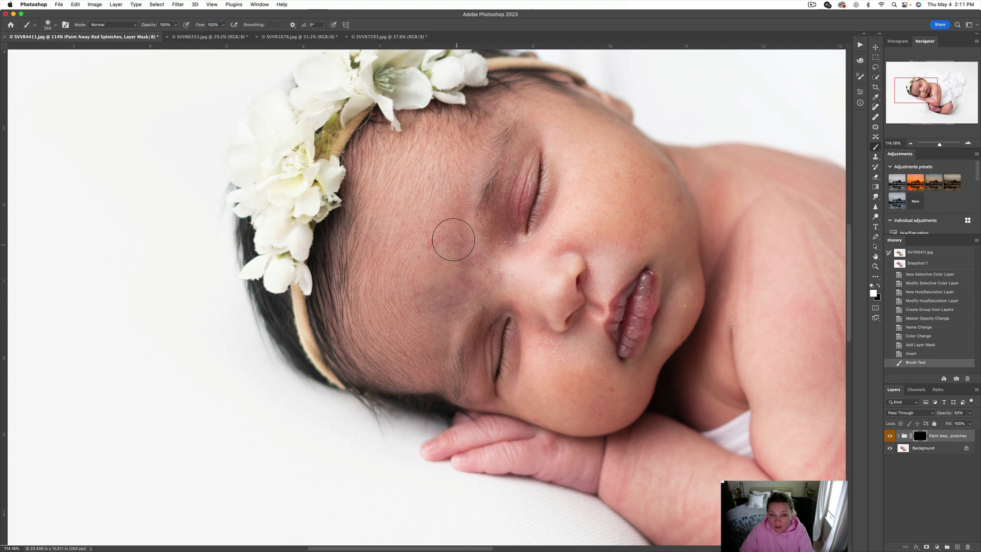
left_click(453, 239)
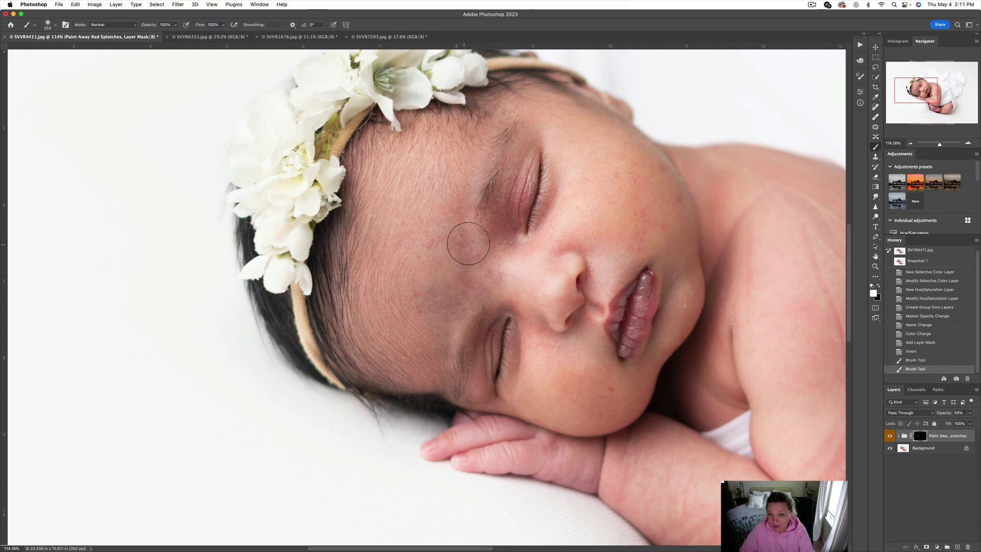
- Paint the red-splotch correction over both eyelids, enlarging the brush to 500 px
left_click_drag(510, 206, 514, 197)
key("bracketright")
key("bracketright")
key("bracketright")
left_click_drag(492, 347, 494, 345)
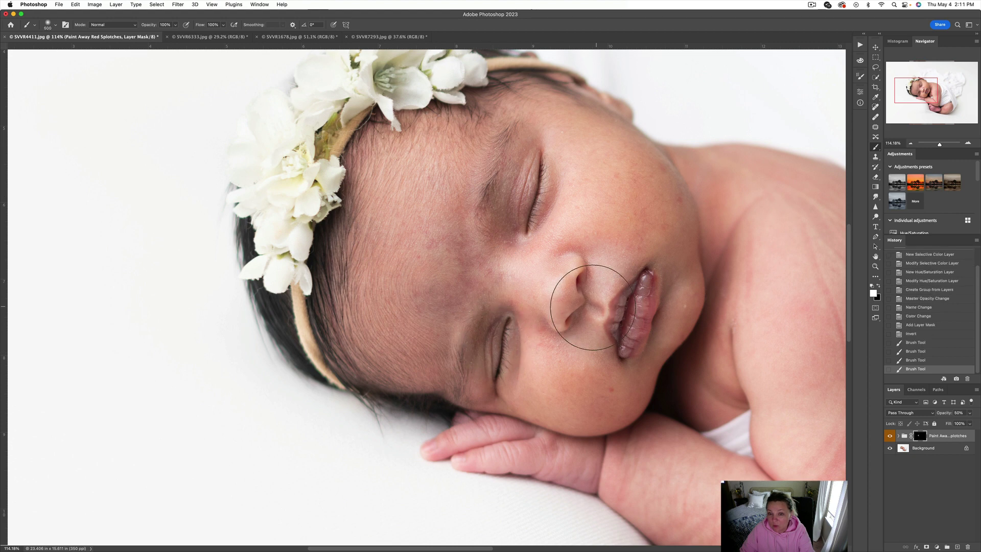
- Extend the red-splotch correction across the nose, the area above the lips and the upper cheek
left_click(579, 306)
left_click(623, 267)
left_click(608, 228)
left_click(621, 192)
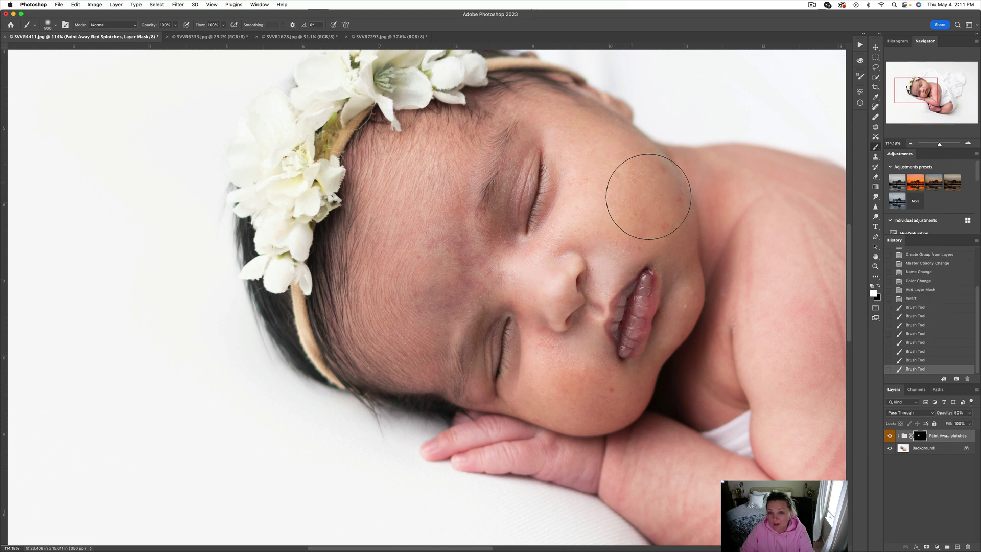
- Touch up redness on the upper eyelid, between the brows and on the forehead, reducing the brush to 300 px, and flatten the image
left_click(524, 177)
left_click(503, 230)
key("bracketleft")
key("bracketleft")
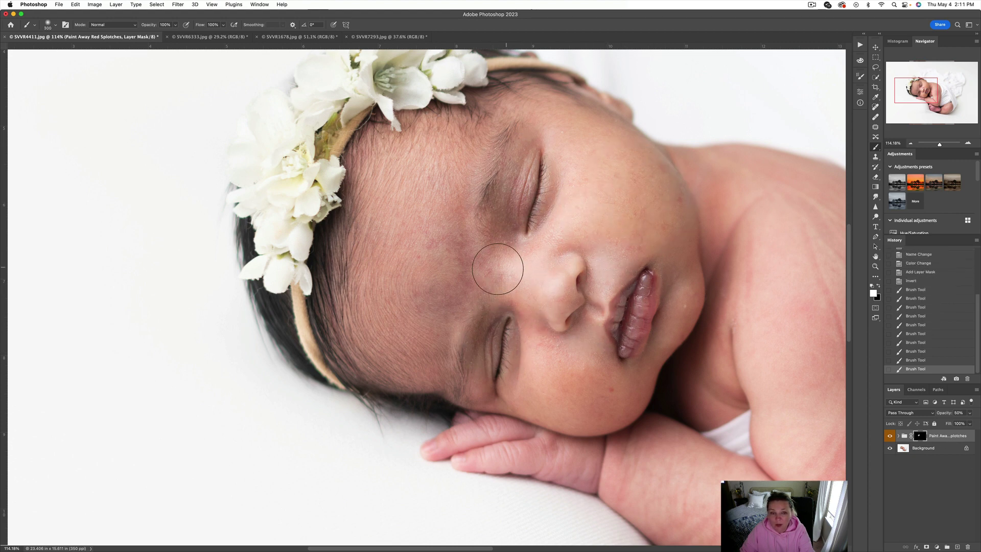
left_click(438, 236)
key("super+shift+f")
- Add the Natural Baby Skin Smoother group and paint its mask over the forehead and face, enlarging the brush to 400 px
scroll(556, 220, "down", 5)
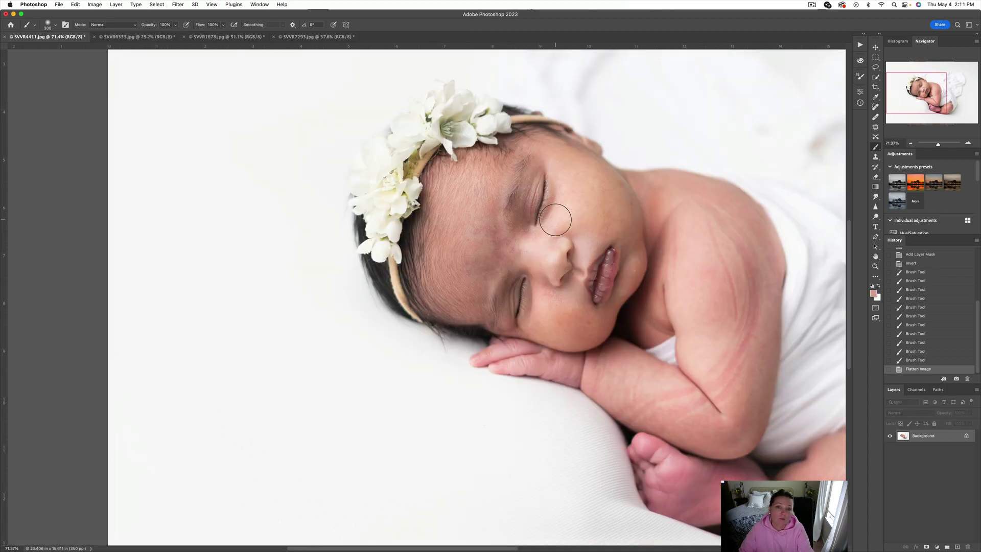
scroll(473, 215, "up", 5)
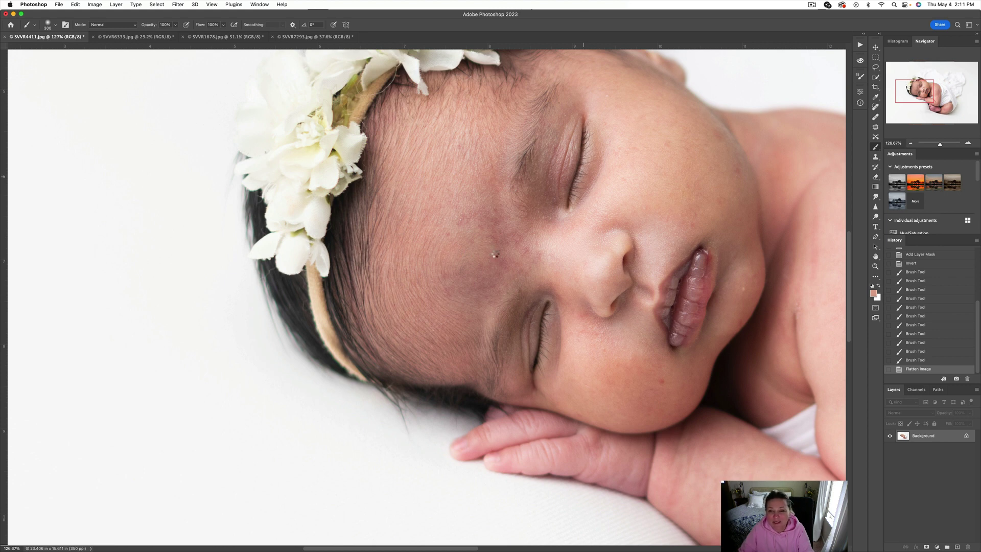
key("F2")
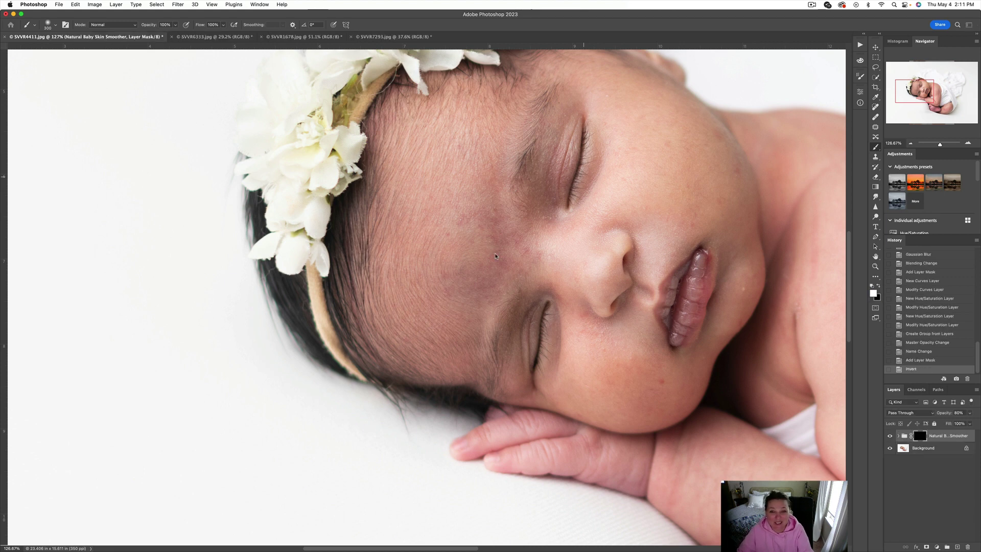
key("Return")
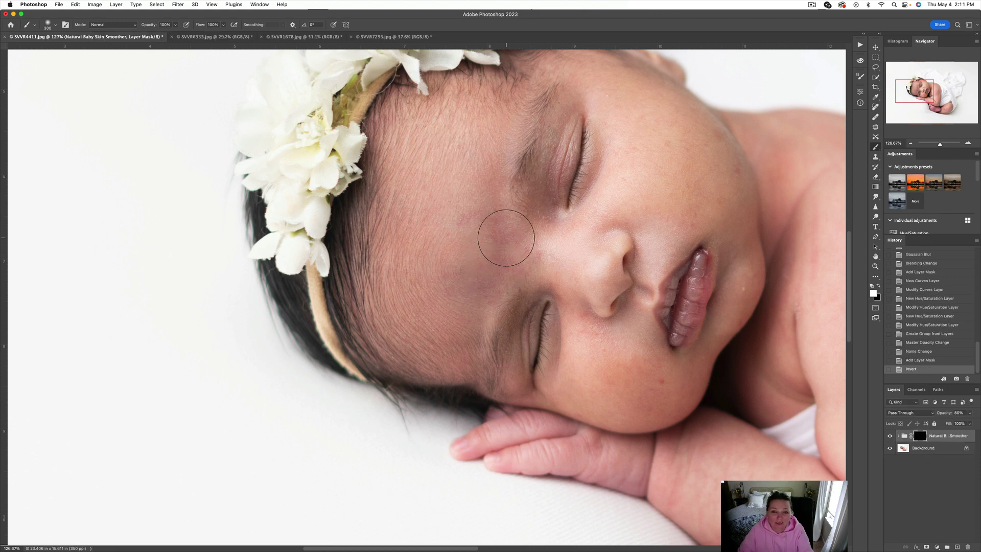
mouse_move(470, 327)
left_mouse_down()
mouse_move(500, 201)
mouse_move(462, 245)
left_mouse_up()
key("bracketright")
mouse_move(537, 120)
left_mouse_down()
mouse_move(648, 228)
mouse_move(584, 340)
mouse_move(501, 258)
mouse_move(750, 325)
left_mouse_up()
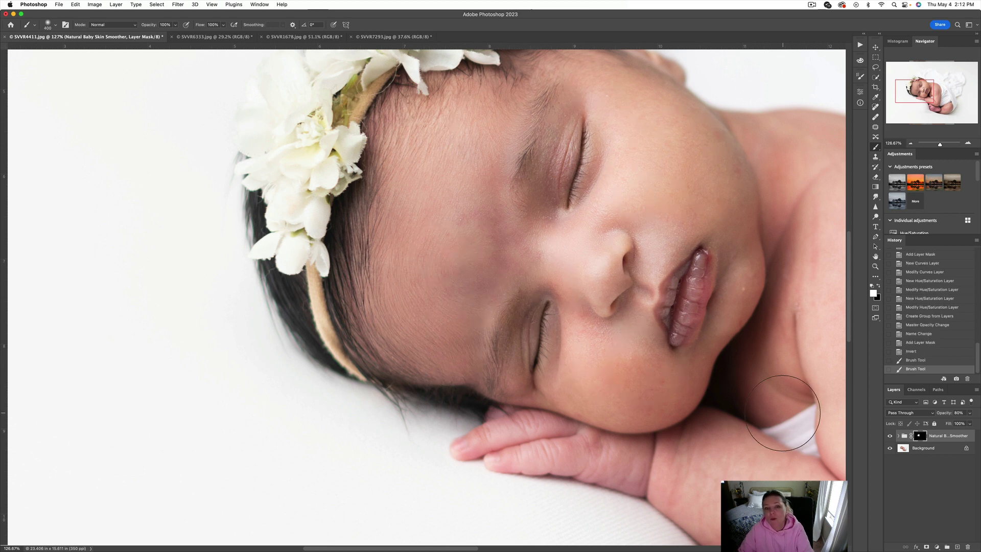
- Compare Snapshot 1 with the smoothed version and save the last brush state as Snapshot 2
scroll(428, 294, "down", 3)
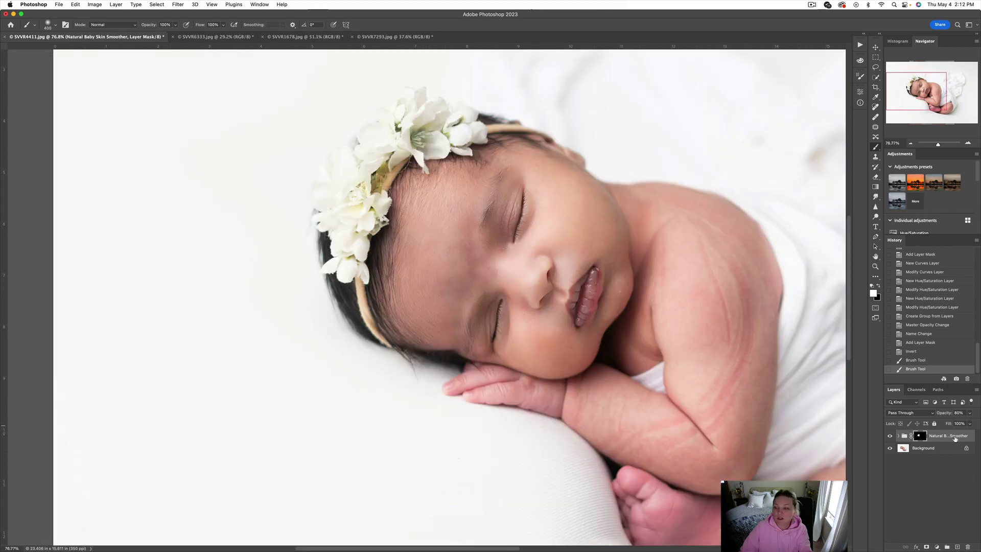
left_click_drag(977, 364, 973, 247)
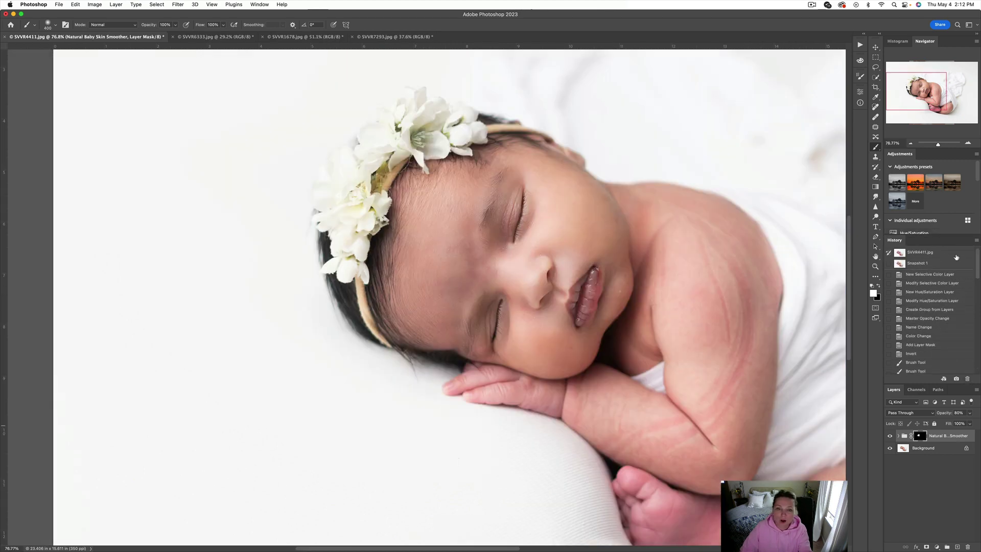
left_click(955, 263)
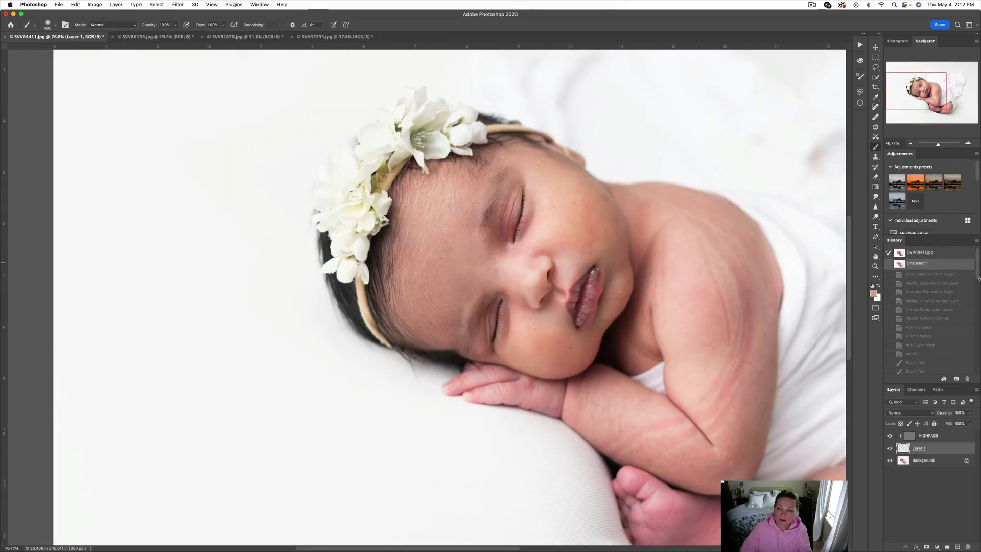
left_click_drag(979, 278, 974, 385)
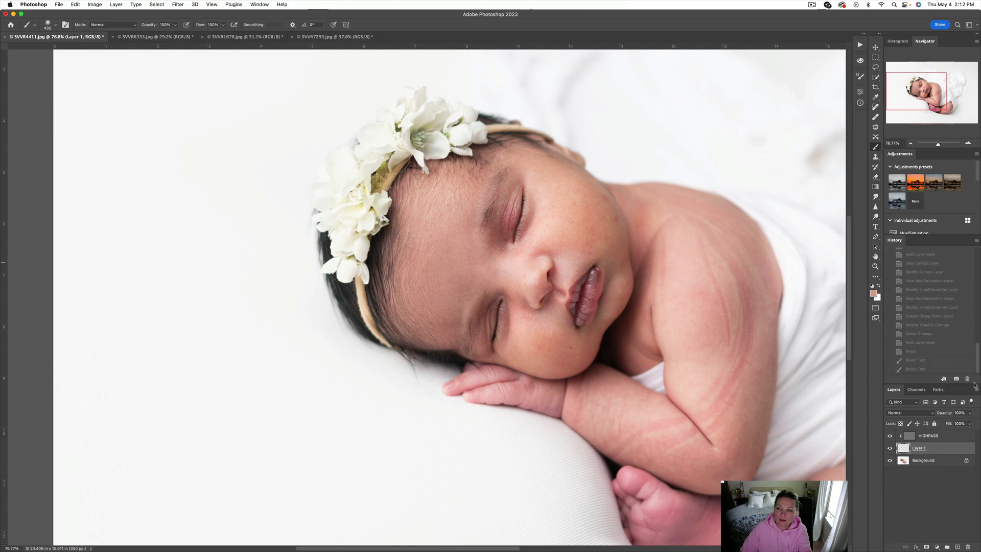
left_click(948, 369)
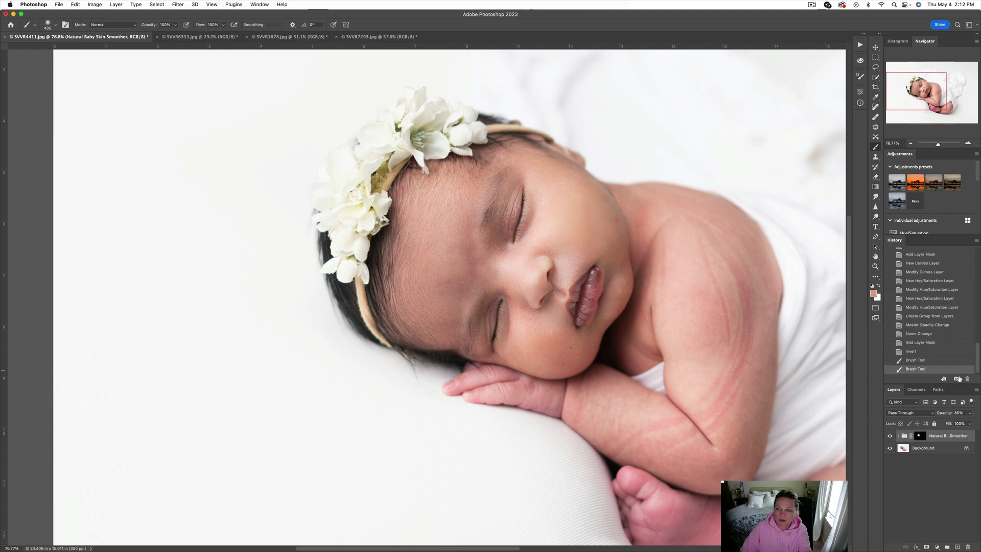
- Compare the original SVVR4411.jpg state with Snapshot 2 and Snapshot 1 to judge the forehead correction
left_click_drag(976, 353, 977, 255)
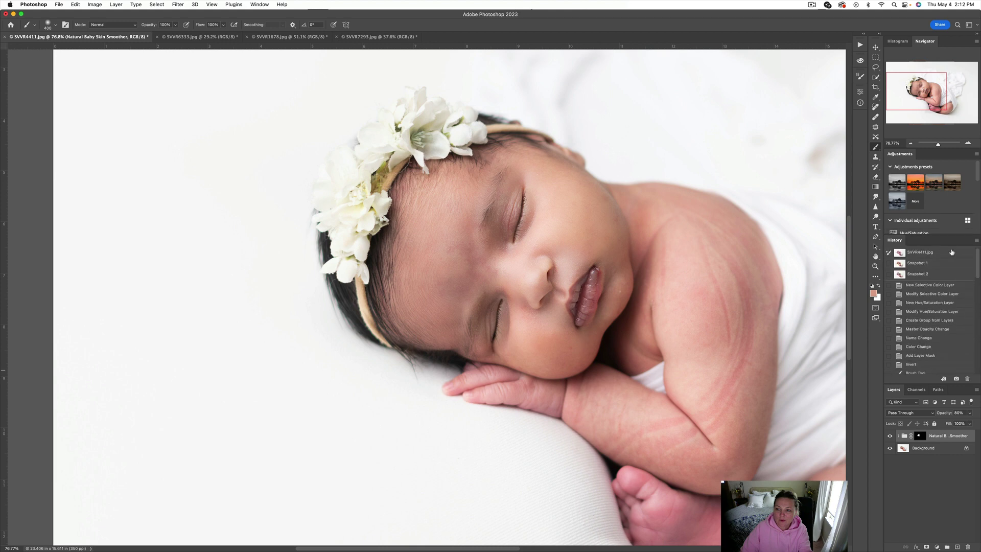
left_click(952, 252)
left_click(945, 277)
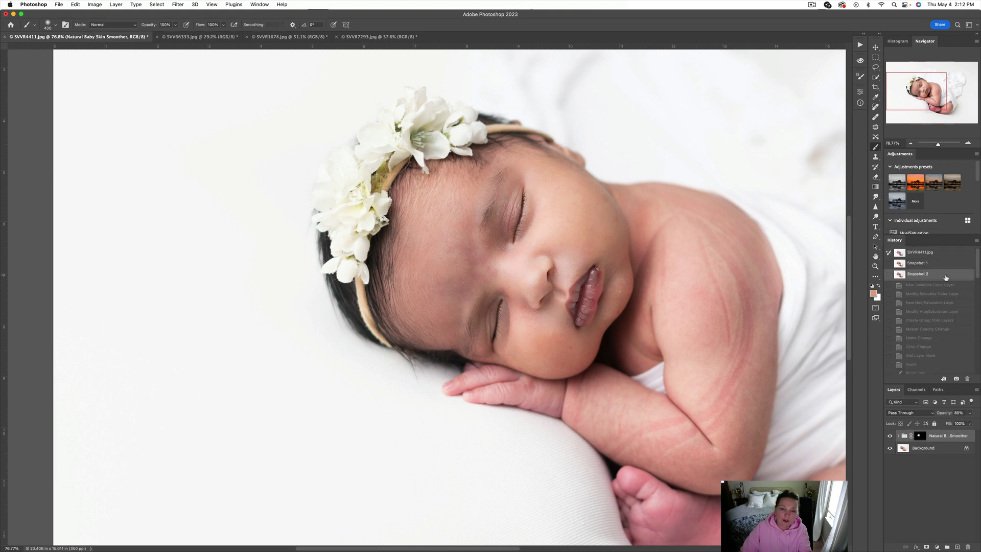
left_click(946, 264)
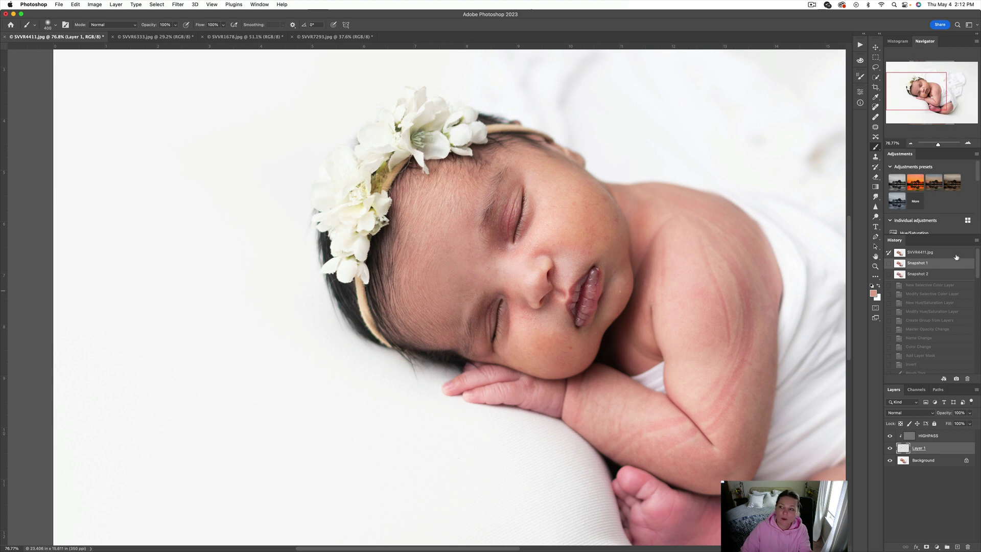
left_click(955, 253)
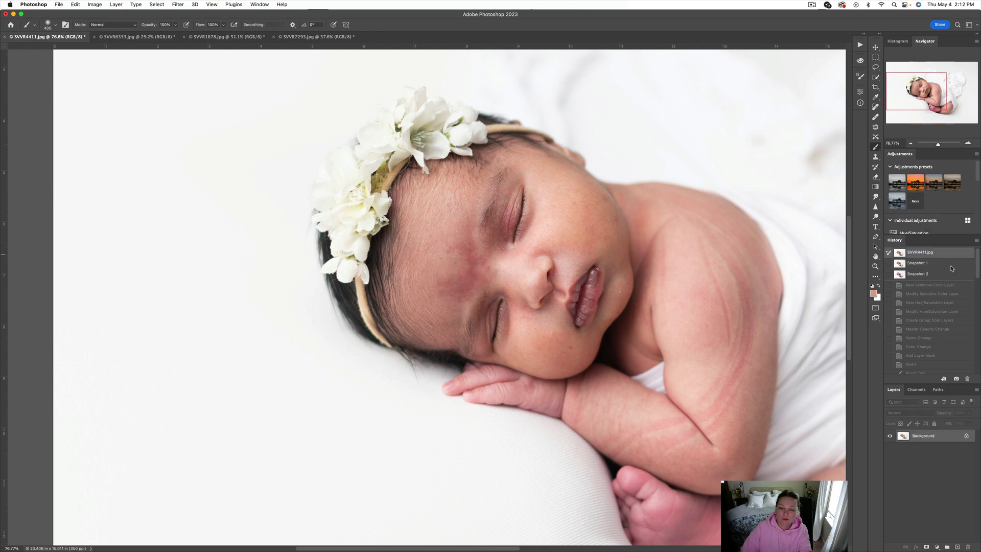
- Restore Snapshot 1 and flatten its layers into the Background
left_click(951, 267)
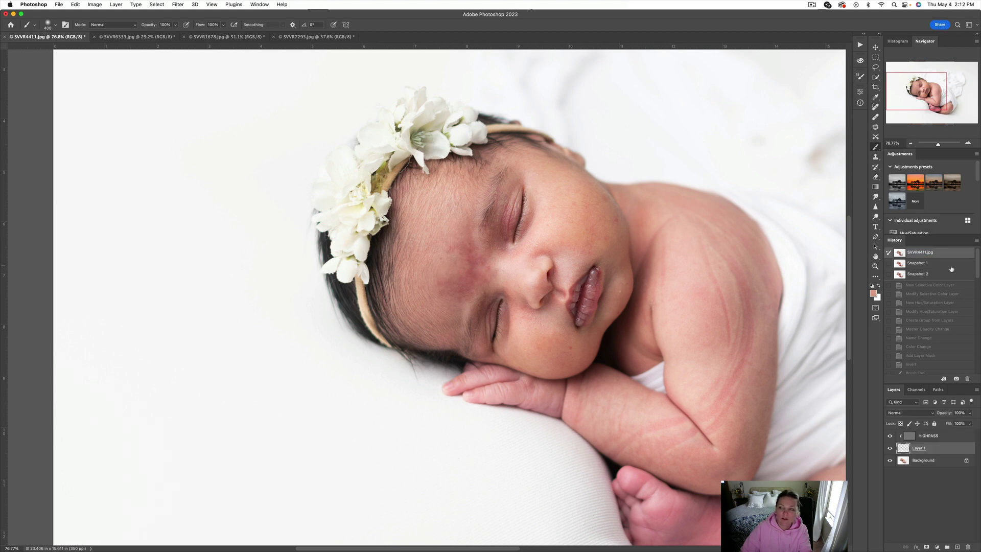
left_click(875, 47)
key("super+shift+e")
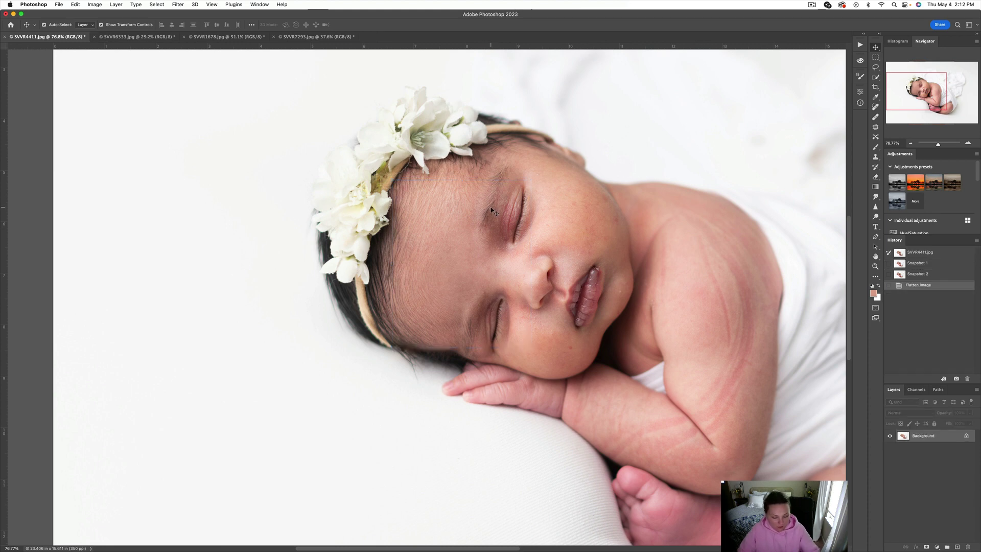
- Create a desaturated HIGHPASS copy with the High Pass filter, clipped above a new empty Layer 1
key("super+j")
key("F2")
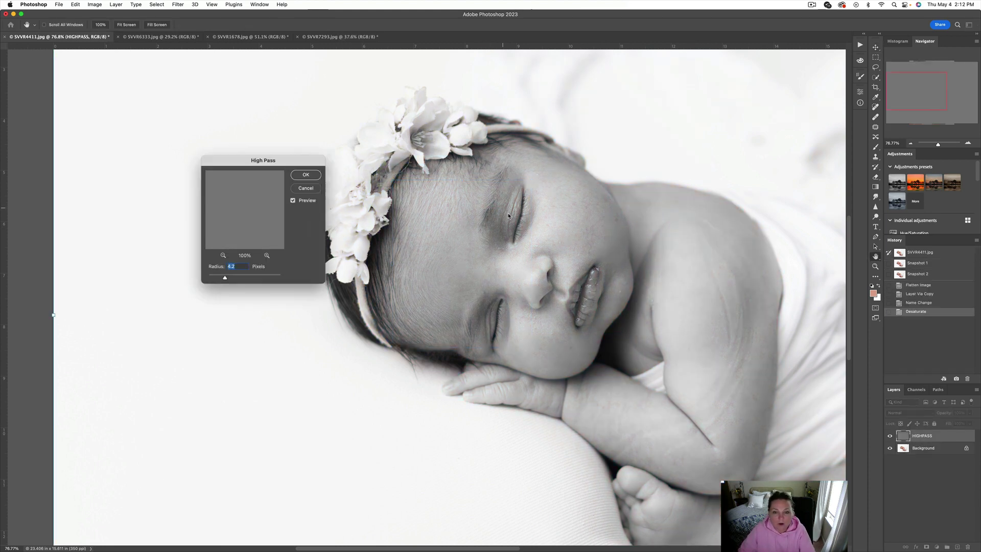
key("Return")
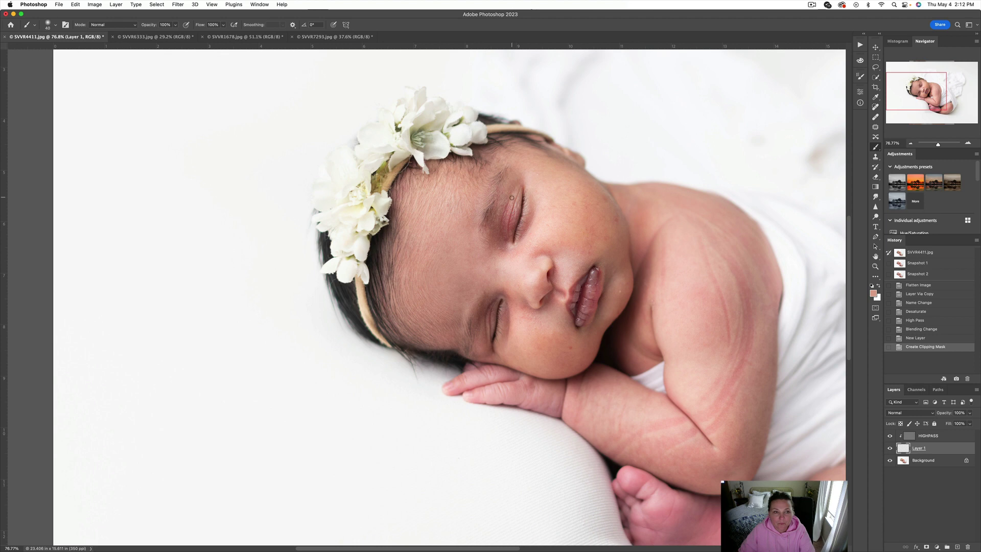
- Try painting sampled eyelid color over the red upper eyelid on Layer 1 with a 175 px brush, and revert the strokes
scroll(512, 197, "up", 3)
key("bracketright")
key("bracketright")
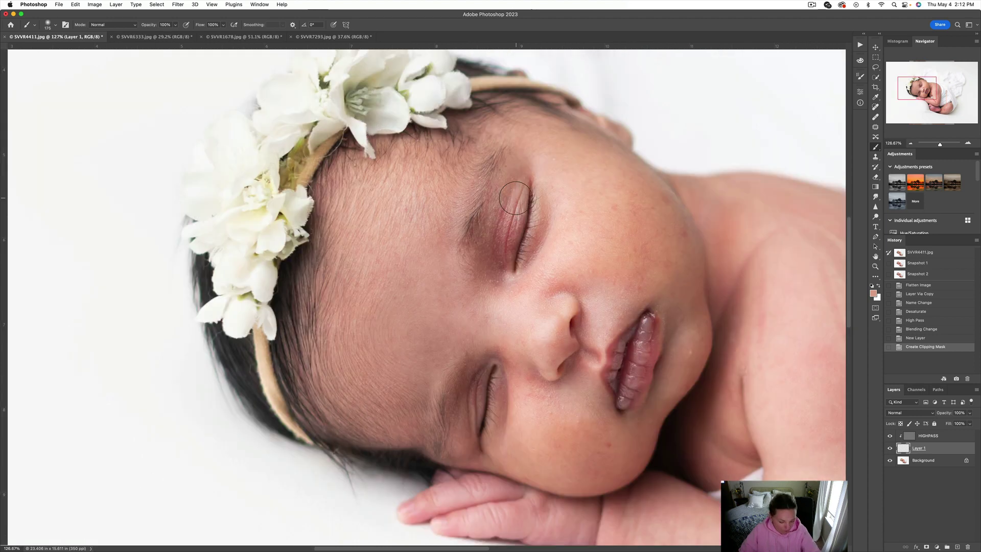
left_click(513, 199, "alt")
mouse_move(511, 214)
left_mouse_down()
mouse_move(500, 267)
mouse_move(499, 251)
mouse_move(521, 248)
mouse_move(522, 257)
mouse_move(541, 212)
left_mouse_up()
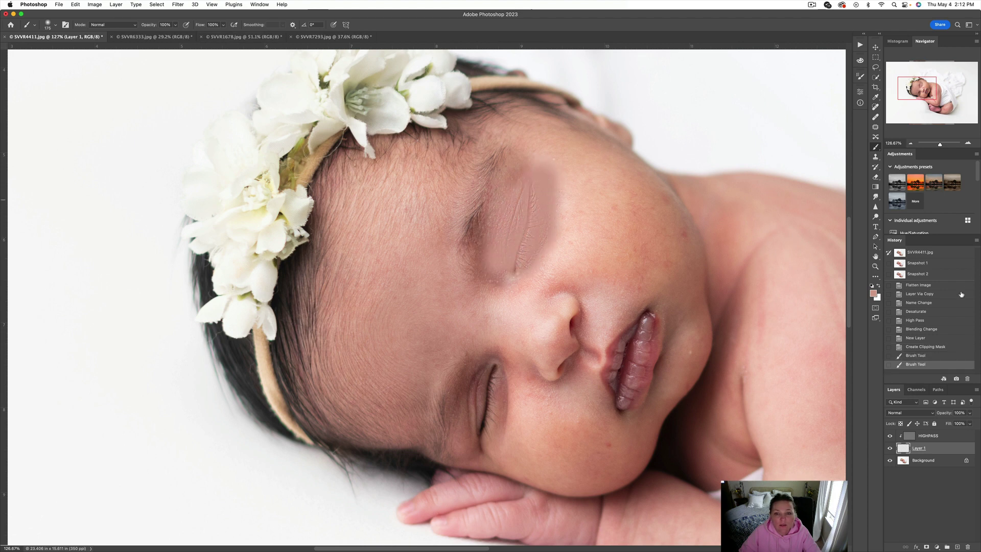
left_click(932, 347)
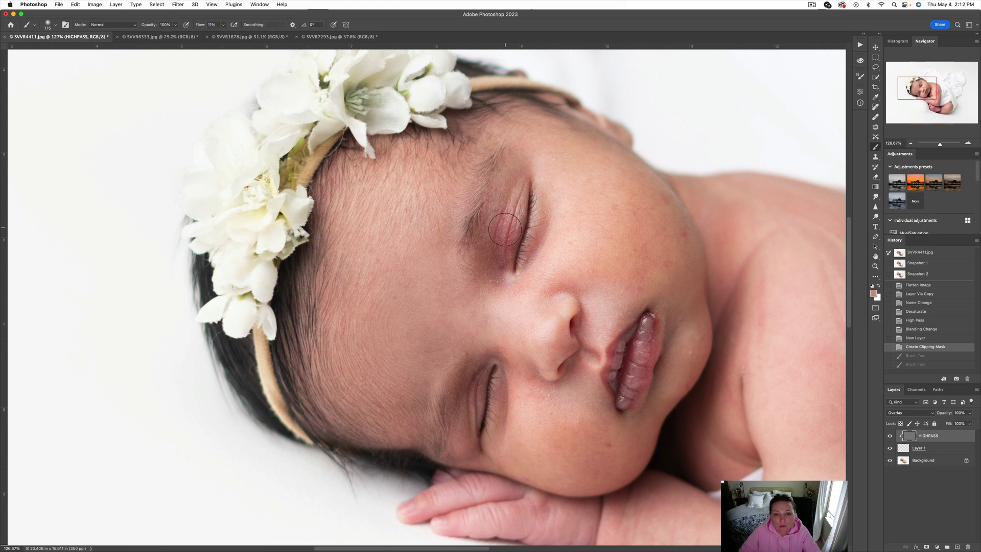
- Try brushing the red eyelid at 11% flow on the HIGHPASS layer, and return to the Create Clipping Mask state
key("super+shift+z")
key("super+shift+z")
key("super+shift+z")
key("super+shift+z")
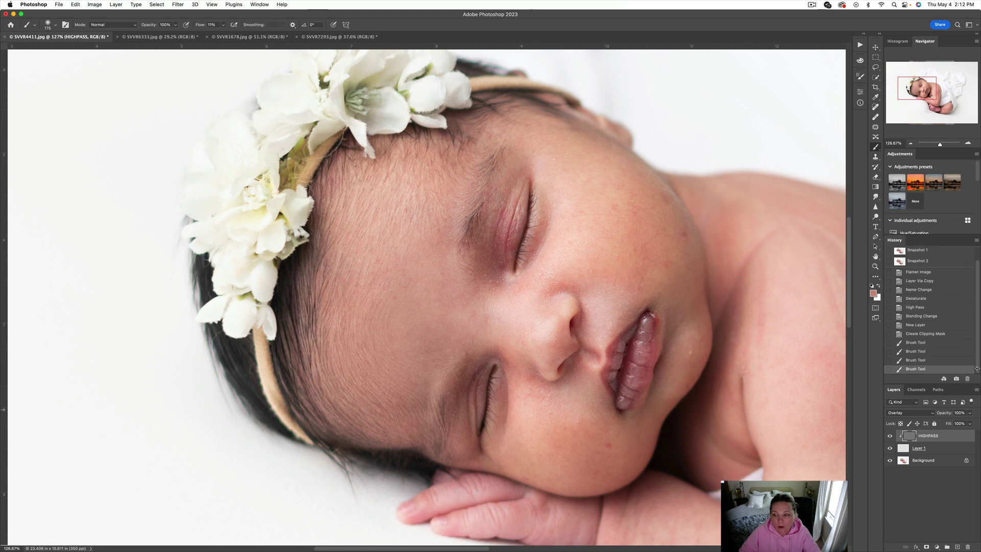
left_click(930, 335)
- Select Layer 1, sample skin color from the eyelid and paint it over the upper eyelid's red area at 11% flow
left_click(914, 449)
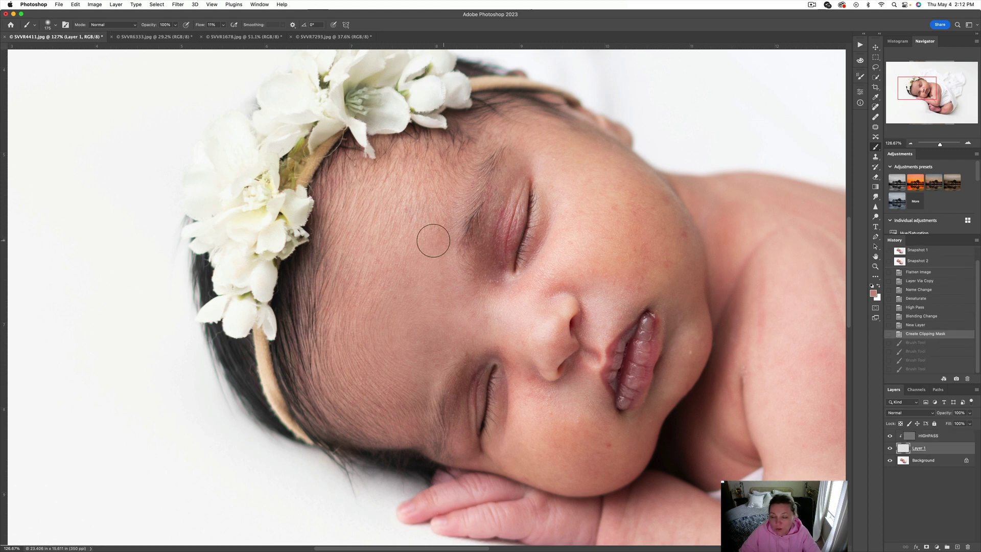
left_click(519, 186, "alt")
mouse_move(505, 209)
left_mouse_down()
mouse_move(505, 270)
mouse_move(504, 181)
mouse_move(498, 211)
left_mouse_up()
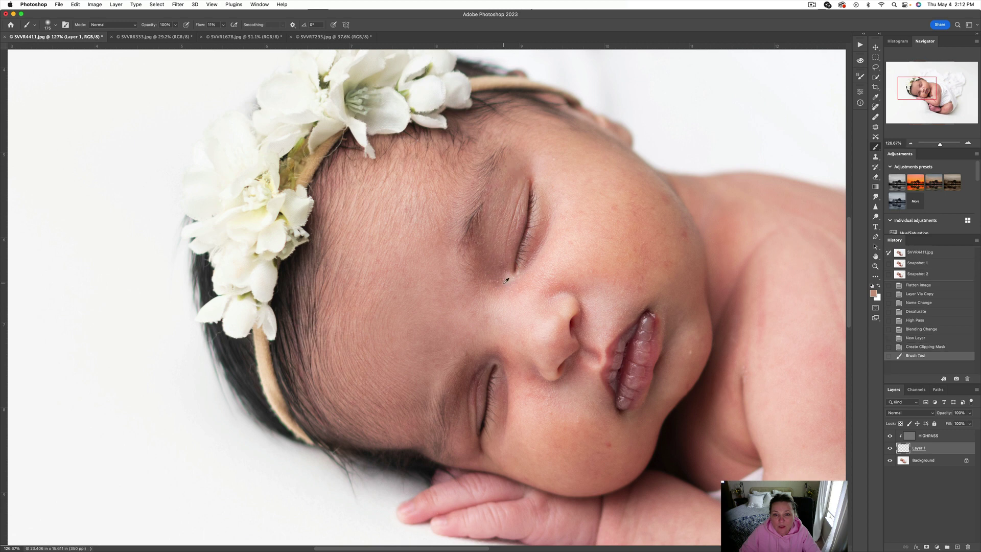
- Sample nearby skin color and paint it over the inner eye corner, nose bridge and lower cheek on Layer 1 at 11% flow
mouse_move(505, 280)
left_mouse_down()
mouse_move(484, 256)
mouse_move(477, 269)
mouse_move(485, 234)
mouse_move(508, 281)
mouse_move(528, 269)
mouse_move(537, 230)
mouse_move(572, 232)
left_mouse_up()
left_click(551, 240, "alt")
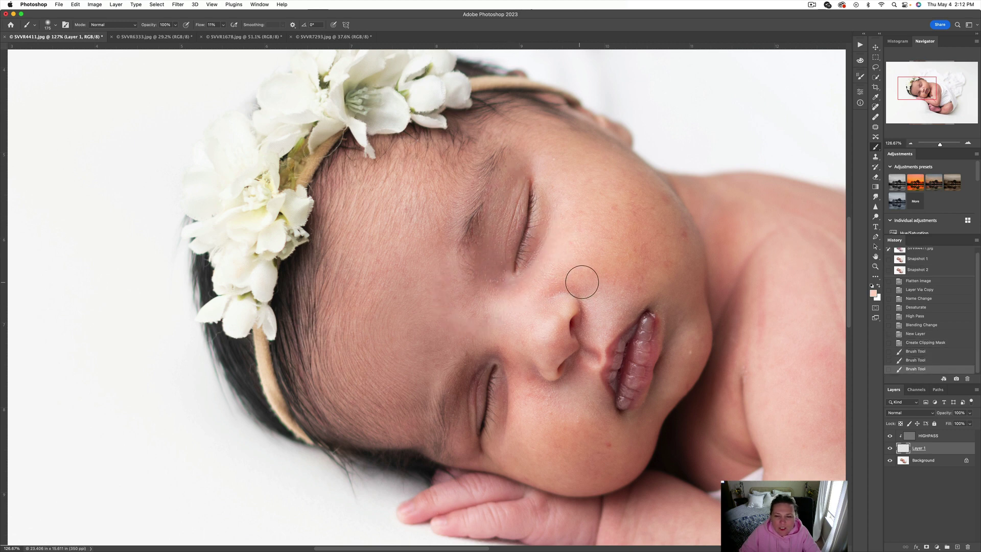
left_click_drag(581, 282, 539, 292)
mouse_move(520, 393)
left_mouse_down()
mouse_move(511, 365)
mouse_move(531, 385)
mouse_move(506, 378)
mouse_move(507, 413)
mouse_move(500, 353)
mouse_move(475, 374)
mouse_move(471, 412)
mouse_move(540, 313)
left_mouse_up()
left_click(514, 390, "alt")
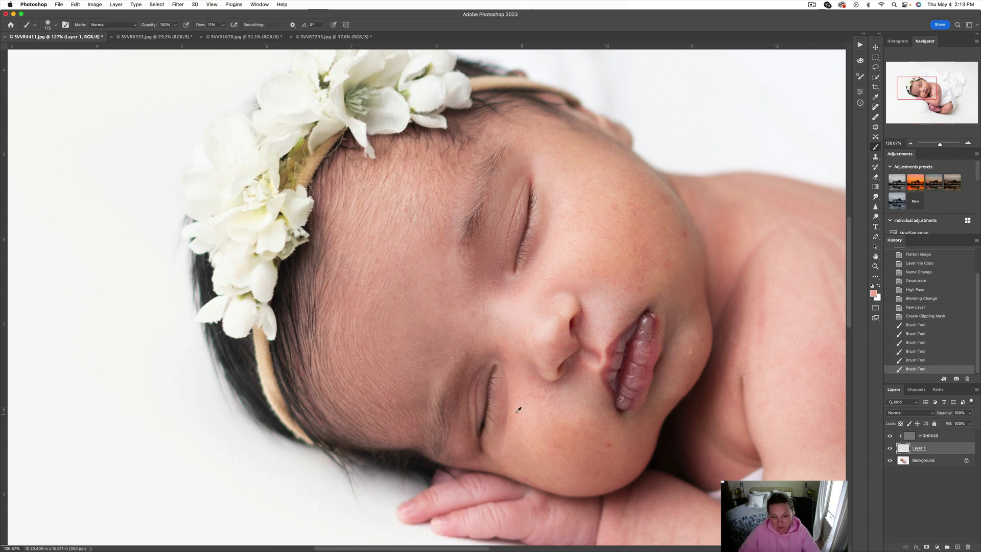
- Paint sampled skin color on Layer 1 over the lower cheek, around the nostrils and above the upper lip
mouse_move(512, 419)
left_mouse_down()
mouse_move(510, 357)
mouse_move(561, 366)
left_mouse_up()
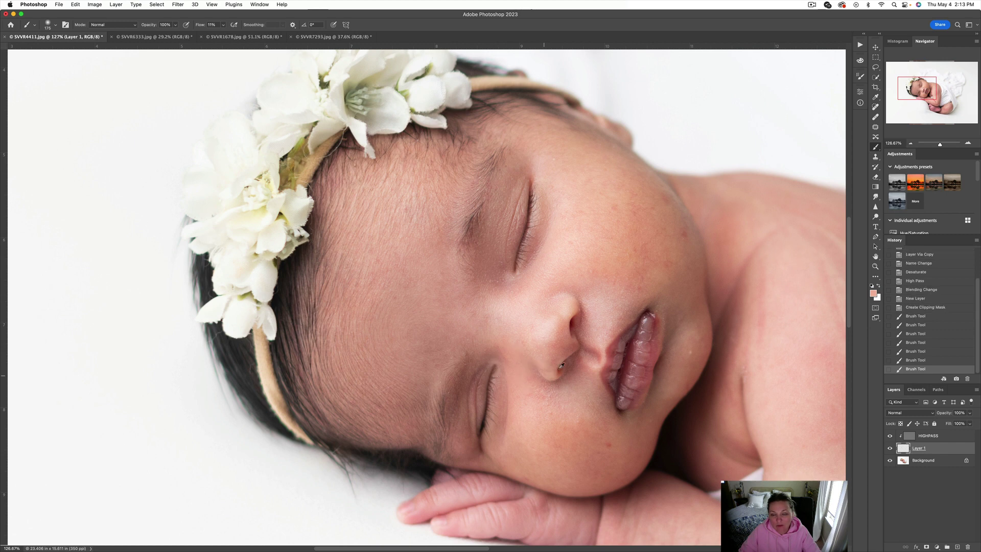
left_click(583, 364, "alt")
left_click_drag(585, 397, 577, 380)
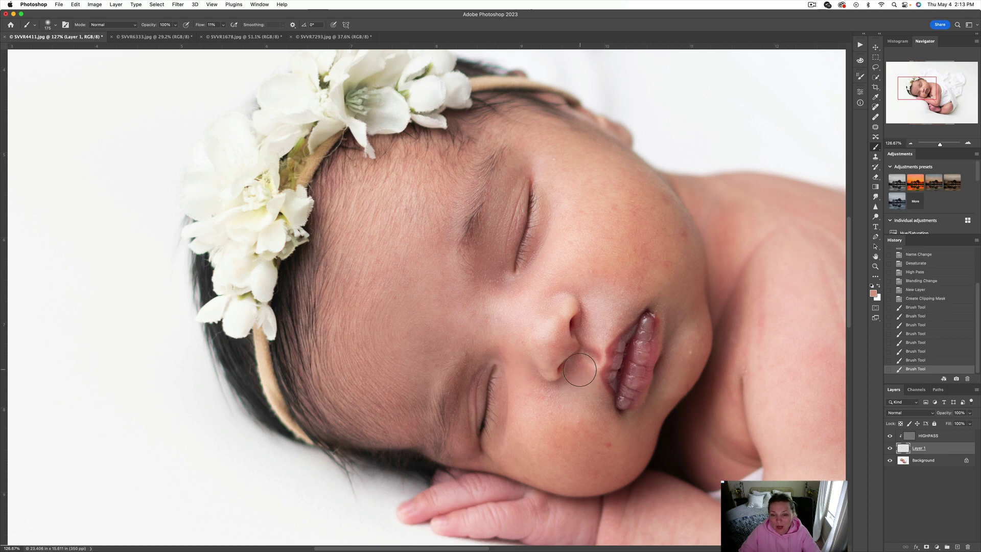
left_click(594, 331)
left_click(628, 305, "alt")
left_click_drag(628, 306, 595, 300)
- Enlarge the brush to 500 px for painting the baby's arm
key("bracketright")
key("bracketright")
key("bracketright")
scroll(558, 316, "down", 3)
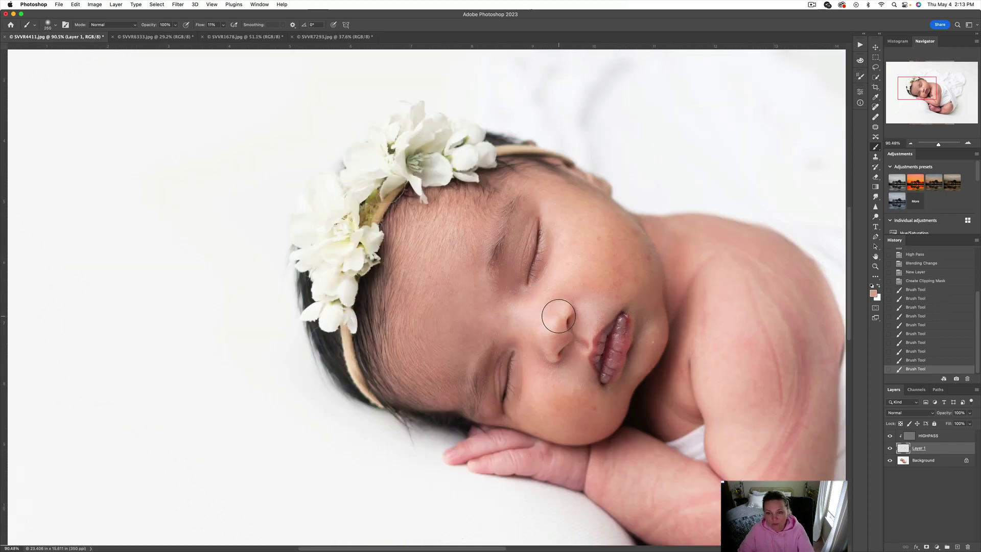
scroll(558, 315, "down", 4)
key("bracketright")
key("bracketright")
key("bracketright")
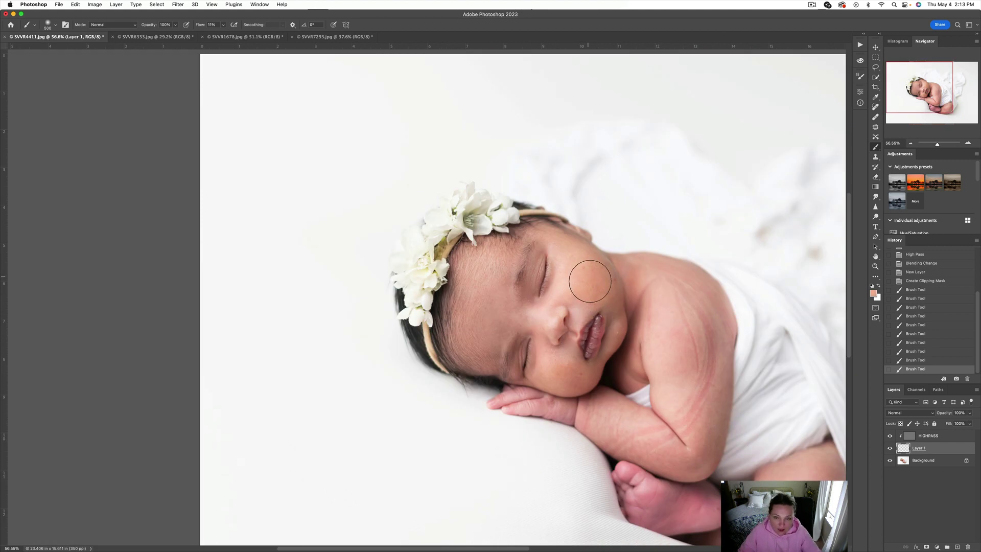
- Try painting sampled skin color over the red streaks on the arm on Layer 1, and revert the strokes
mouse_move(590, 281)
left_mouse_down()
mouse_move(631, 283)
mouse_move(690, 378)
left_mouse_up()
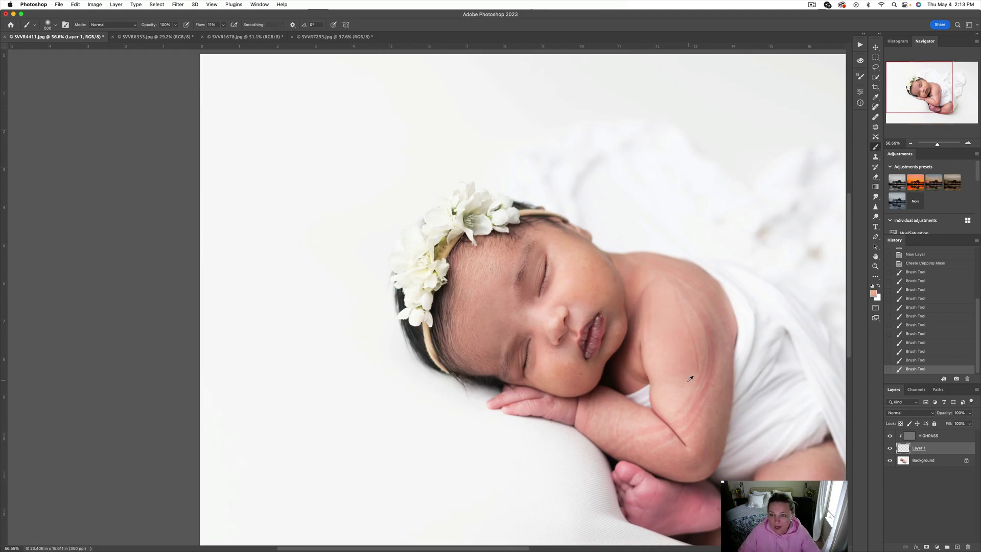
mouse_move(689, 329)
left_mouse_down()
mouse_move(699, 422)
mouse_move(702, 342)
left_mouse_up()
left_click(697, 415, "alt")
left_click(682, 359, "alt")
left_click(696, 420, "alt")
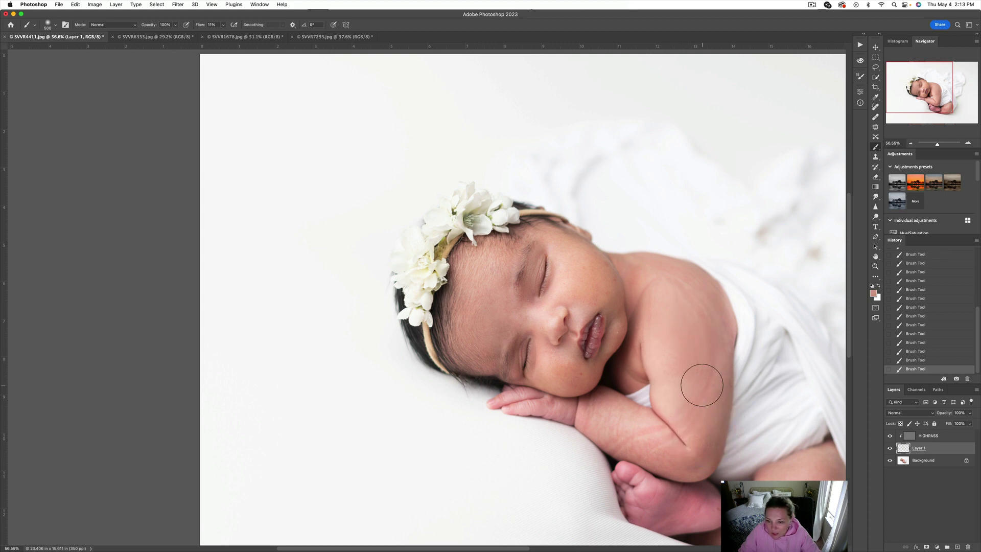
left_click(682, 371, "alt")
left_click(662, 450, "alt")
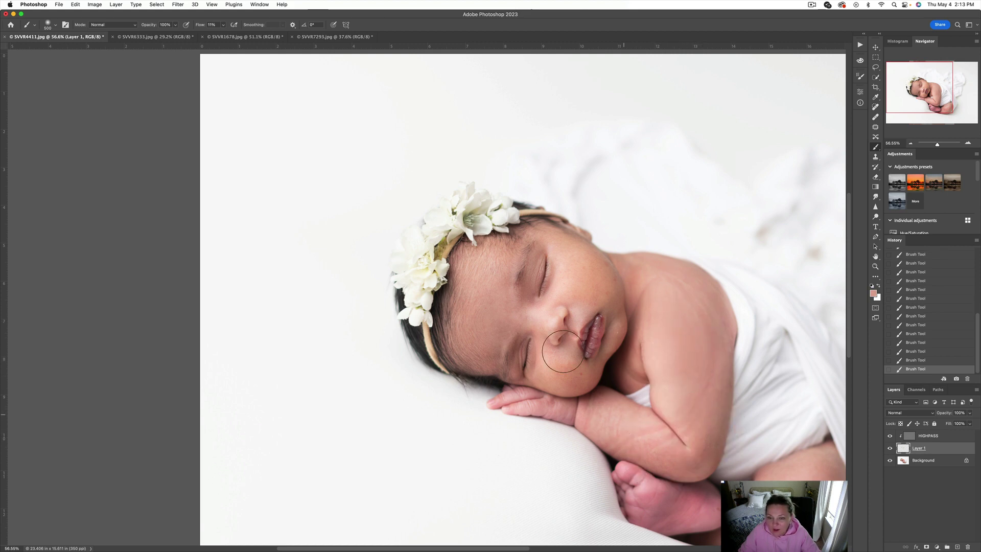
left_click(926, 299)
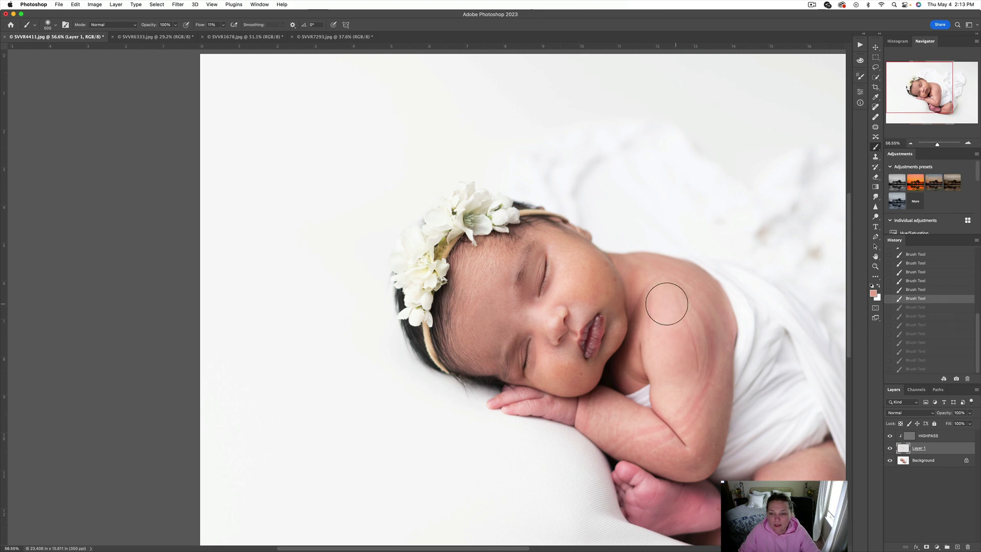
- Sample skin colors from the shoulder and arm and paint them over the upper arm's red streaks on Layer 1
left_click(664, 322, "alt")
left_click(679, 373)
left_click(698, 340, "alt")
mouse_move(702, 322)
left_mouse_down()
mouse_move(710, 388)
mouse_move(707, 368)
left_mouse_up()
left_click(706, 433, "alt")
left_click_drag(706, 433, 701, 337)
left_click(684, 335, "alt")
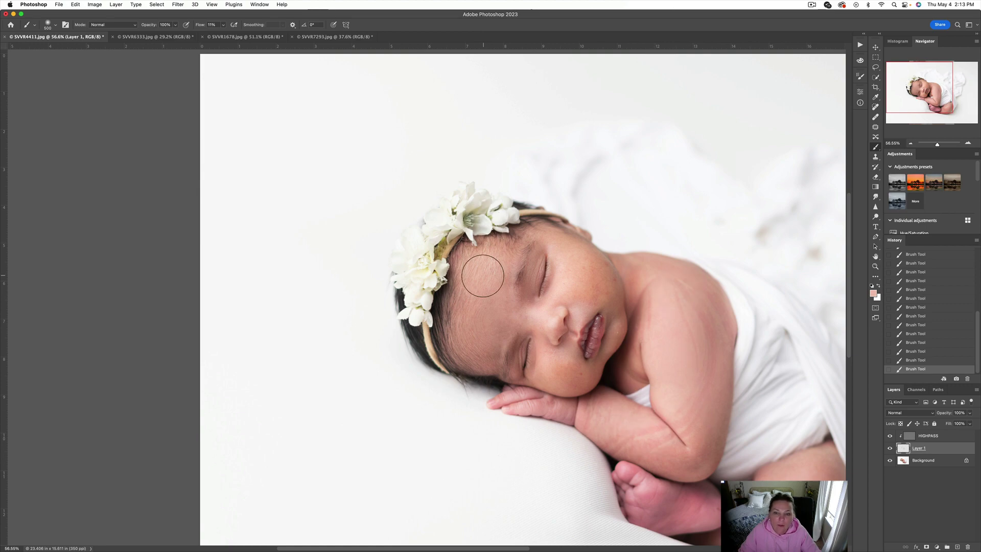
- Flatten Layer 1 and the HIGHPASS layer into the Background
scroll(526, 267, "up", 5)
scroll(533, 311, "down", 5)
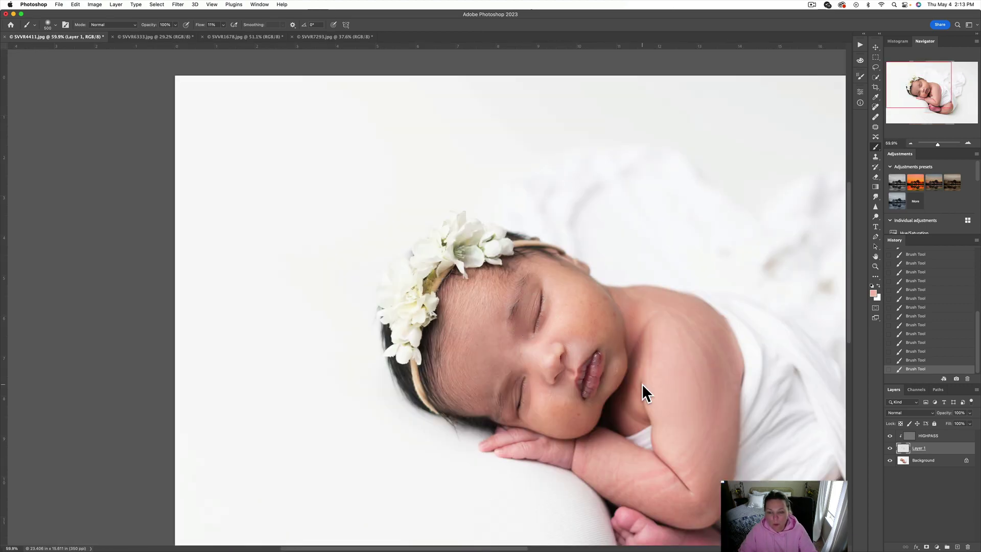
key("super+shift+e")
scroll(525, 307, "up", 5)
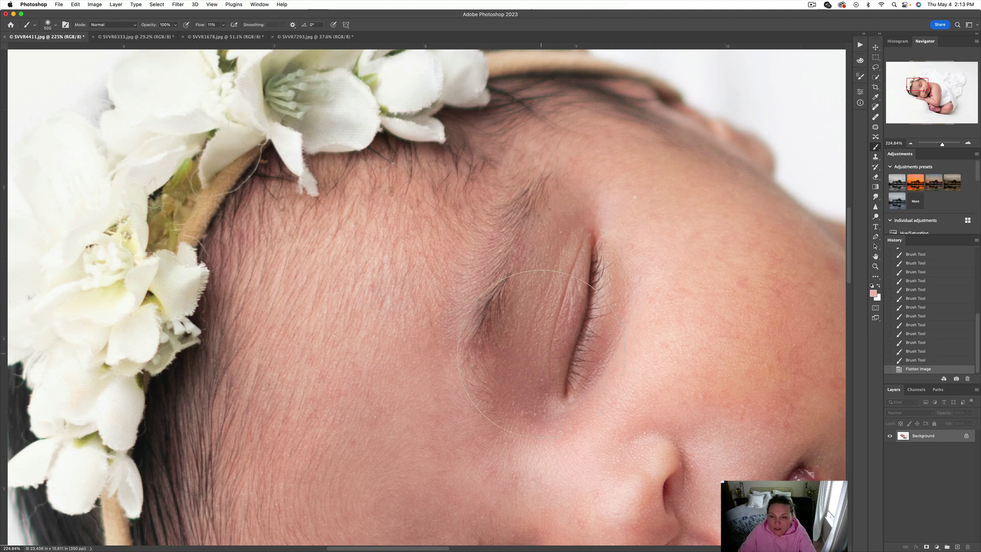
- Patch a blemish on the upper cheek and another spot beside the foot with the Patch tool, and deselect
scroll(547, 293, "down", 5)
key("j")
left_click_drag(641, 247, 647, 246)
key("super+d")
scroll(578, 246, "down", 4)
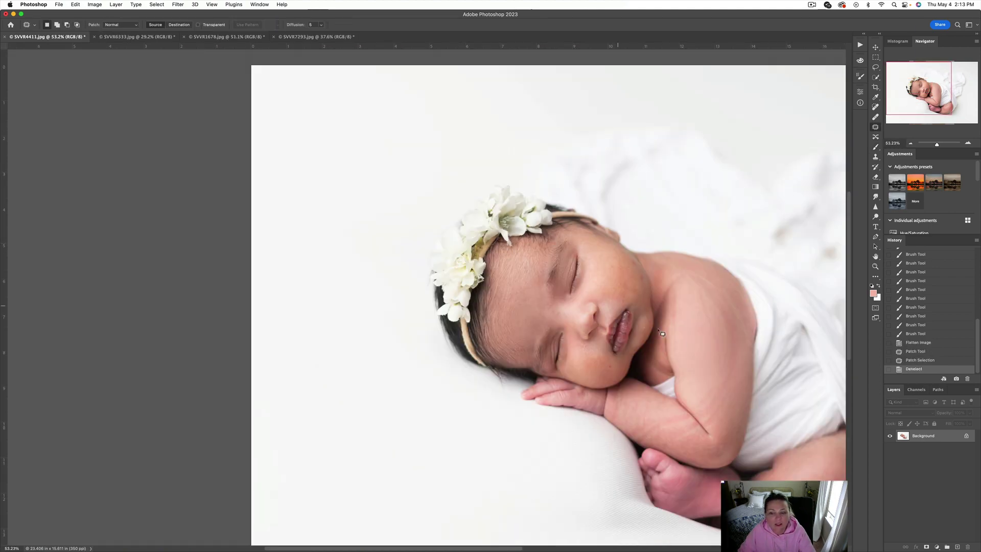
left_click_drag(740, 492, 756, 488)
key("super+d")
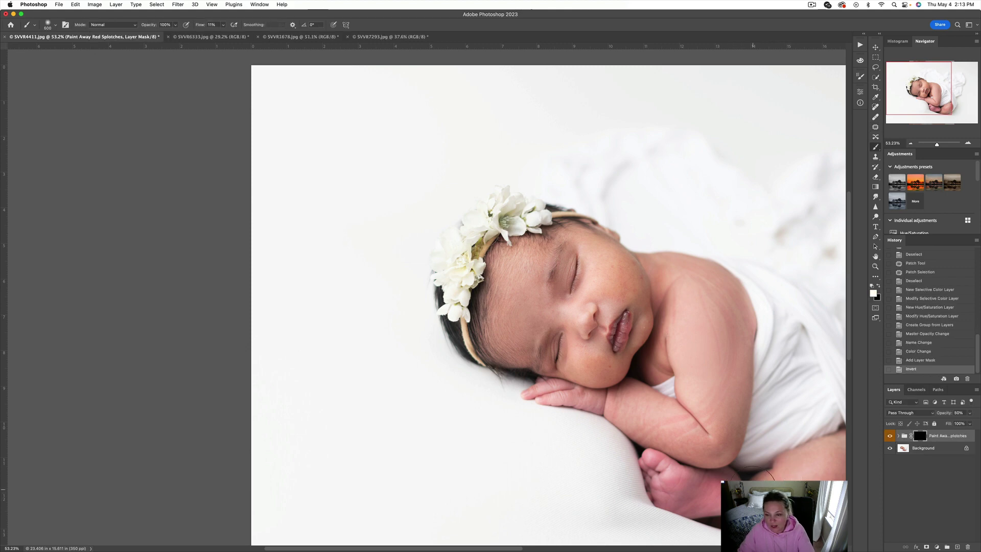
- Run the Paint Away Red Splotches action and brush its mask white over the foot at 100% flow
mouse_move(675, 479)
left_mouse_down()
mouse_move(718, 488)
mouse_move(681, 485)
left_mouse_up()
key("bracketleft")
key("shift+0")
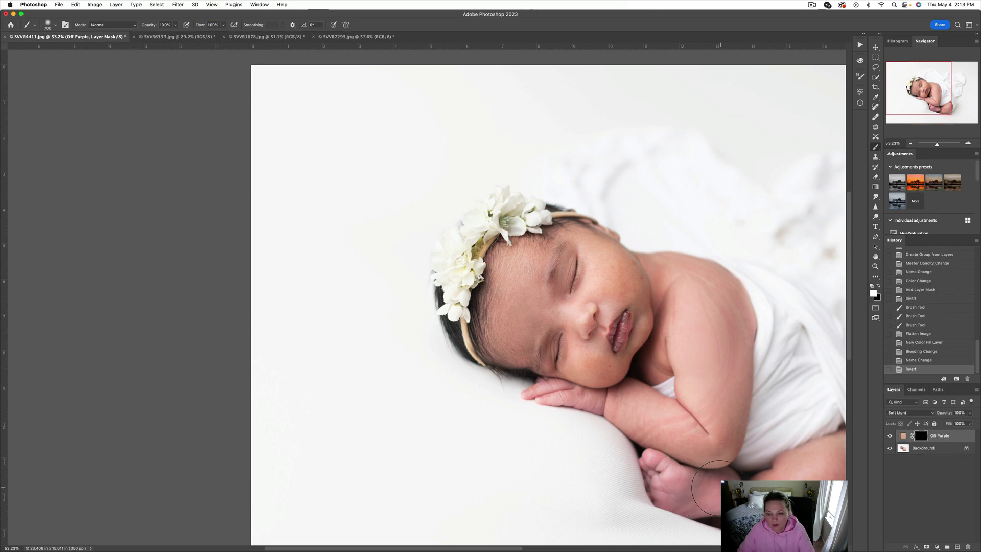
- Brush the Off Purple layer's mask white over the purple foot, and over the thigh with an 800 px brush
key("bracketleft")
mouse_move(704, 489)
left_mouse_down()
mouse_move(688, 489)
mouse_move(658, 466)
mouse_move(664, 497)
mouse_move(711, 500)
left_mouse_up()
key("bracketleft")
key("bracketleft")
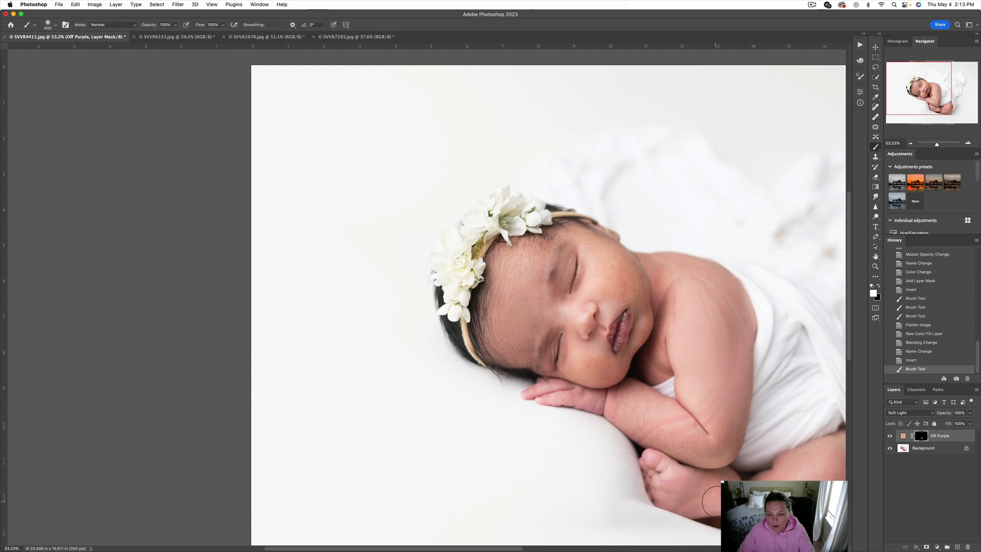
key("bracketright")
key("bracketright")
key("bracketright")
key("bracketright")
left_click(835, 462)
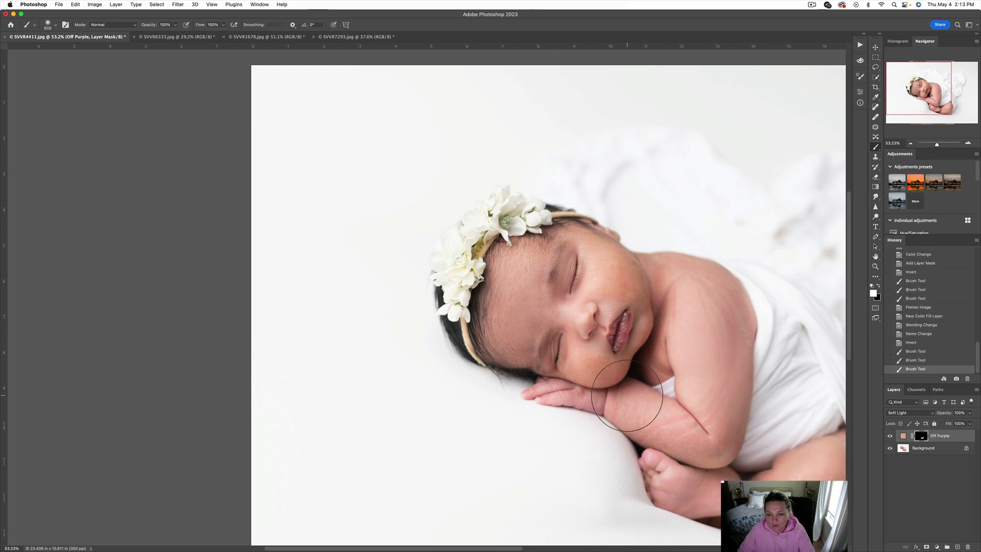
- Brush the Off Purple mask over the arm and the hand, and lower the layer's opacity to 82%
mouse_move(624, 399)
left_mouse_down()
mouse_move(649, 408)
mouse_move(715, 385)
mouse_move(699, 309)
left_mouse_up()
key("bracketleft")
key("bracketleft")
left_click_drag(549, 385, 597, 392)
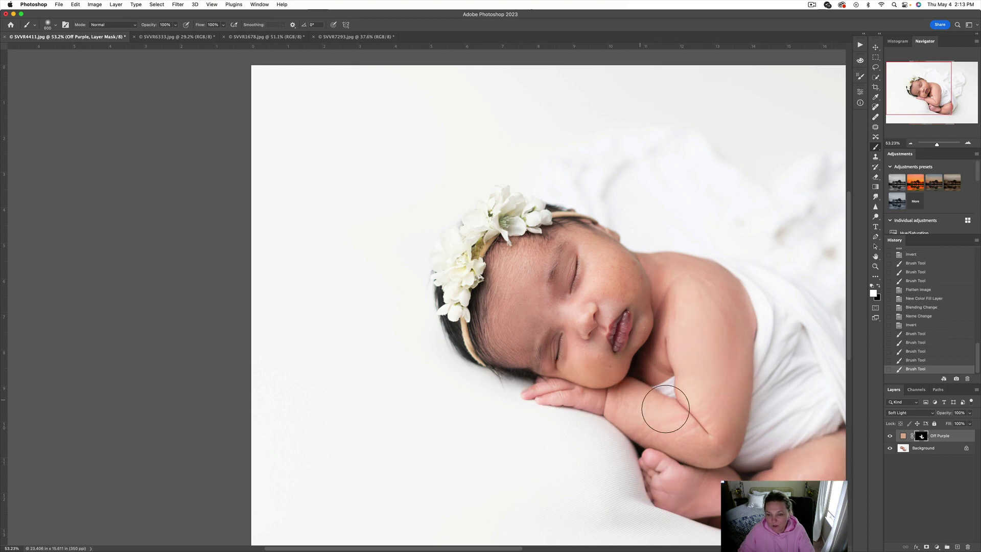
left_click_drag(950, 413, 941, 413)
- Brush the Off Purple mask over the forehead, eyelid and cheek, and slightly raise the layer's opacity
key("bracketright")
key("bracketright")
mouse_move(545, 299)
left_mouse_down()
mouse_move(533, 315)
mouse_move(540, 276)
left_mouse_up()
left_click(590, 274)
left_click(576, 351)
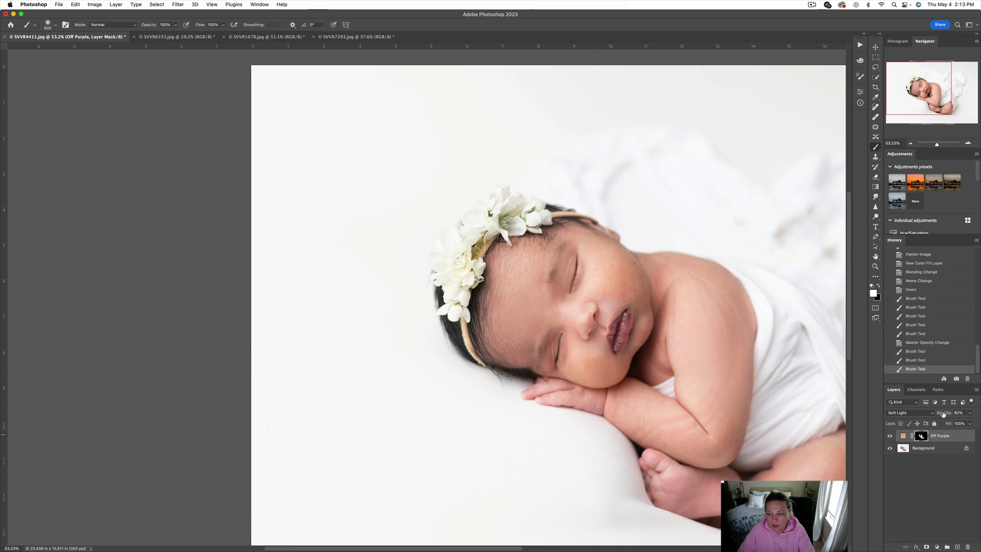
left_click_drag(944, 414, 945, 415)
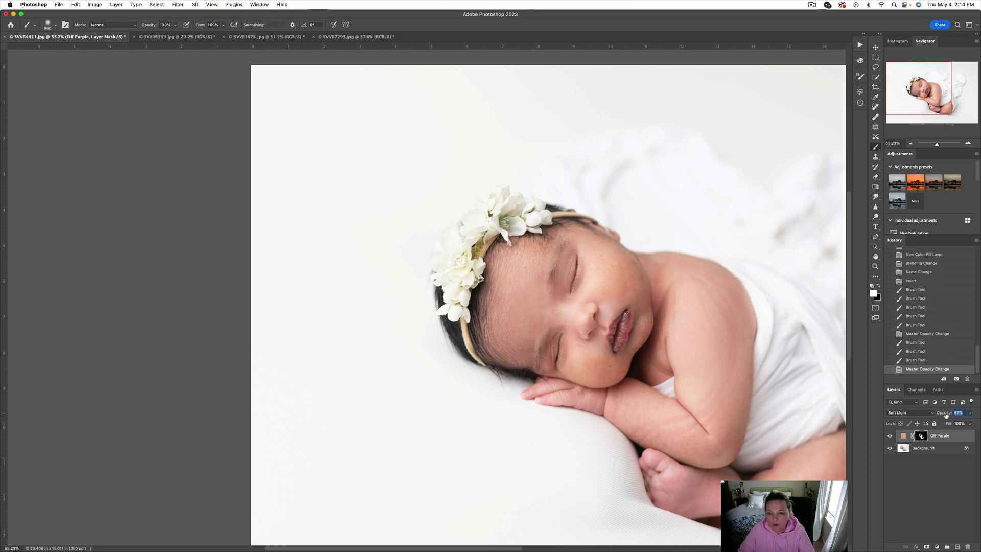
- Touch up the Off Purple mask with a 1000 px brush, flatten the image and switch to the Move tool
key("super+0")
key("bracketright")
key("bracketright")
left_click(565, 308)
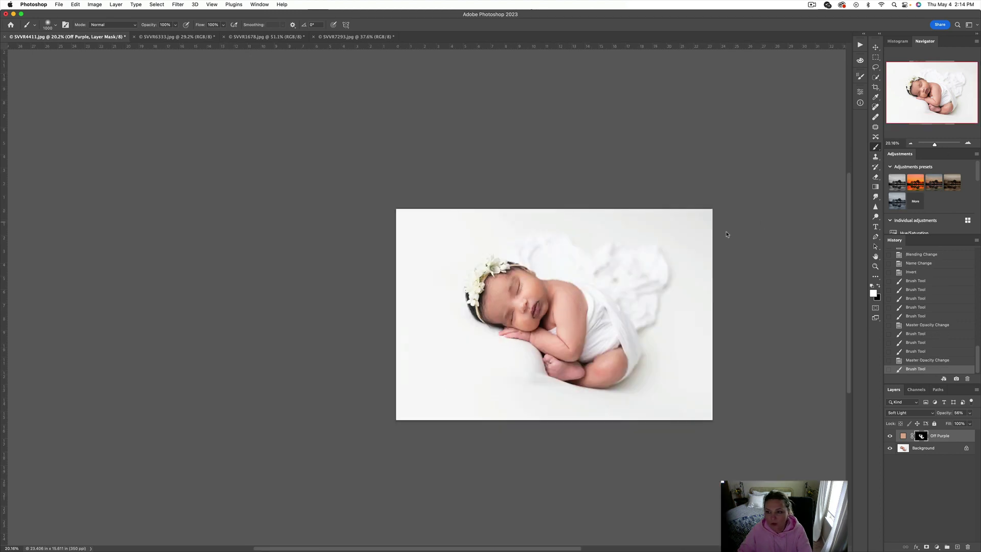
key("super+shift+e")
left_click(890, 167)
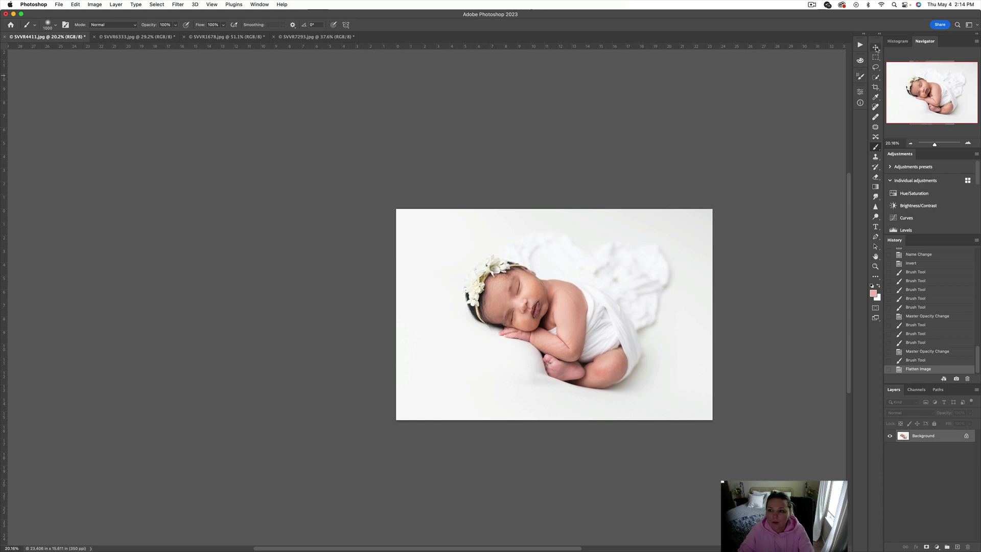
left_click(875, 47)
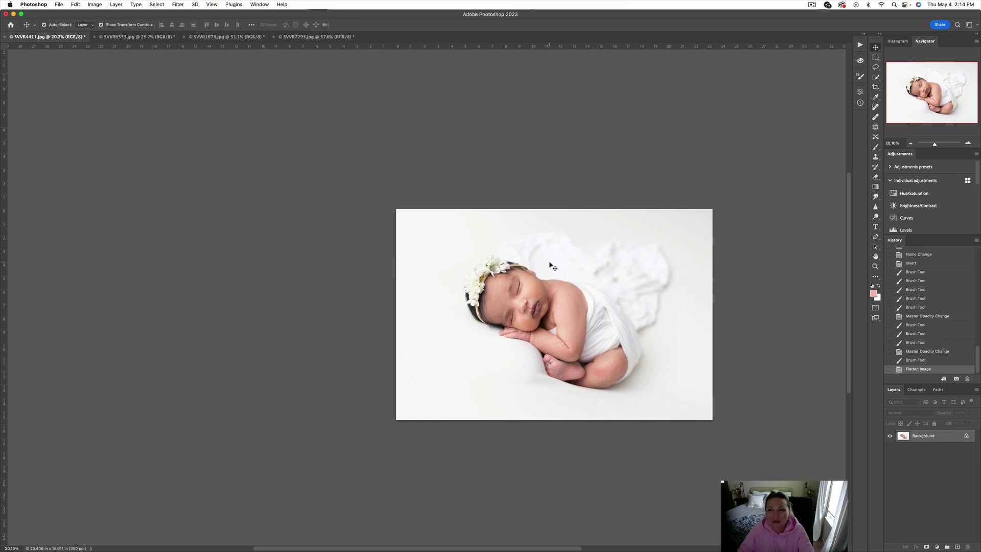
- Run the Natural Baby Skin Smoother action and brush its mask white over the face, arm and leg
scroll(552, 325, "up", 3)
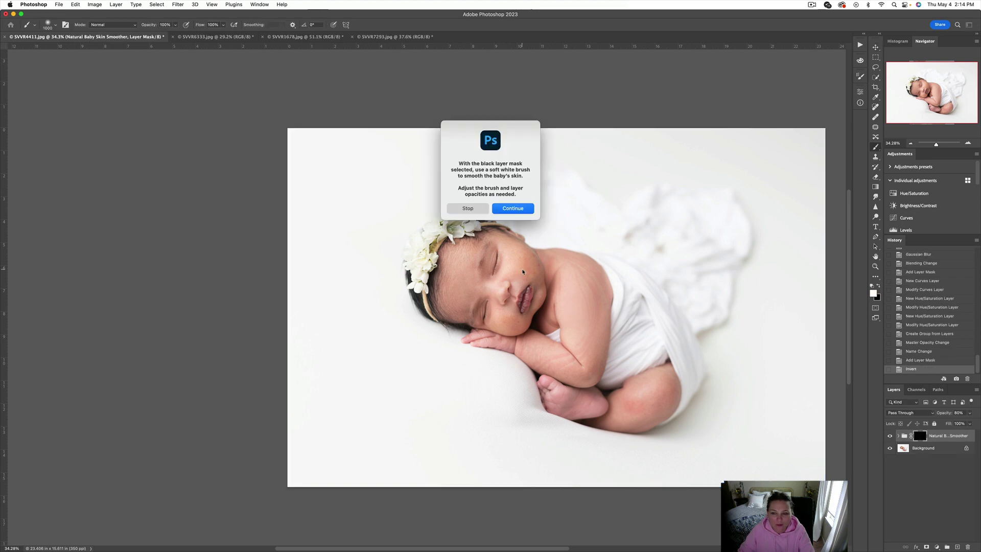
key("Return")
left_click_drag(526, 256, 460, 276)
mouse_move(517, 322)
left_mouse_down()
mouse_move(584, 275)
mouse_move(515, 341)
mouse_move(671, 397)
mouse_move(679, 385)
left_mouse_up()
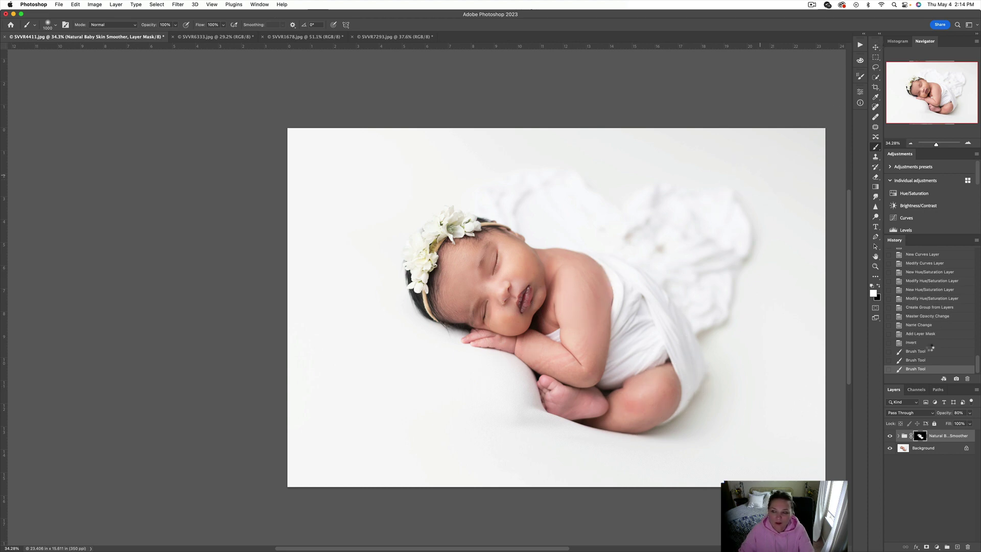
- Compare the original photo with Snapshot 1, Snapshot 2 and Snapshot 3 in the history
scroll(955, 286, "up", 15)
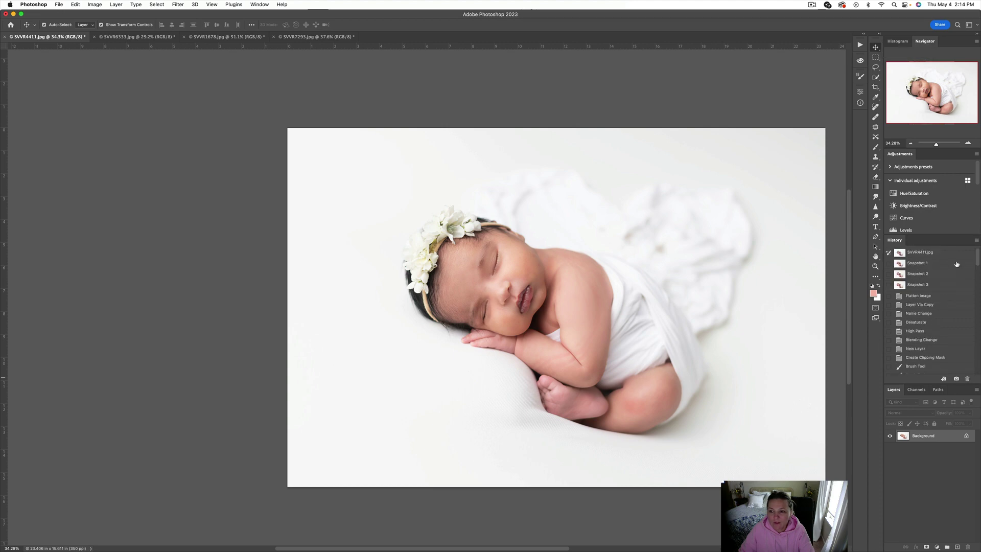
left_click(955, 256)
left_click(949, 264)
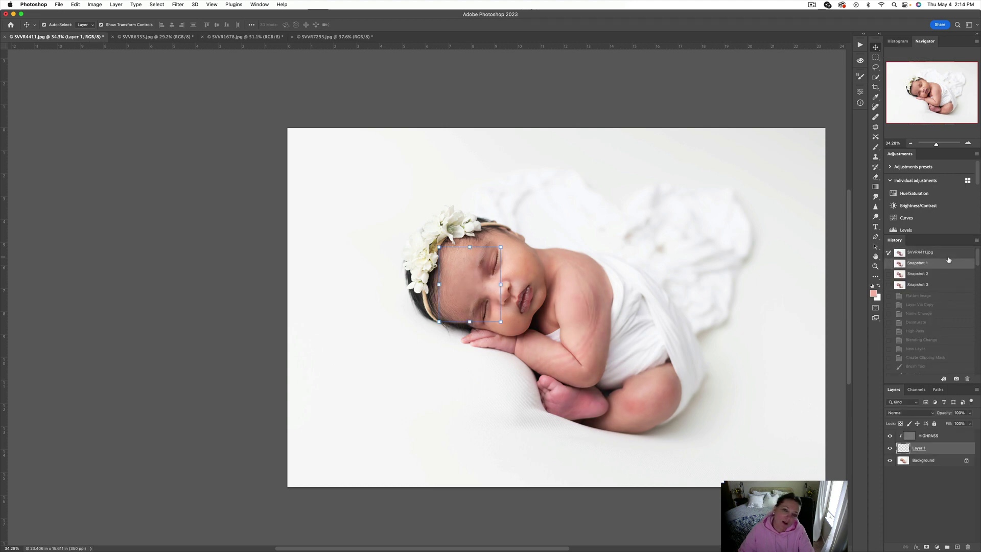
left_click(944, 274)
left_click(944, 285)
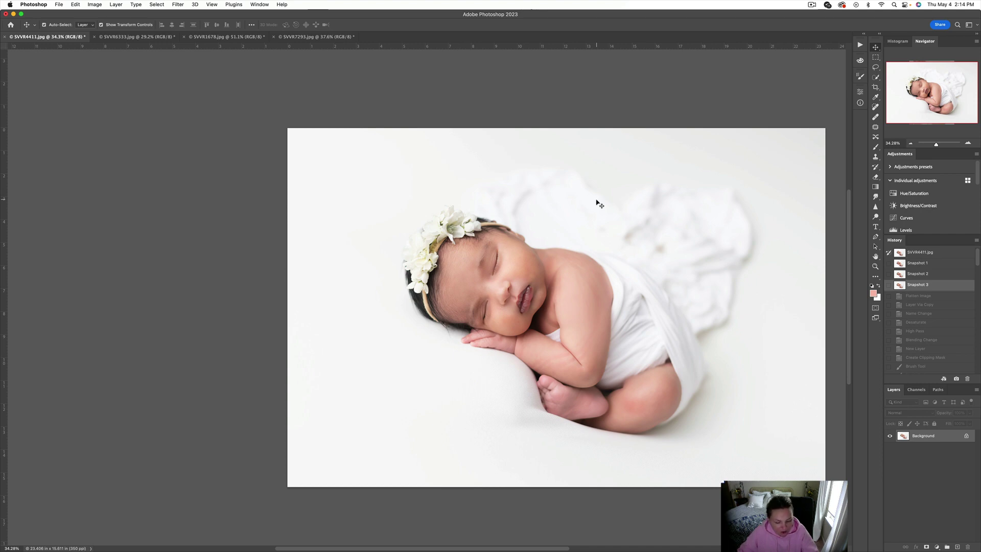
- Show the actions list and collapse the UnderEye/Arm/Deep folds action and the GTG Newborn Collection and Newborn Essentials sets
left_click(860, 46)
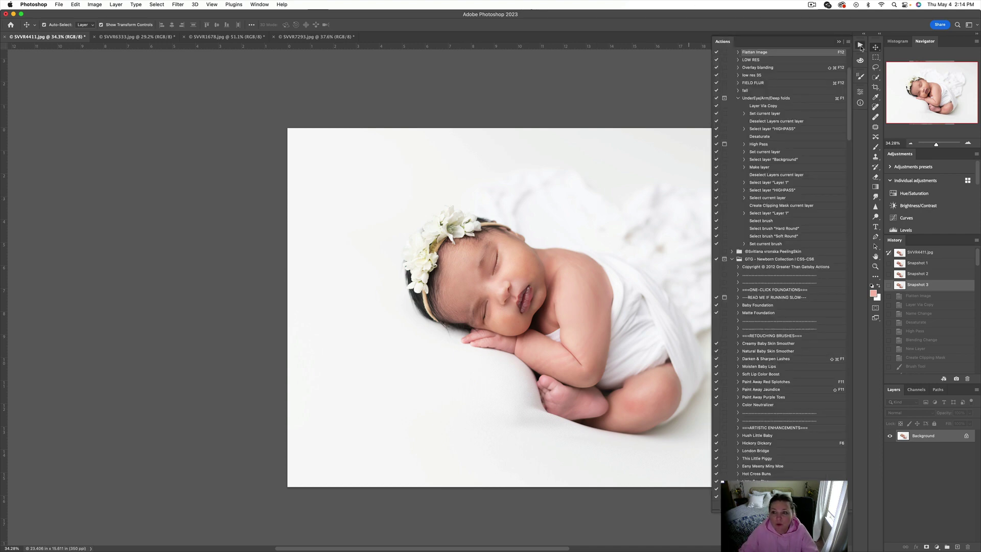
left_click(738, 98)
scroll(734, 204, "up", 5)
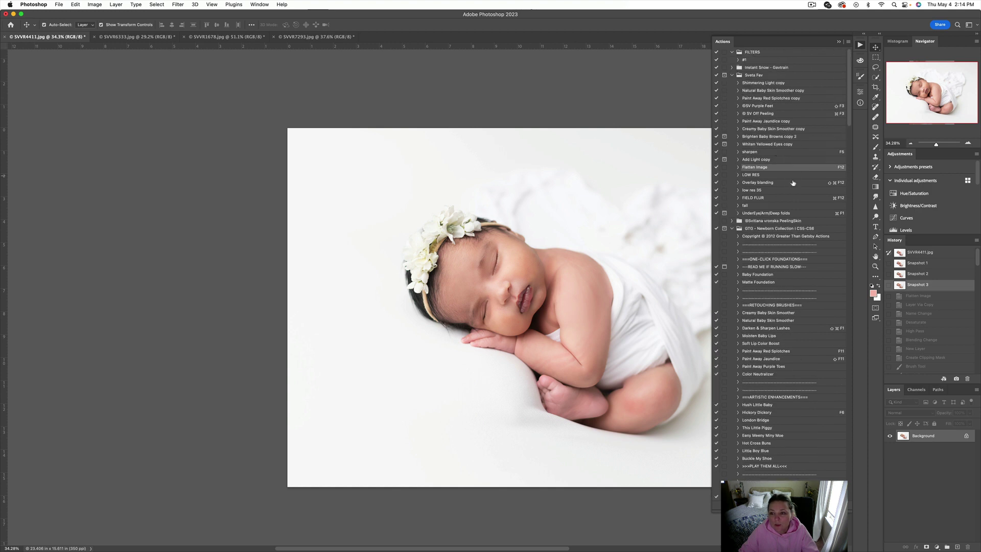
left_click(733, 230)
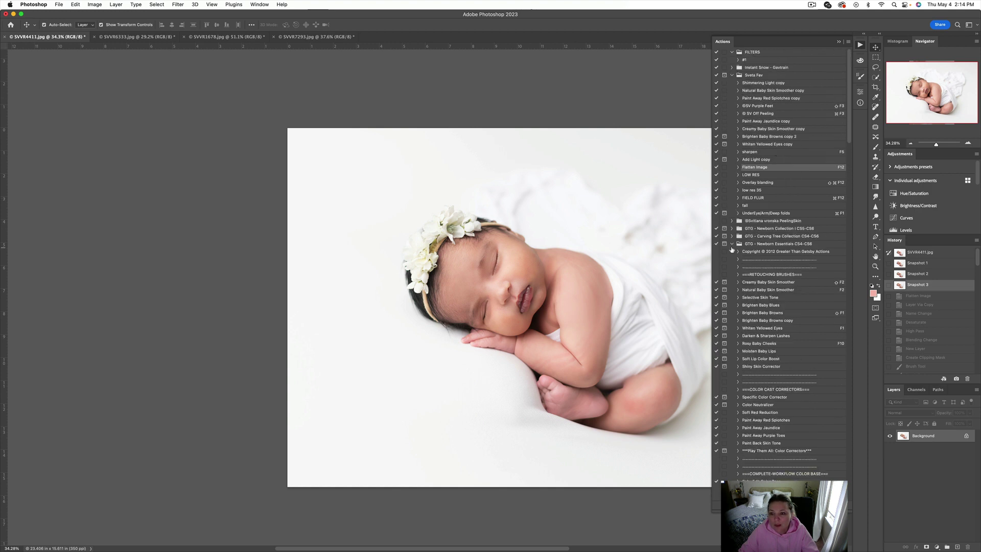
left_click(732, 246)
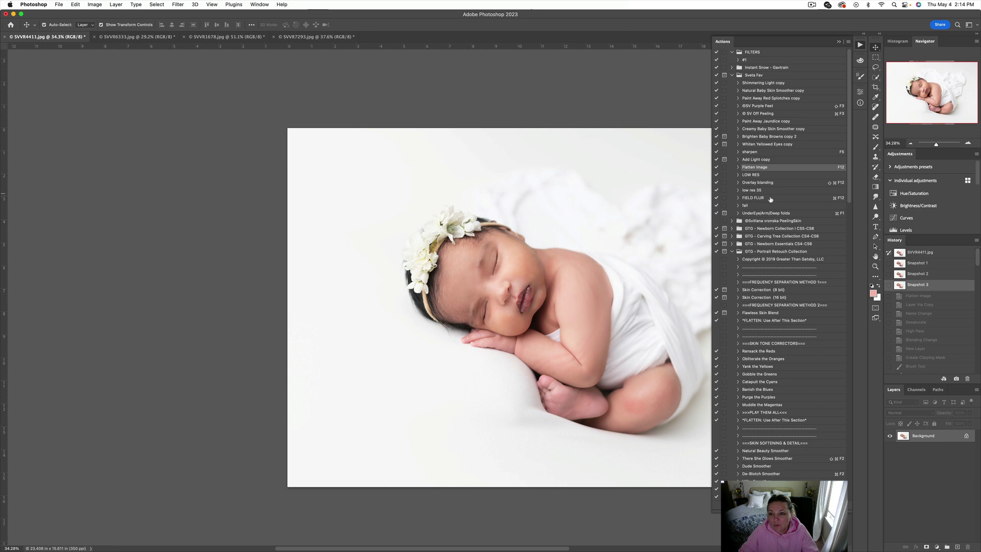
- Review the function key choices of the UnderEye/Arm/Deep folds action, cancel its options and collapse the actions list
left_click(772, 214)
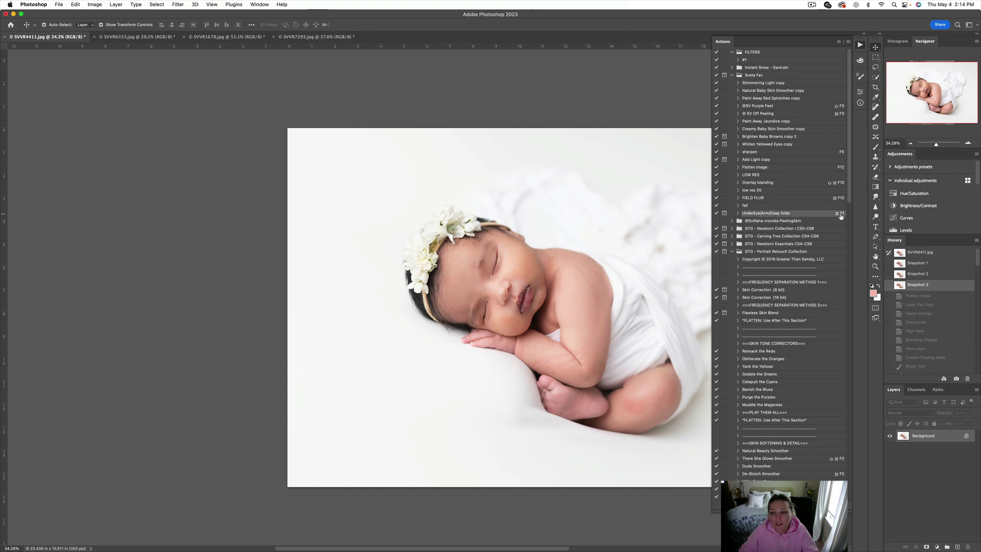
double_click(802, 215)
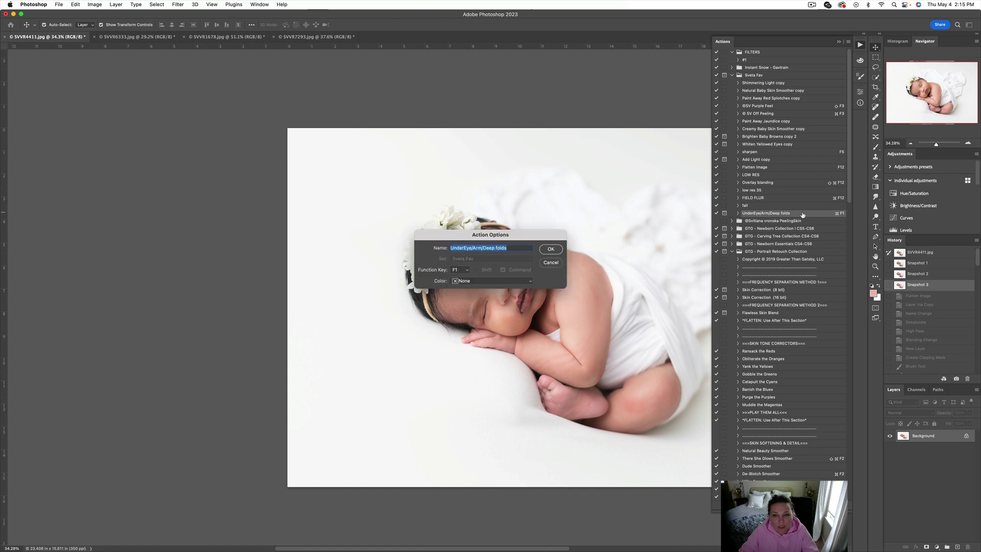
left_click(462, 273)
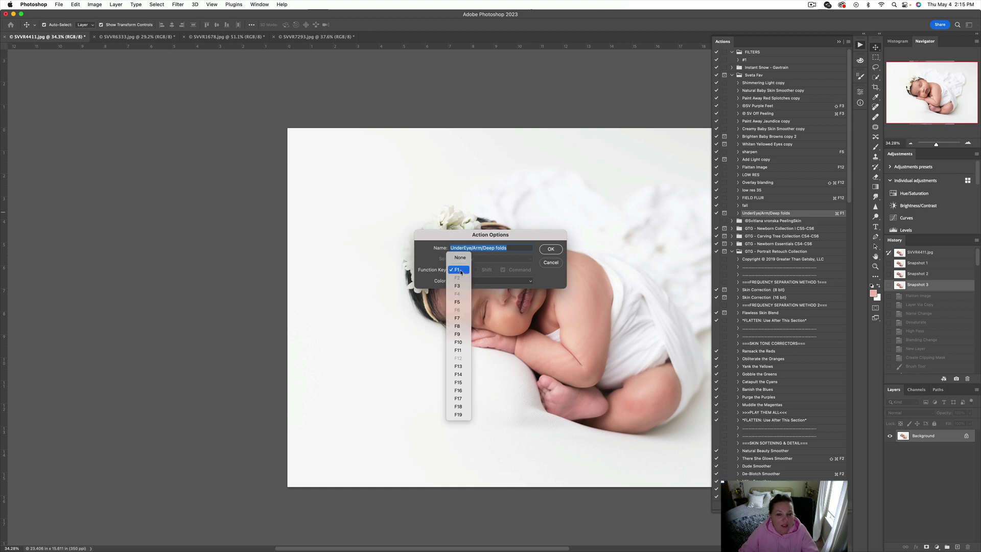
left_click(554, 266)
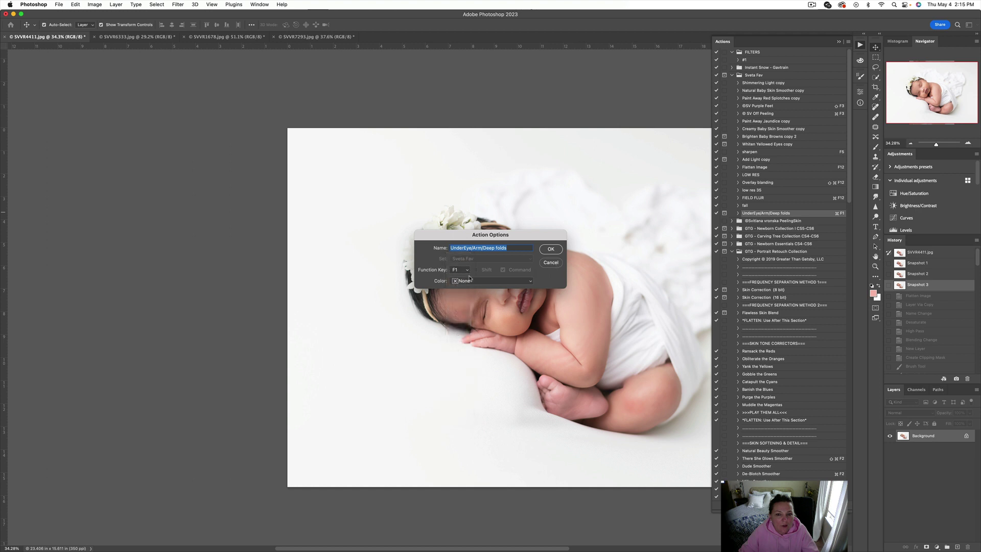
left_click(550, 262)
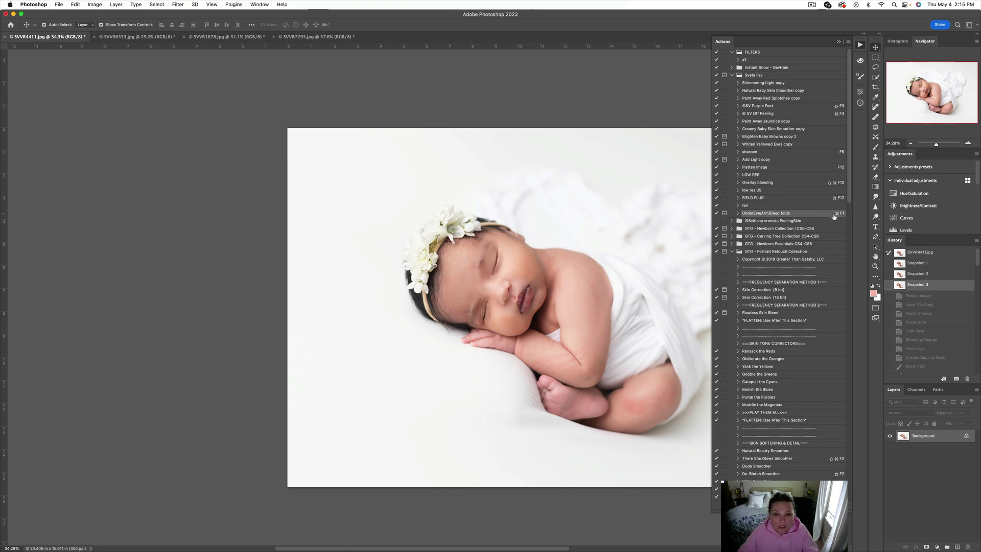
left_click(838, 42)
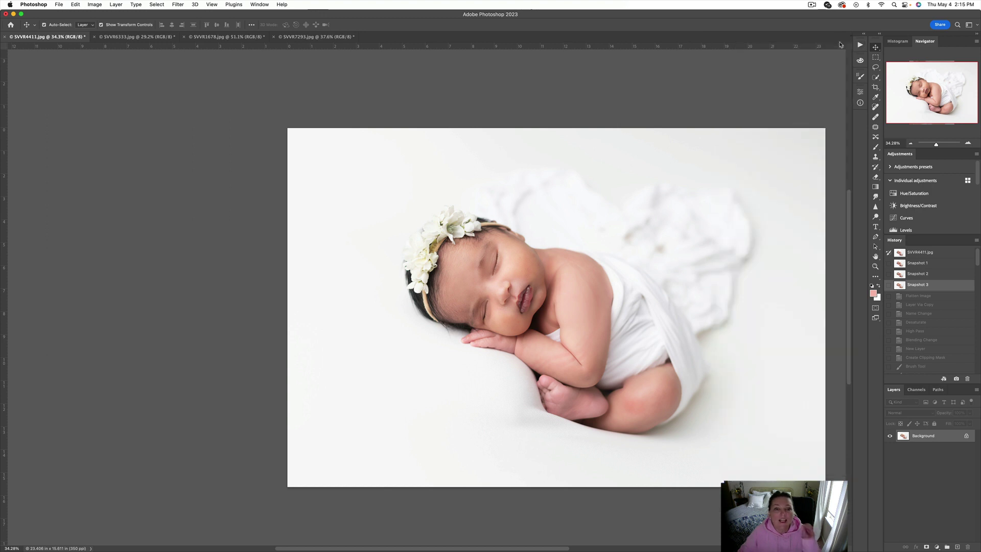